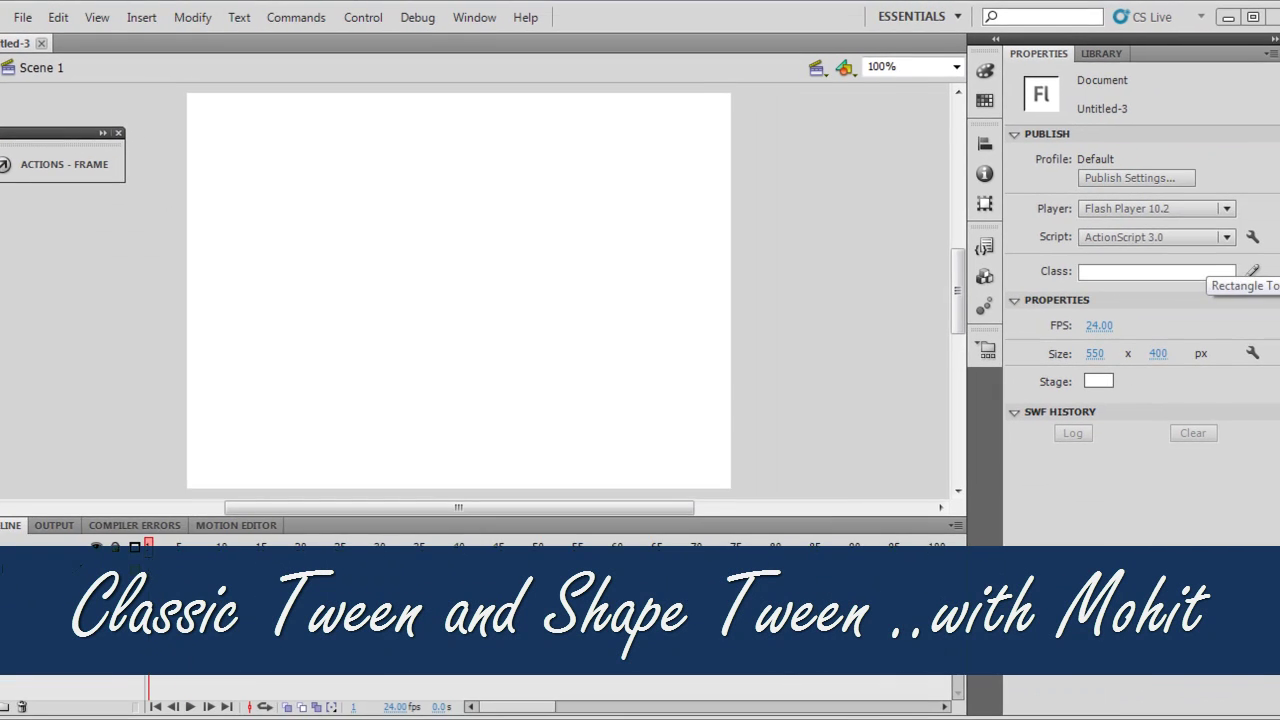
Draw a dark red square on the stage with the Rectangle Tool
click(1270, 255)
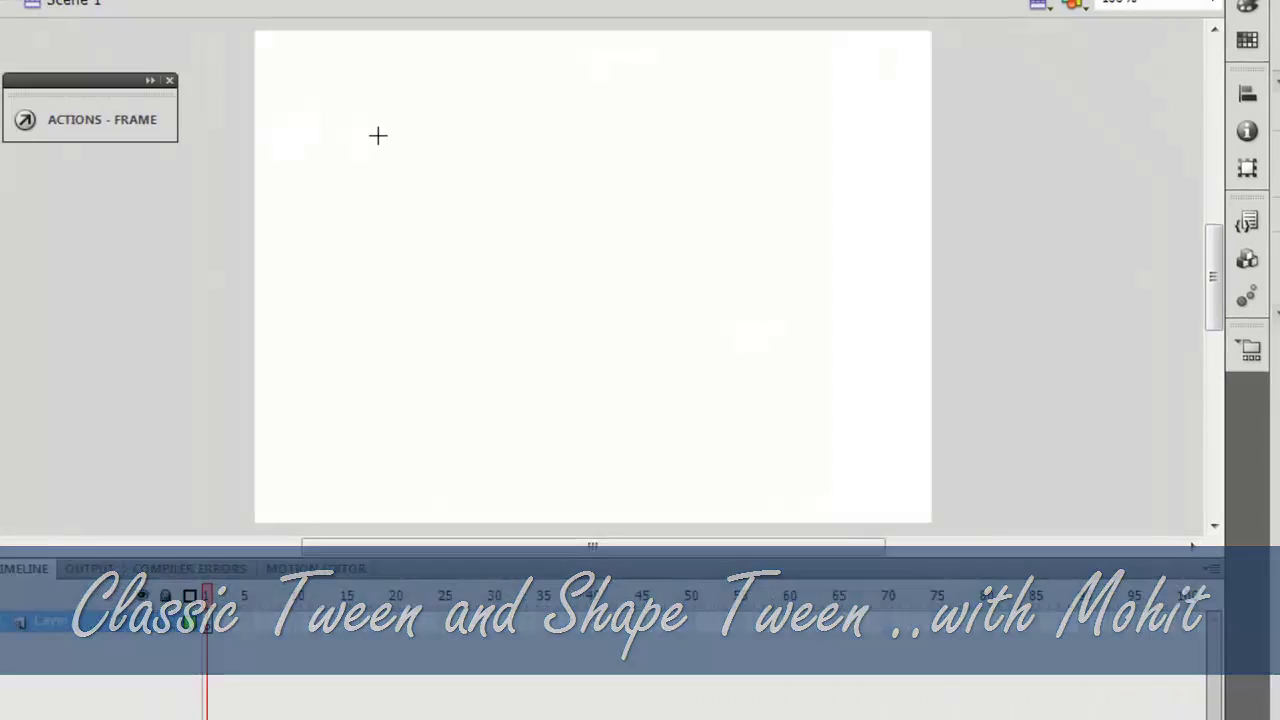
drag(5, 132, 61, 206)
drag(461, 208, 463, 207)
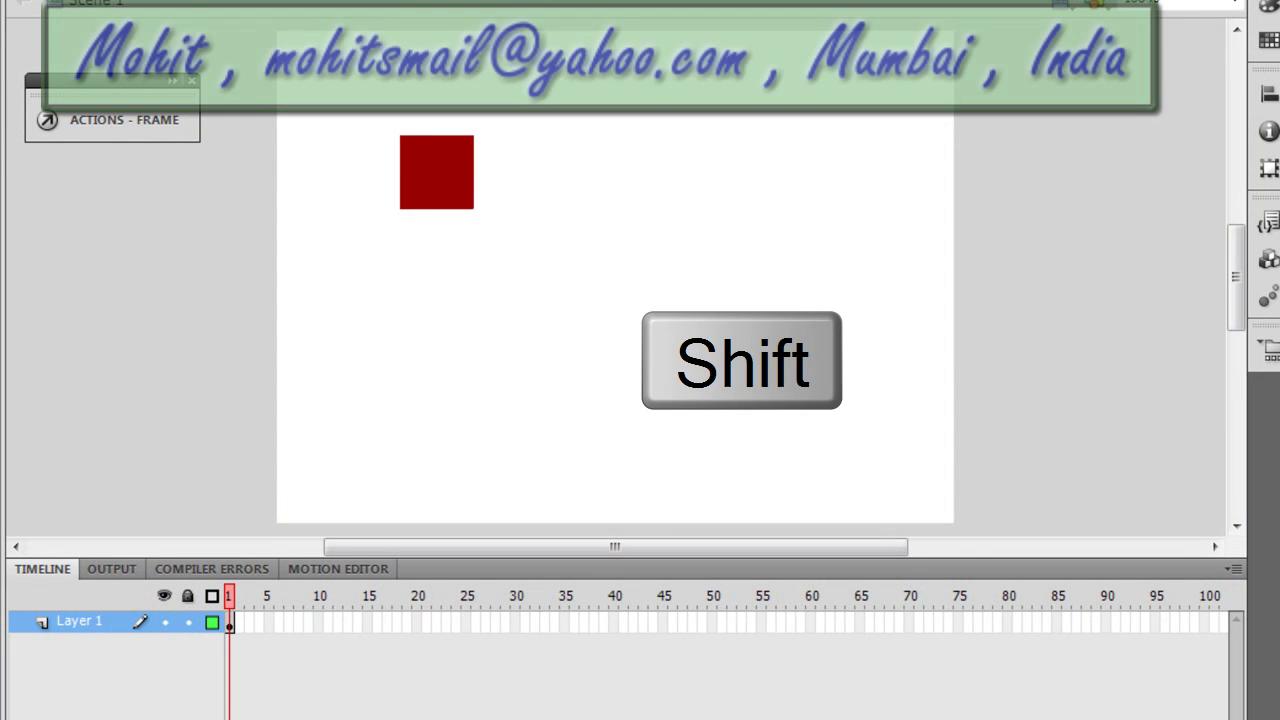
Select the square and convert it to a movie clip symbol, Symbol 1
drag(355, 113, 692, 308)
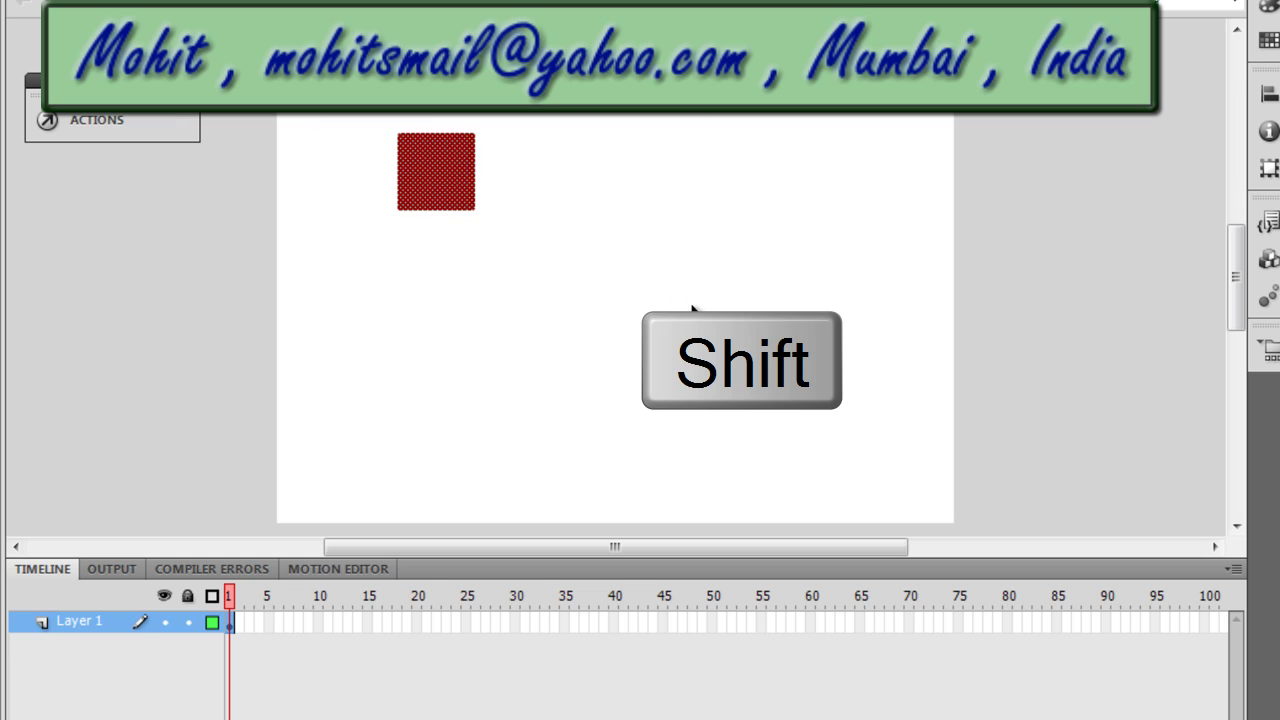
right_click(420, 152)
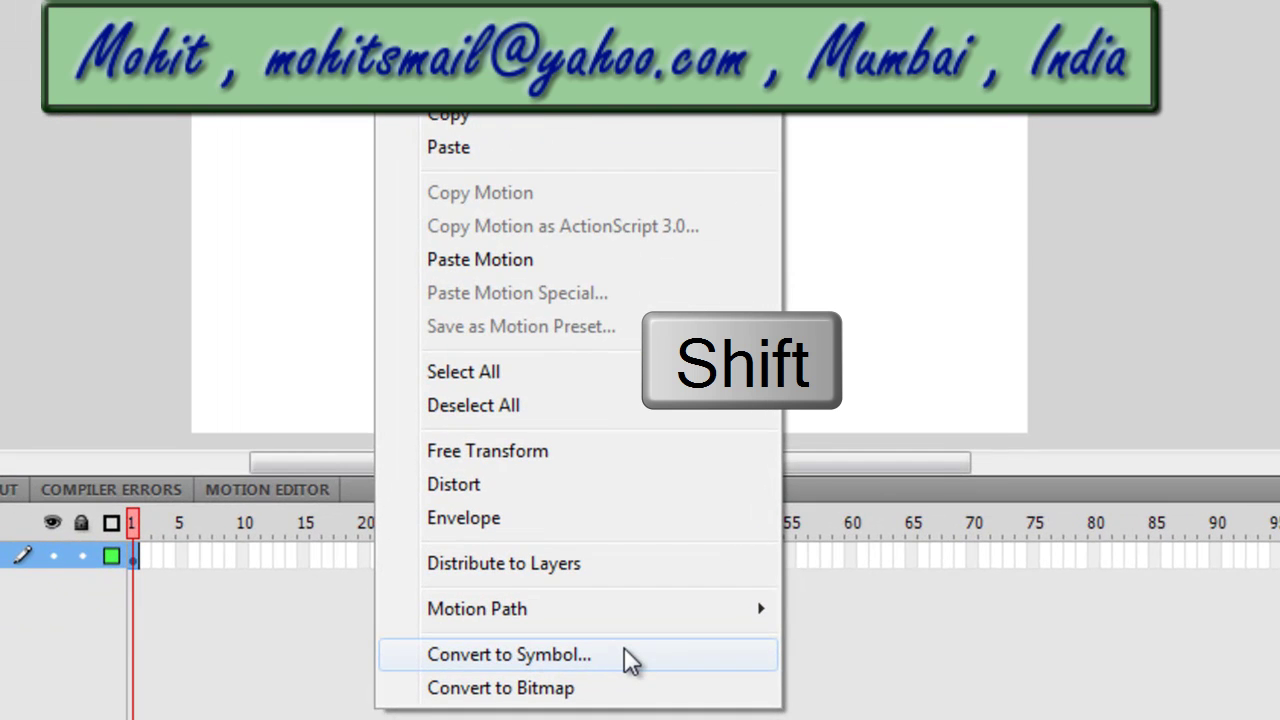
click(624, 650)
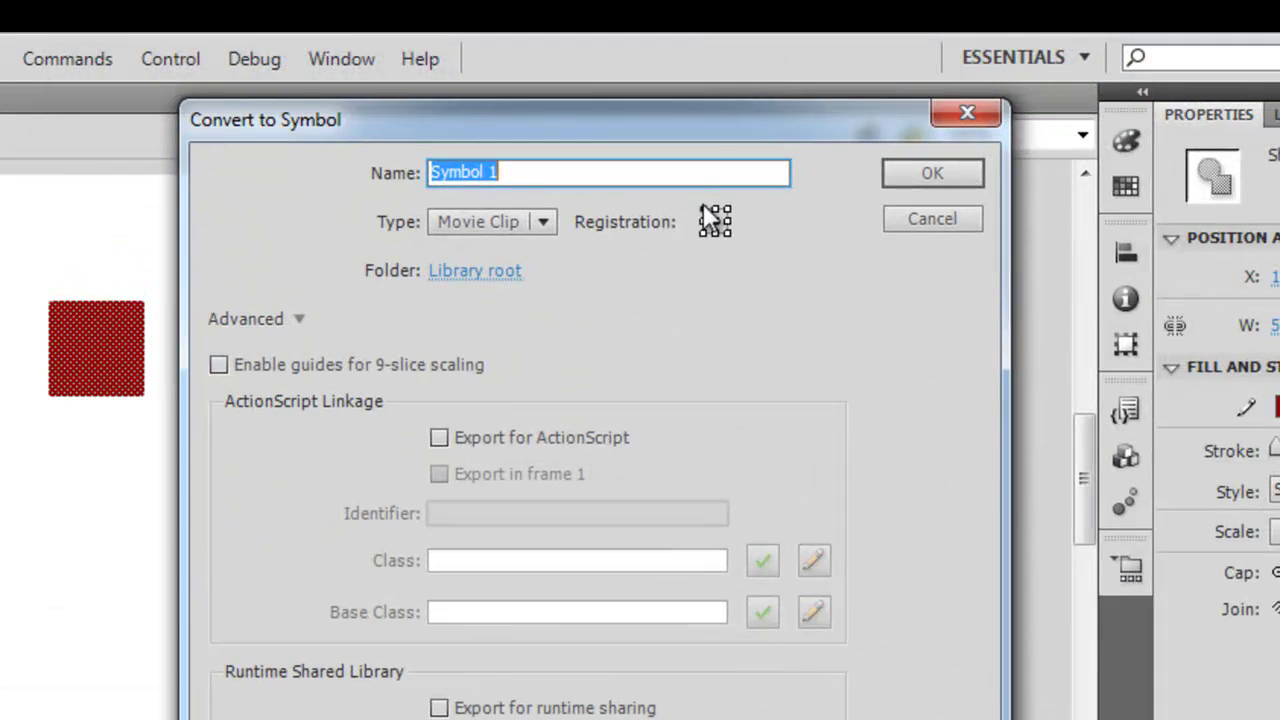
click(932, 173)
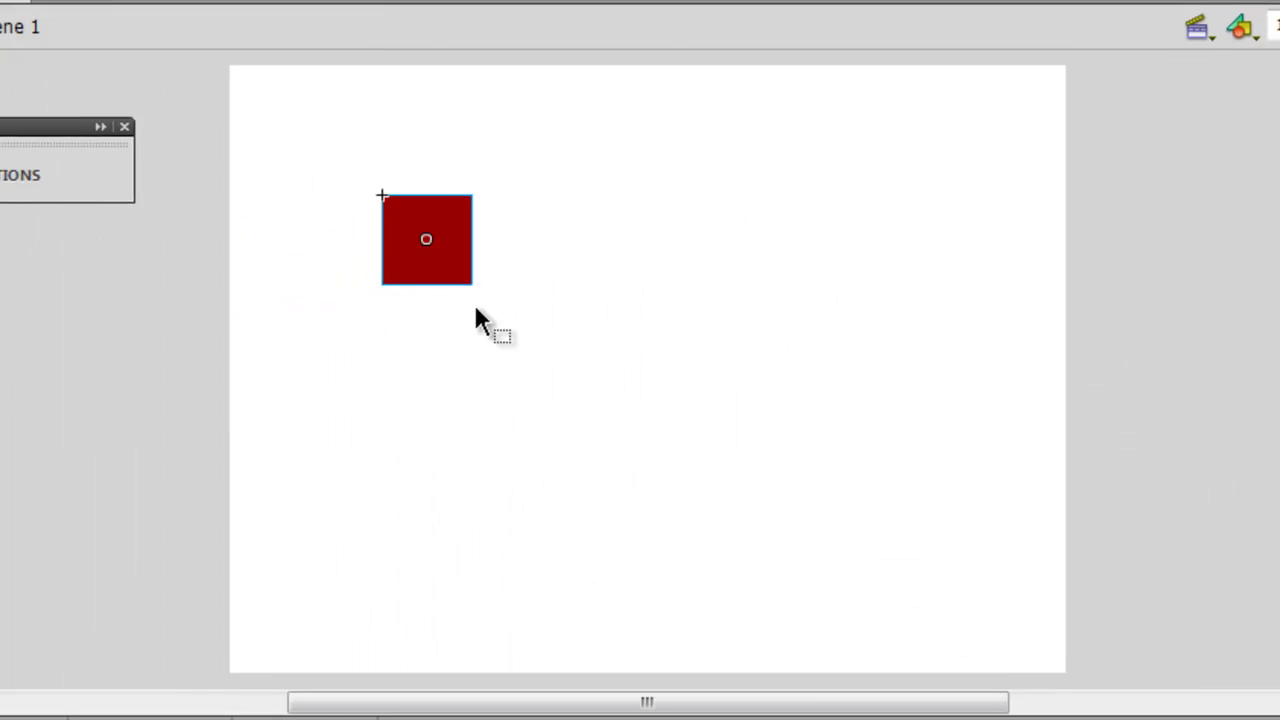
Move Symbol 1 to the top-left corner and give it a motion tween extended to frame 96
drag(500, 255, 335, 128)
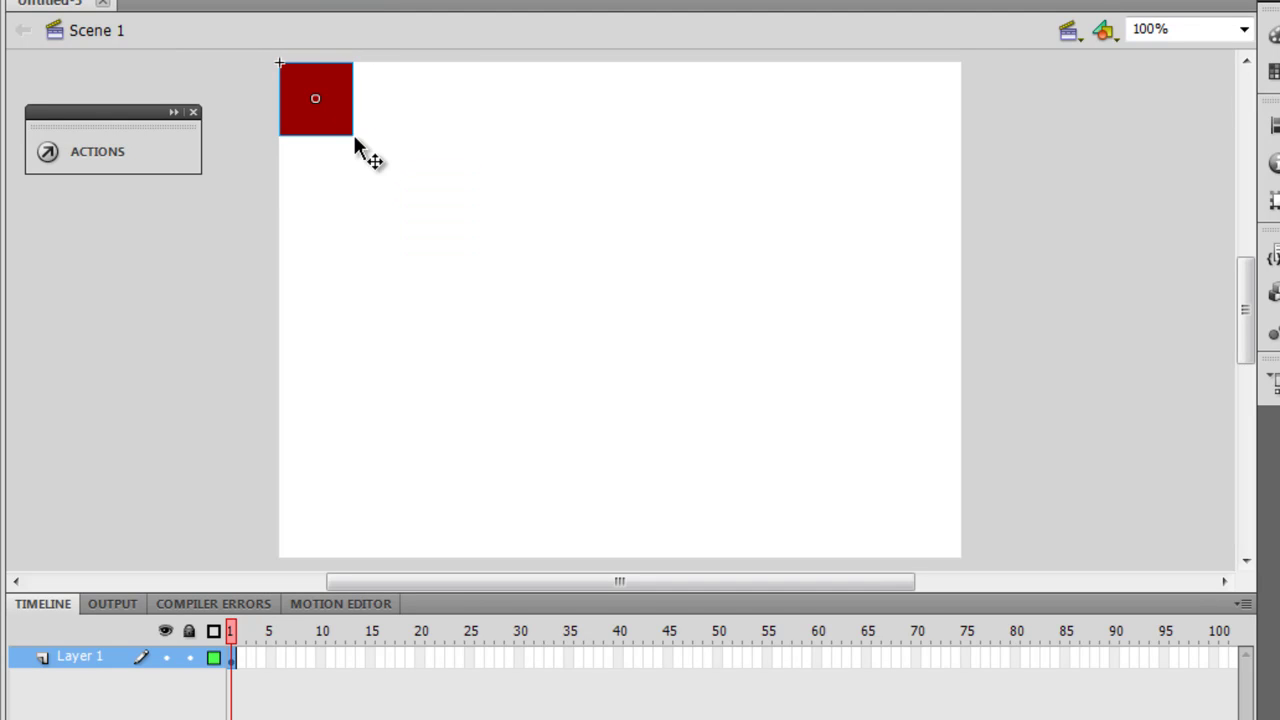
right_click(338, 125)
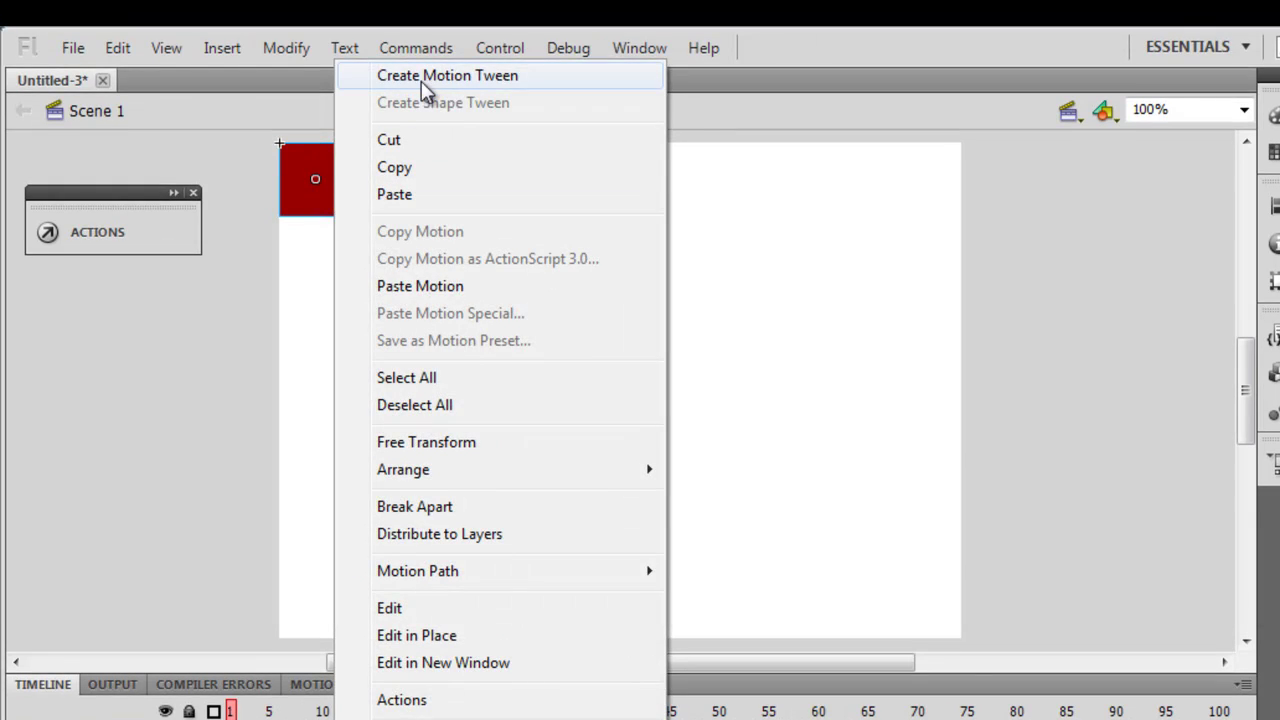
click(421, 76)
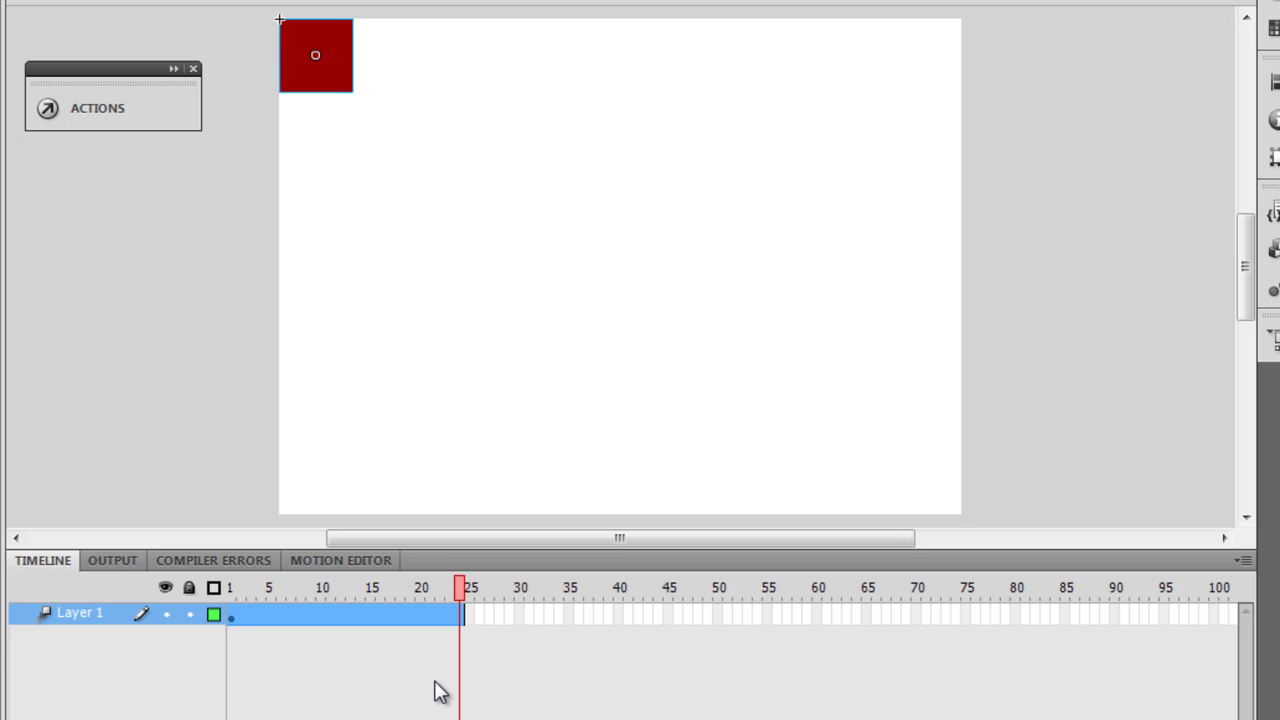
drag(463, 610, 1176, 606)
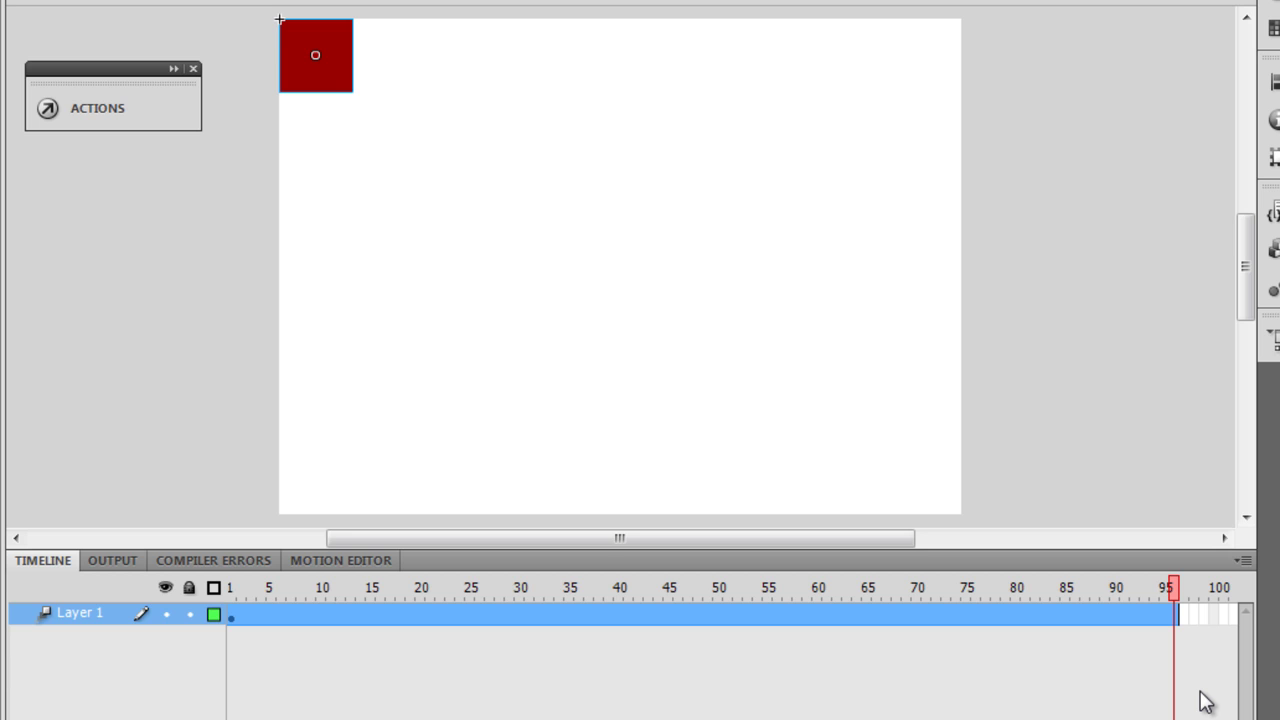
drag(1177, 595, 460, 600)
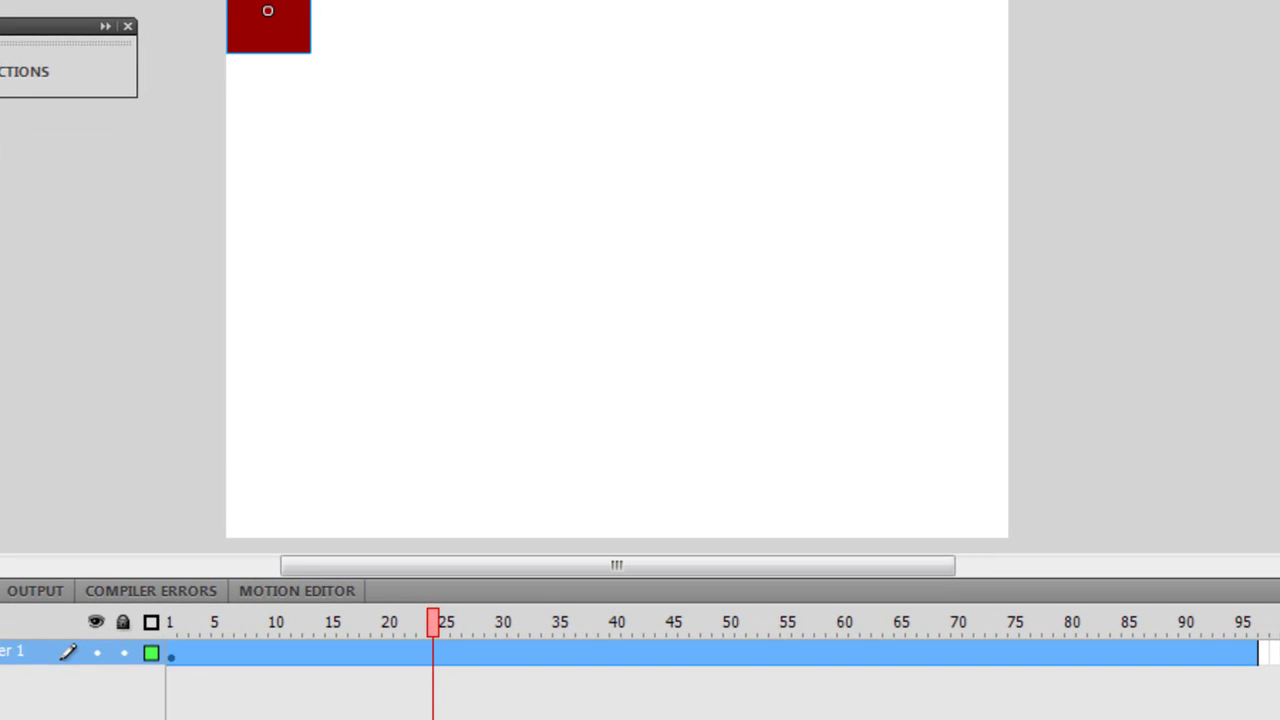
Move the square bottom-left at frame 24 and bottom-right at frame 48
drag(289, 45, 289, 525)
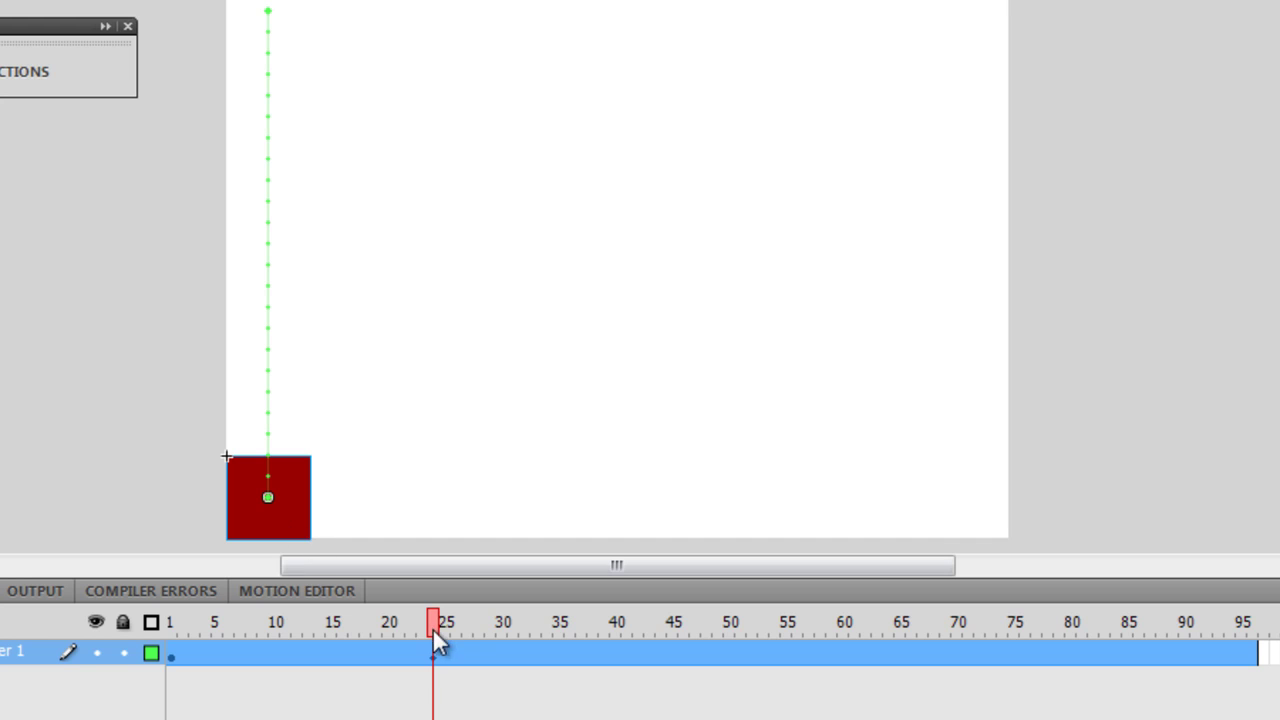
drag(435, 620, 692, 620)
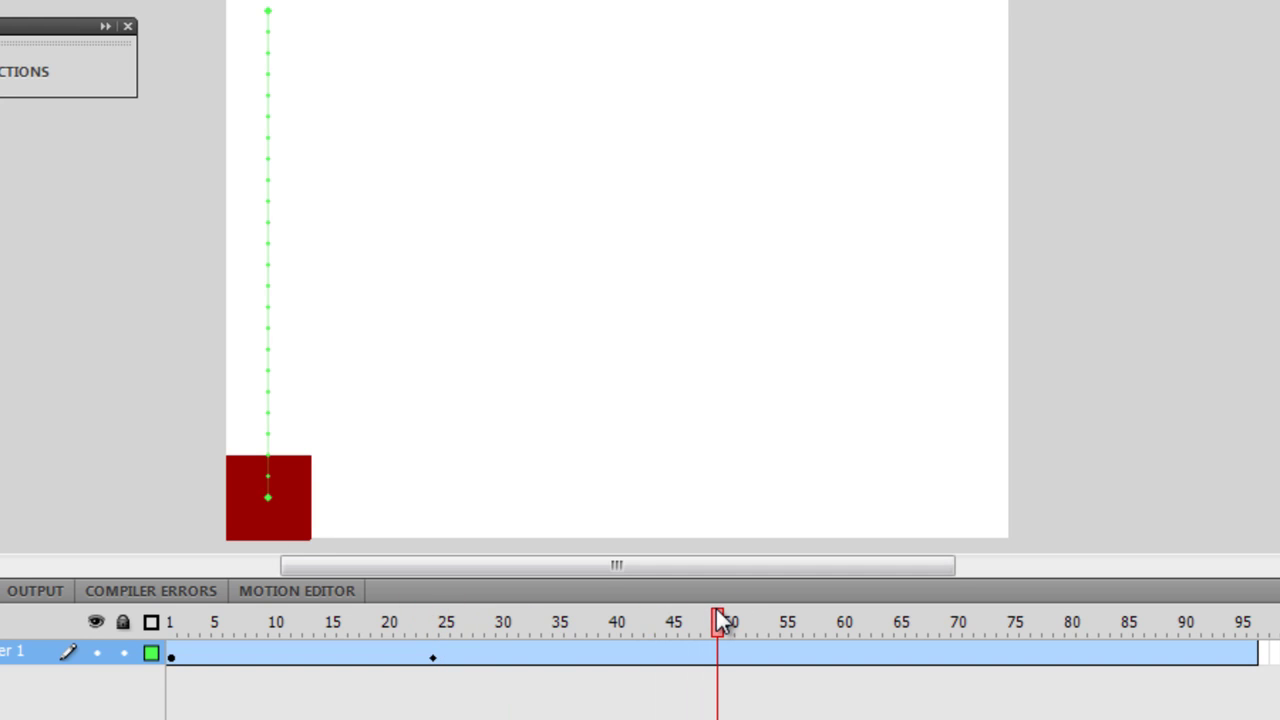
click(446, 655)
drag(714, 615, 707, 615)
drag(302, 512, 999, 519)
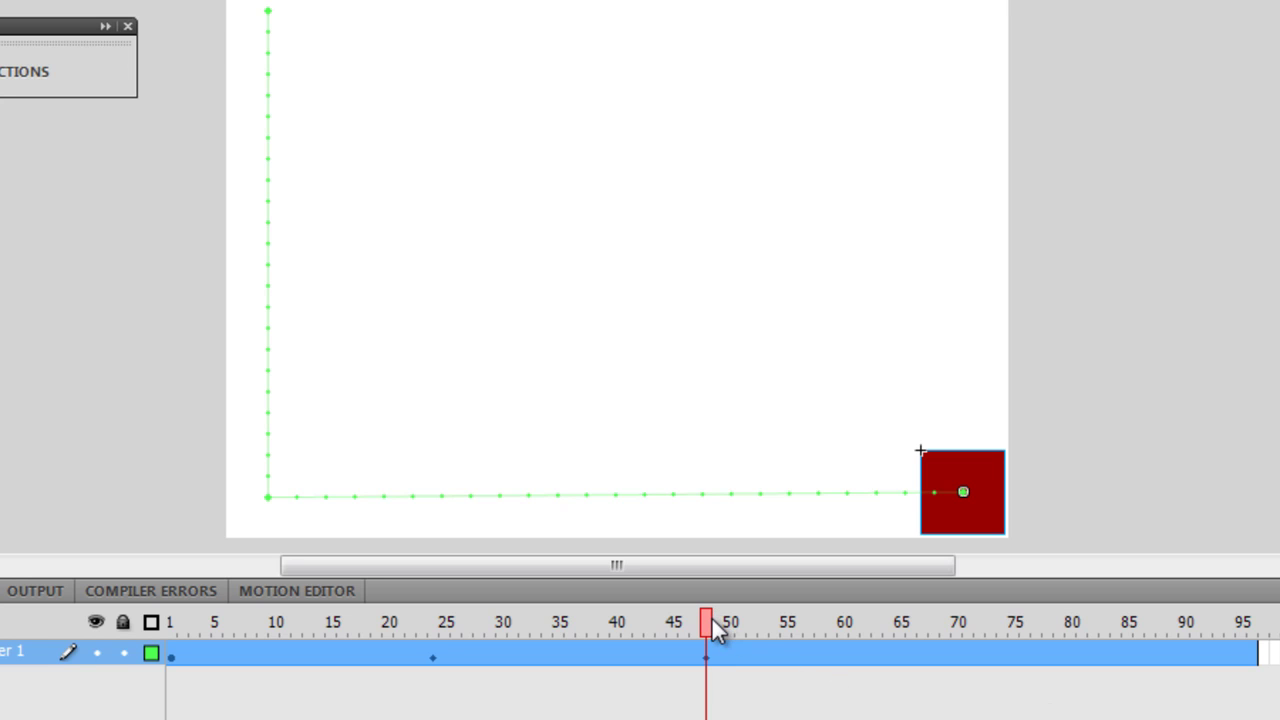
Move the square top-right at frame 72 and back top-left at frame 96, then test the movie
drag(710, 617, 976, 617)
click(979, 652)
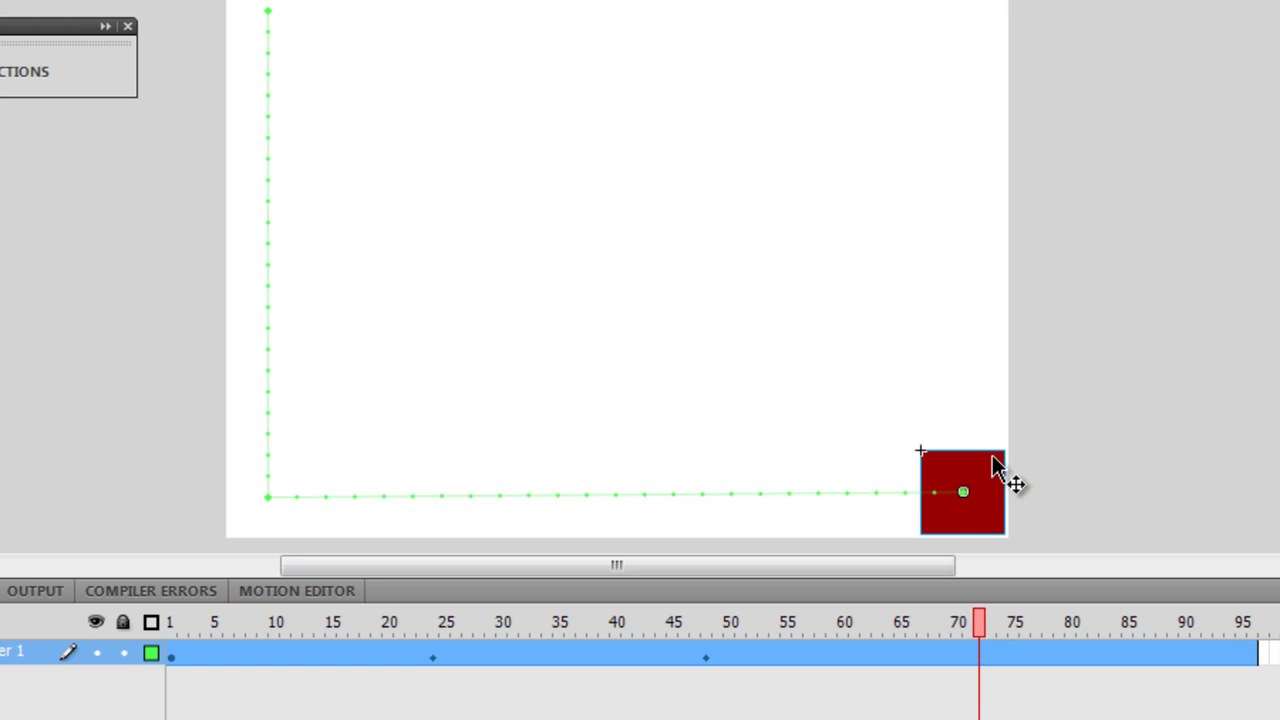
drag(986, 460, 995, 0)
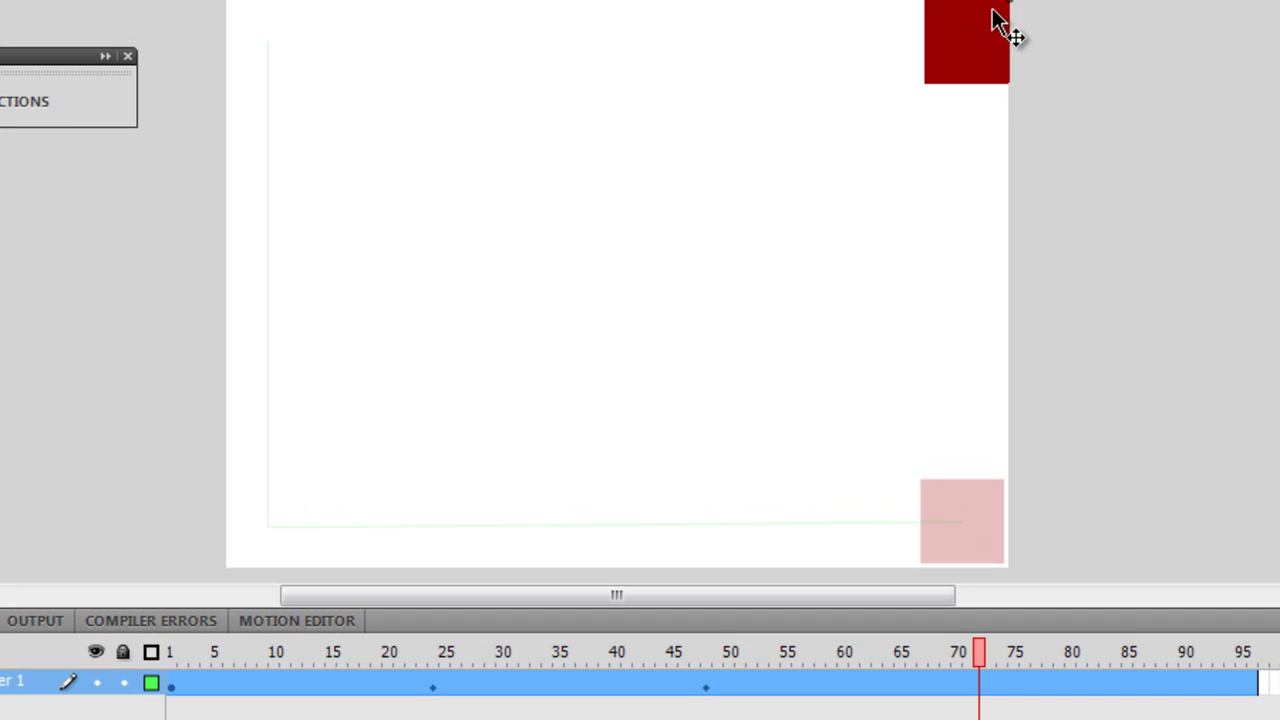
drag(995, 22, 994, 24)
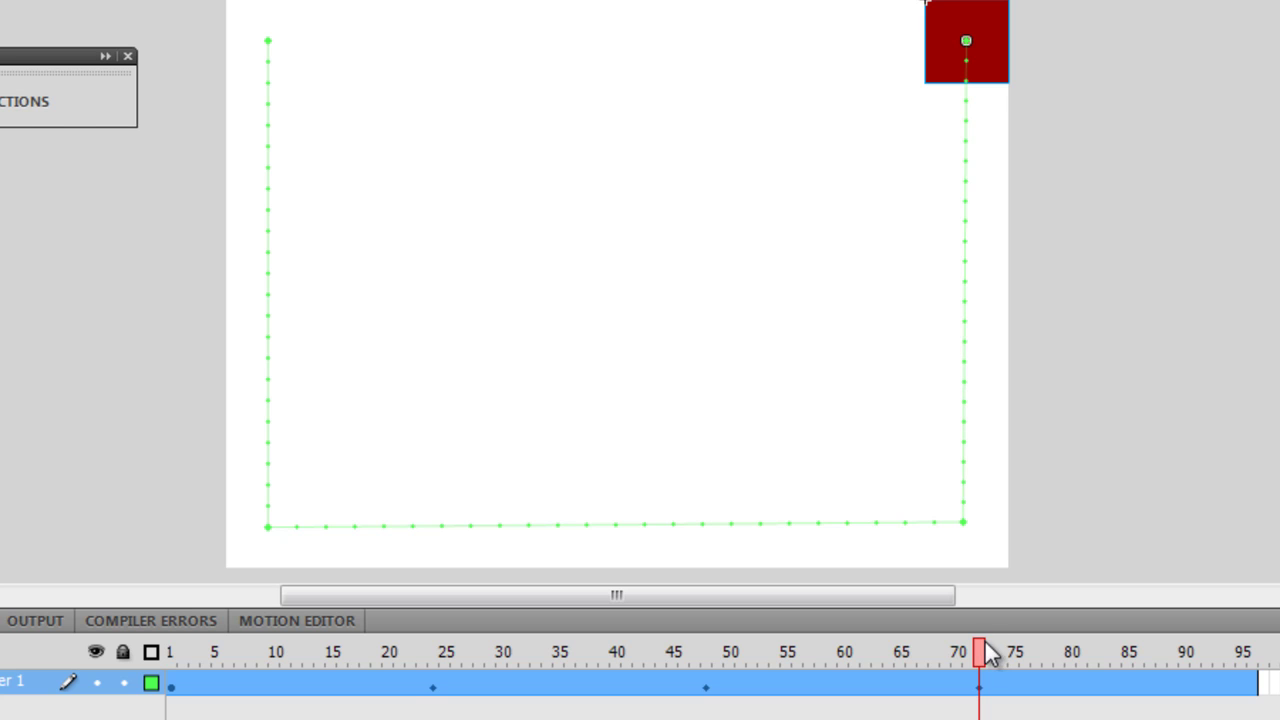
drag(987, 655, 1267, 640)
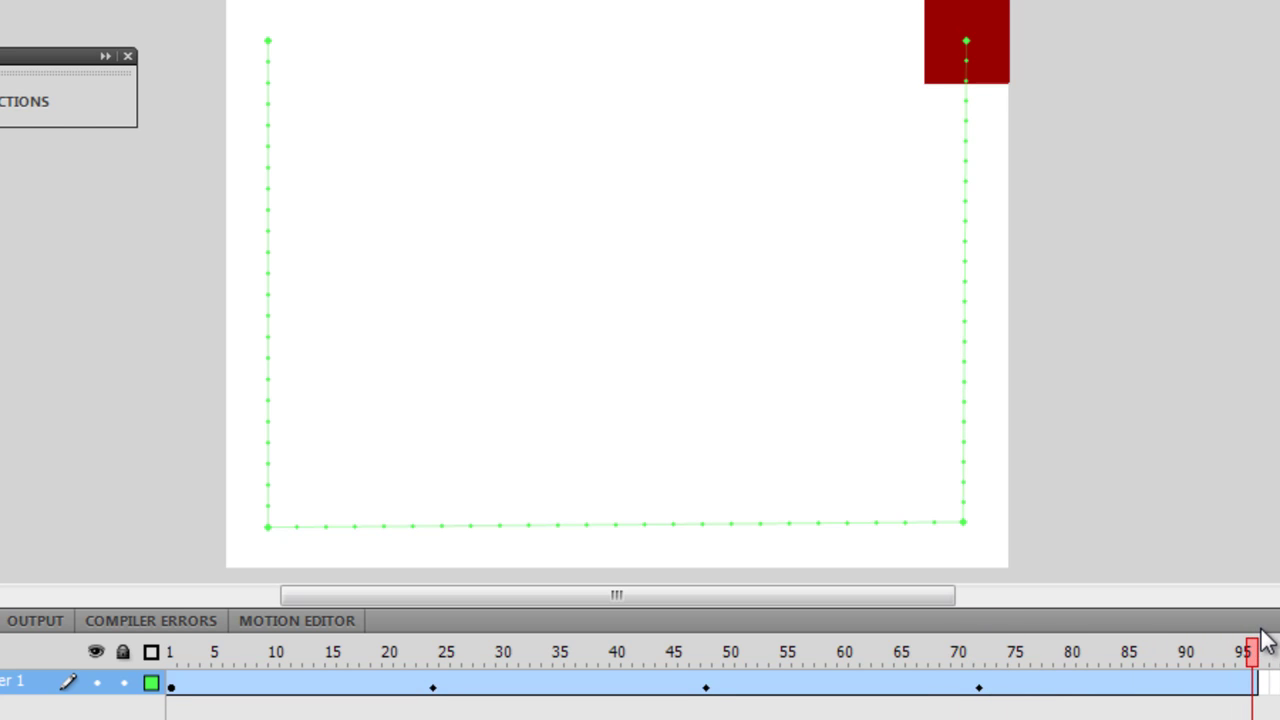
key(ctrl+a)
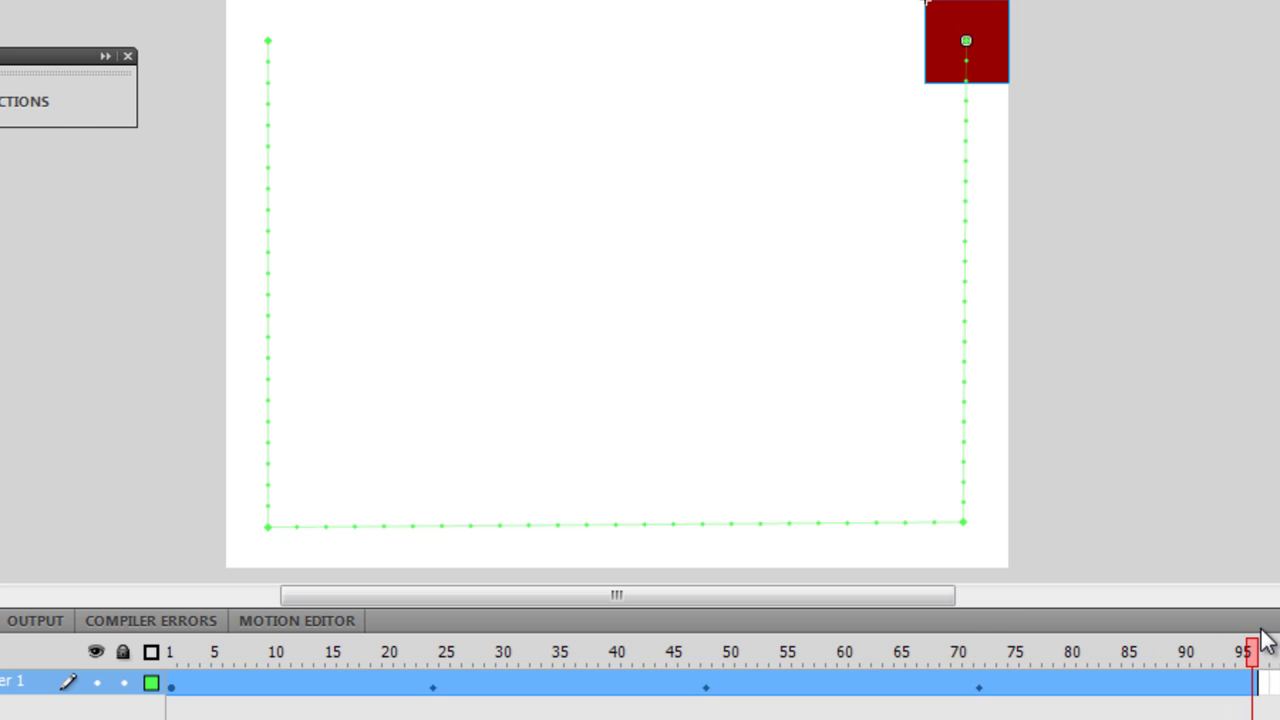
drag(945, 45, 247, 42)
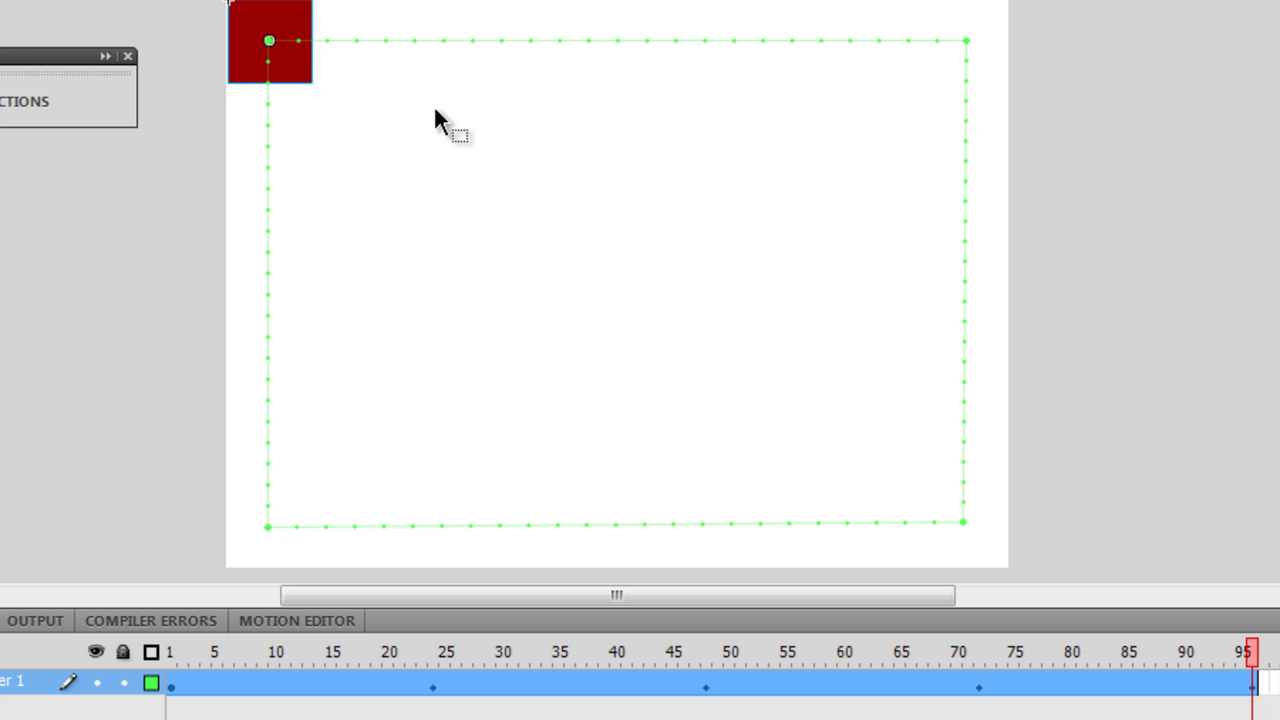
key(ctrl+Return)
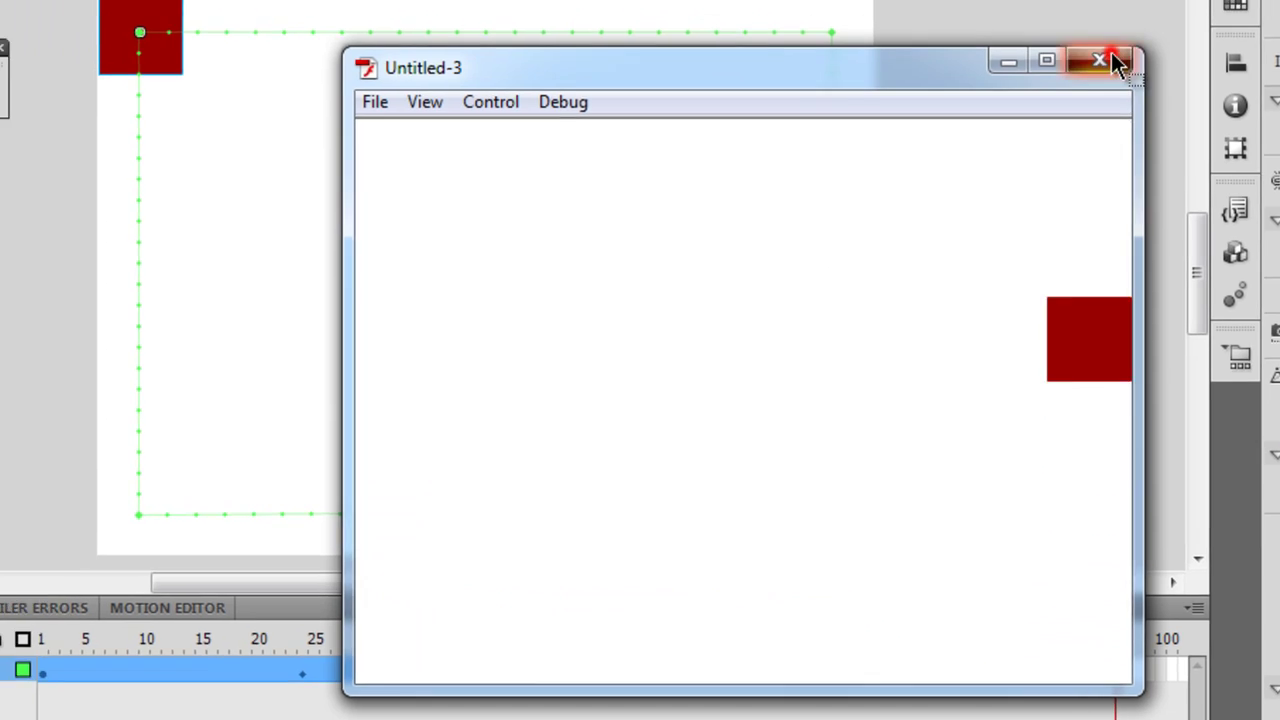
Close the test window and select the tween span to show its Motion Tween properties
click(1029, 47)
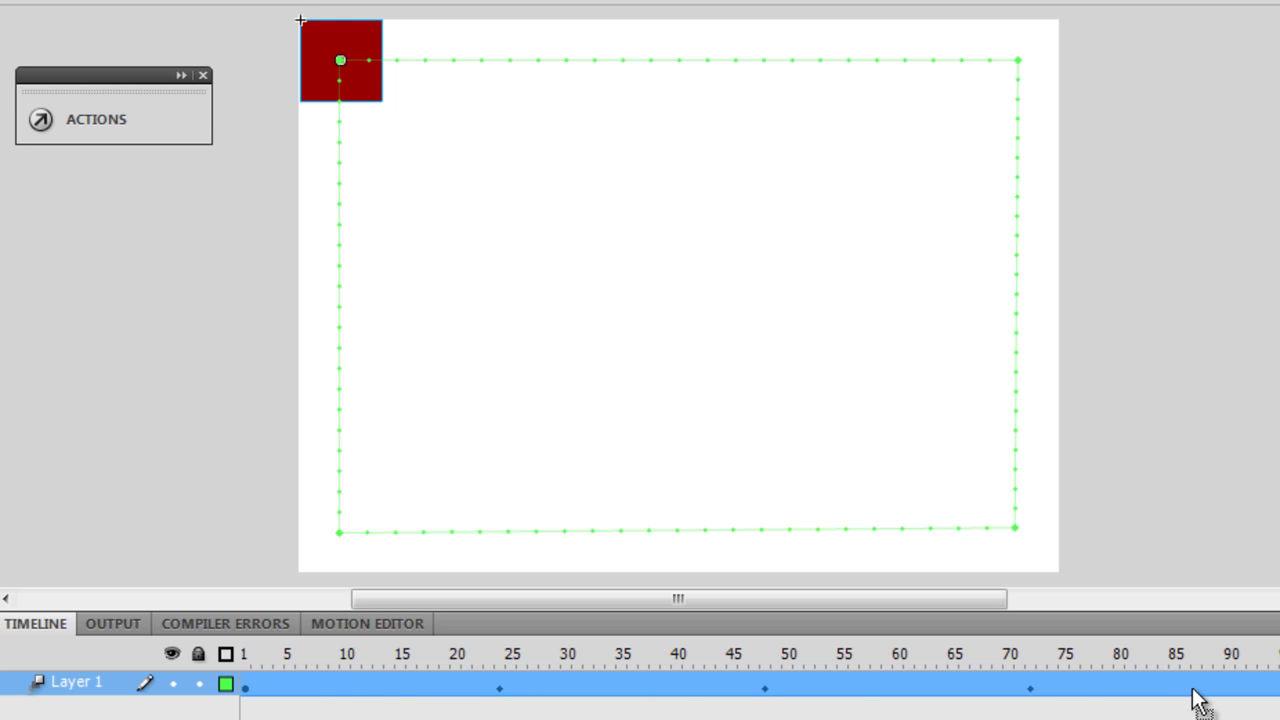
click(598, 690)
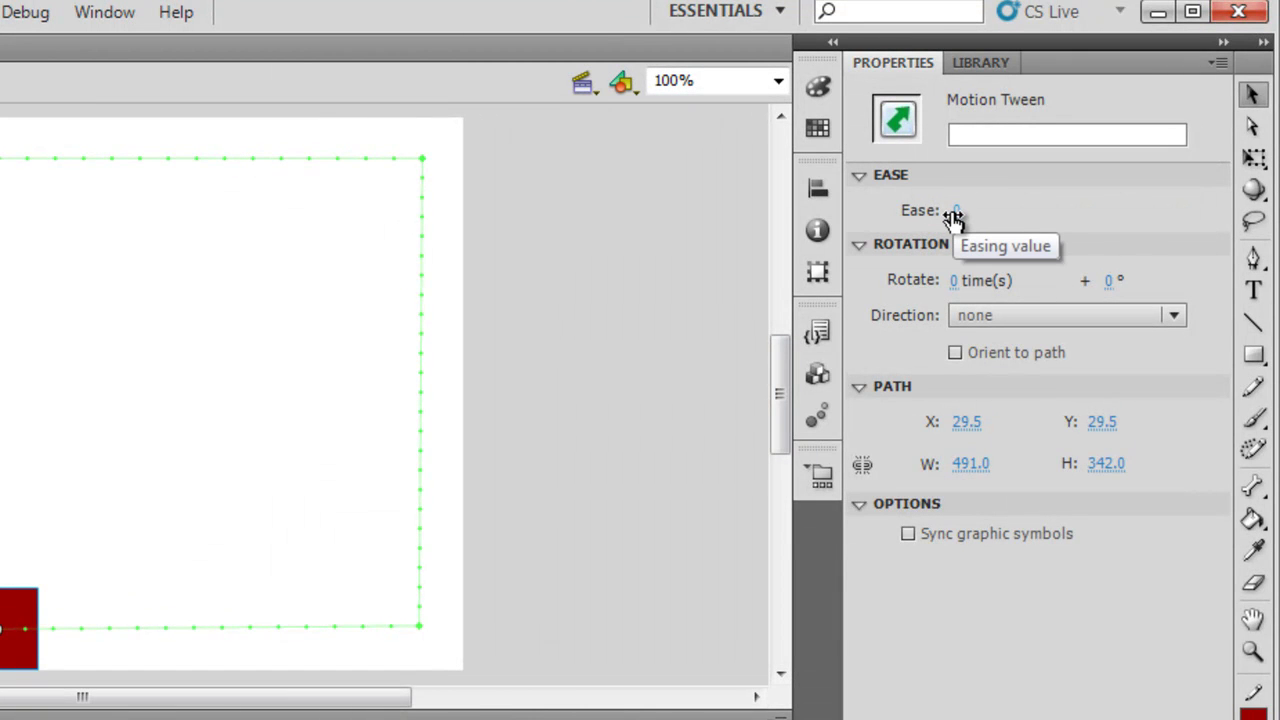
Set the motion tween ease to 100 out and preview the result
drag(953, 212, 1070, 206)
drag(1155, 205, 1168, 217)
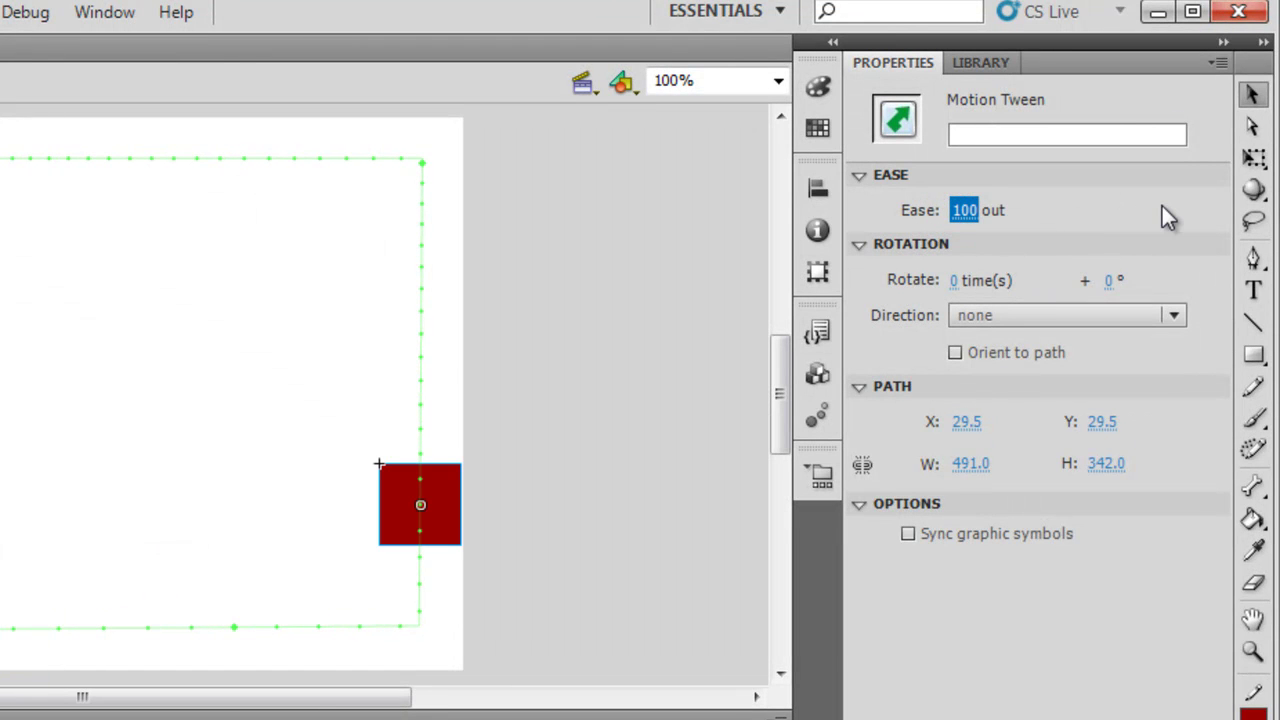
key(ctrl+Return)
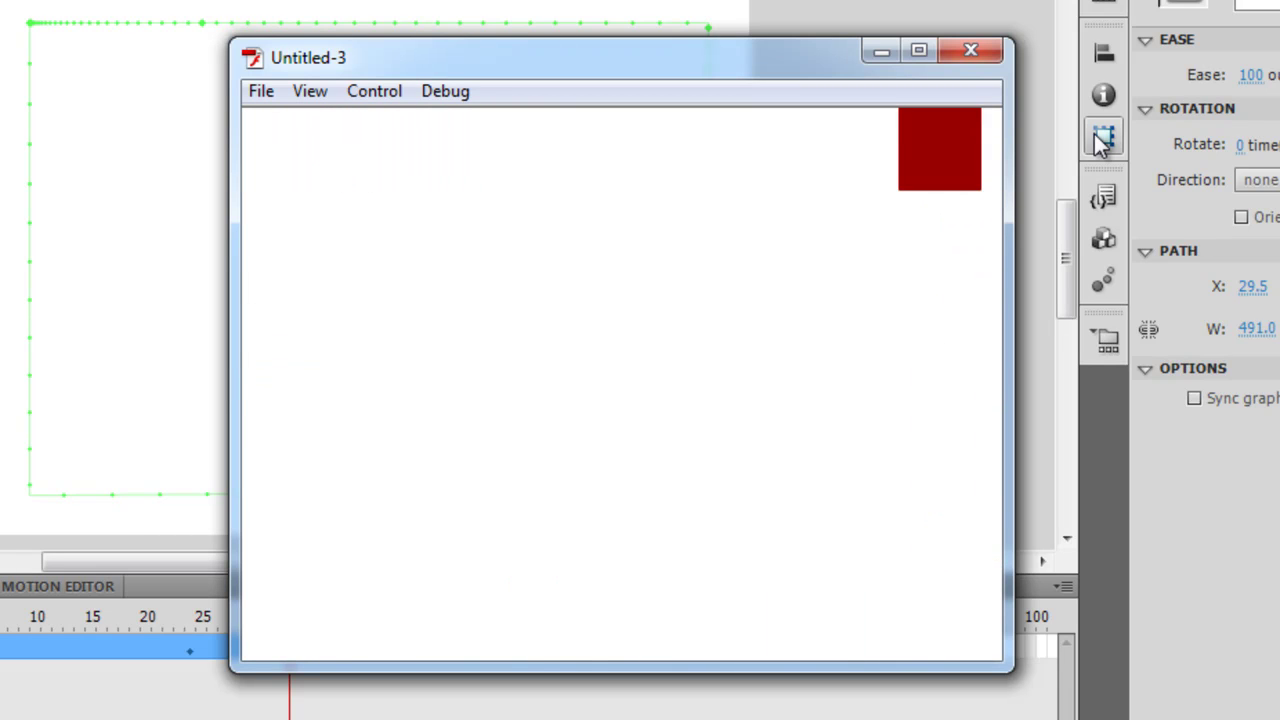
click(975, 49)
Change the ease to -100 in and preview it again
drag(1250, 75, 1077, 77)
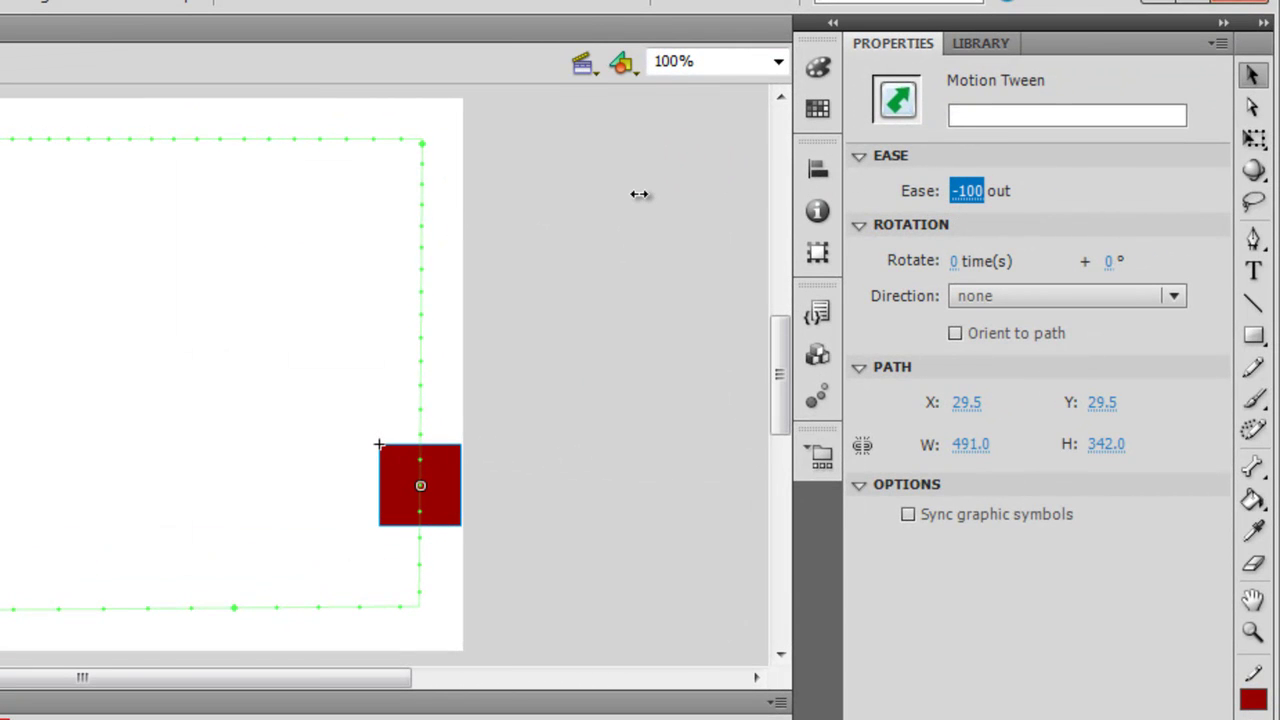
drag(639, 194, 641, 205)
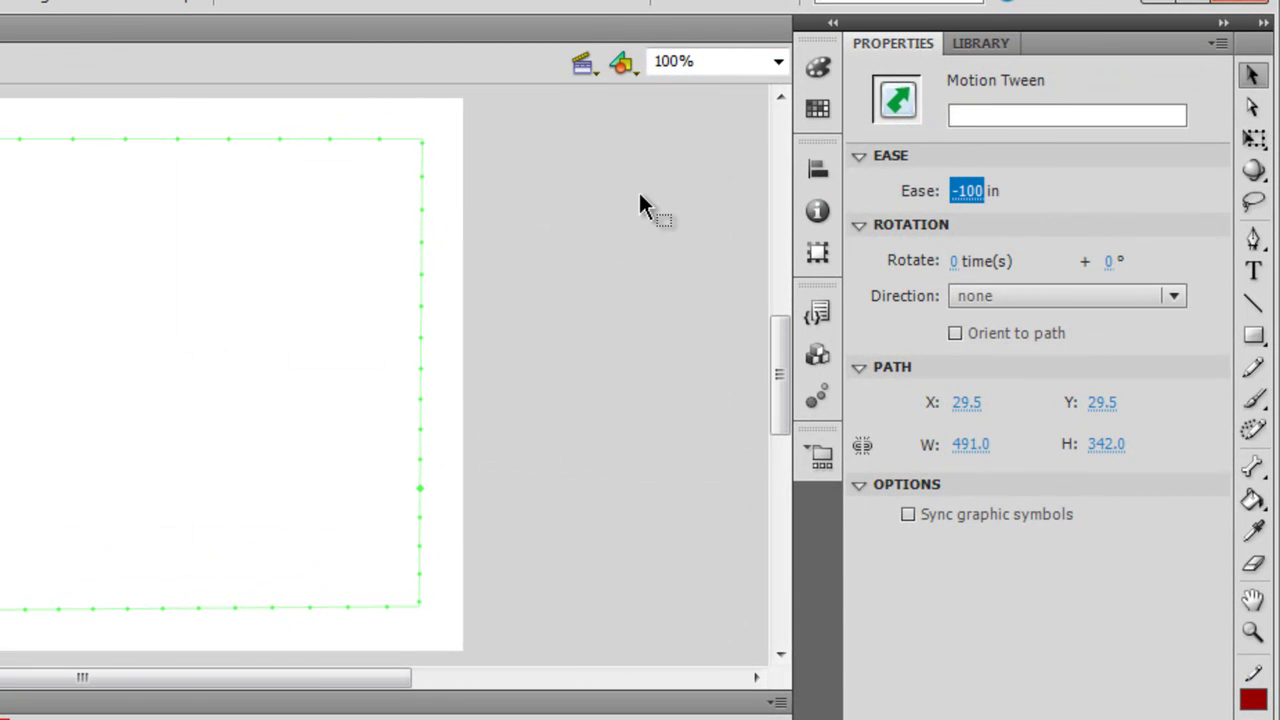
key(ctrl+Return)
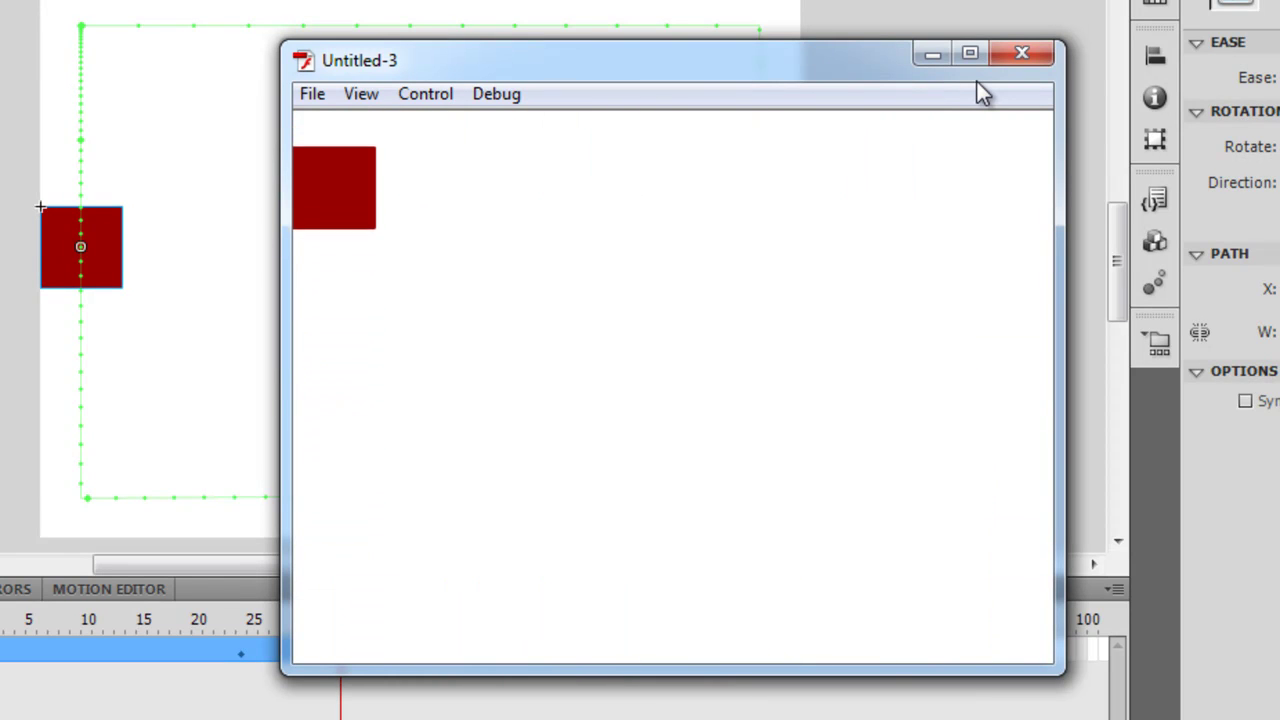
click(1017, 55)
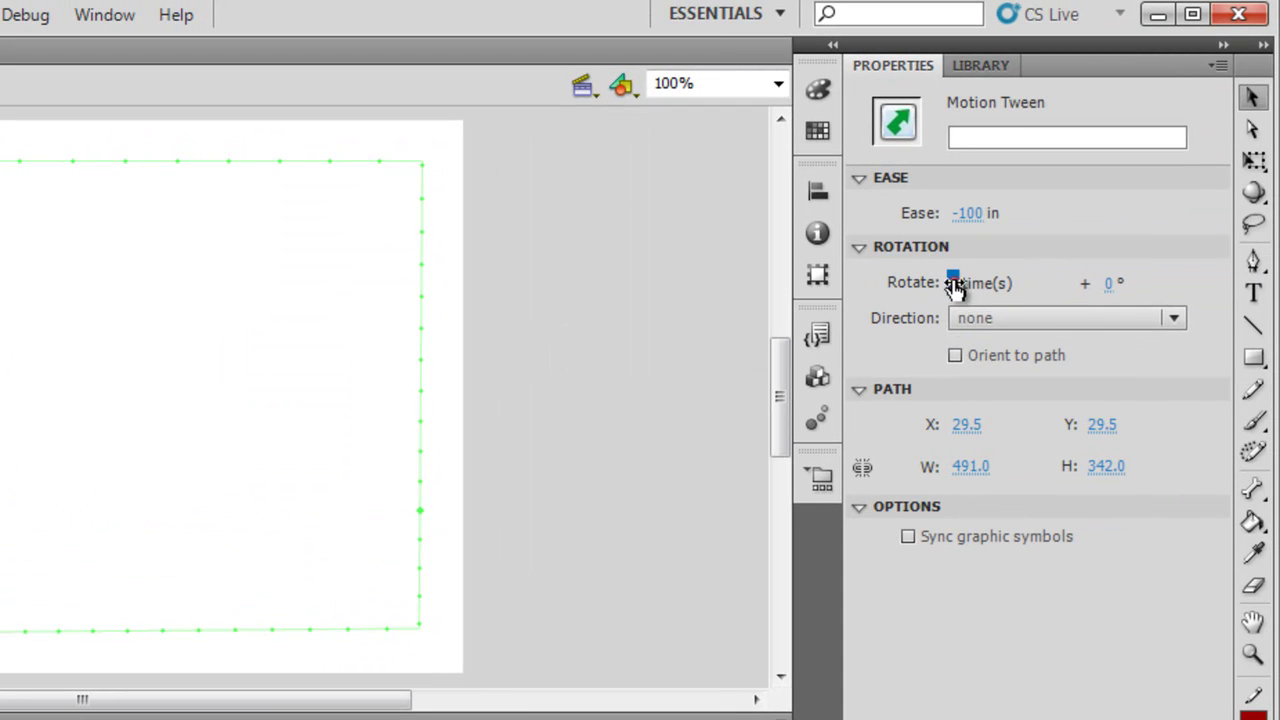
Set the tween's clockwise Rotate count to 1, then test the movie and close it
click(953, 284)
text(1)
key(Return)
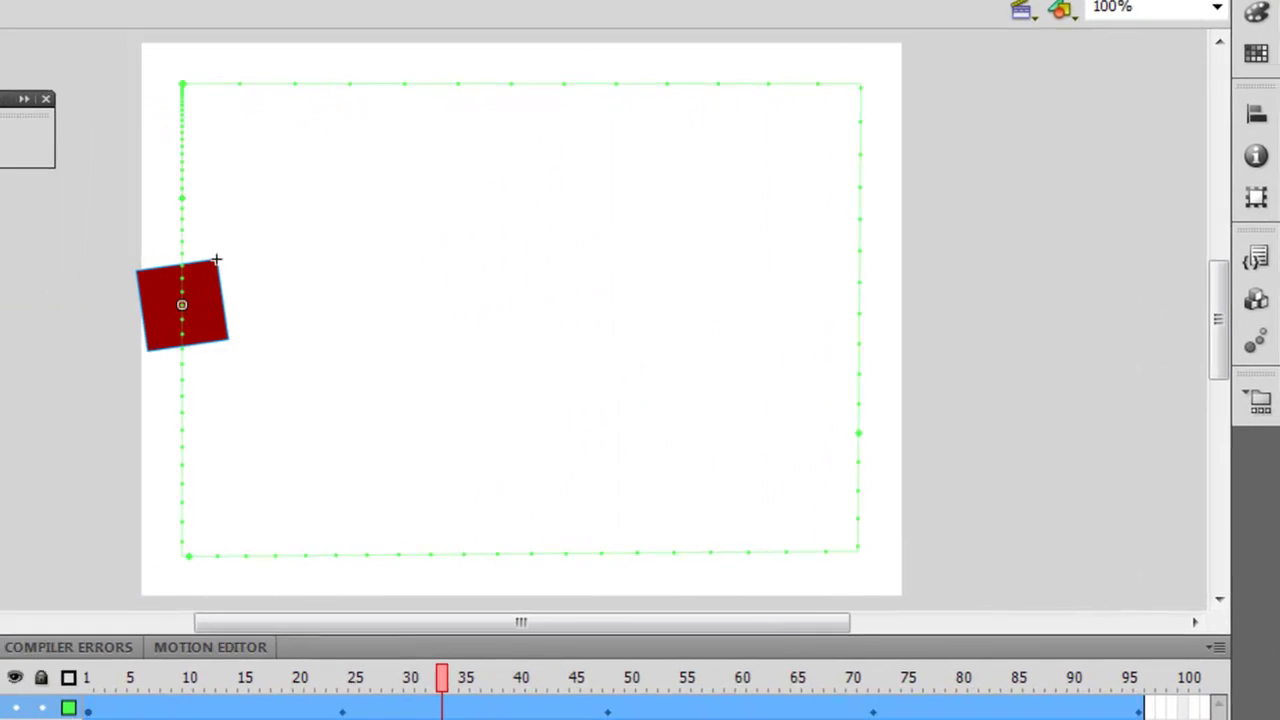
key(ctrl+Return)
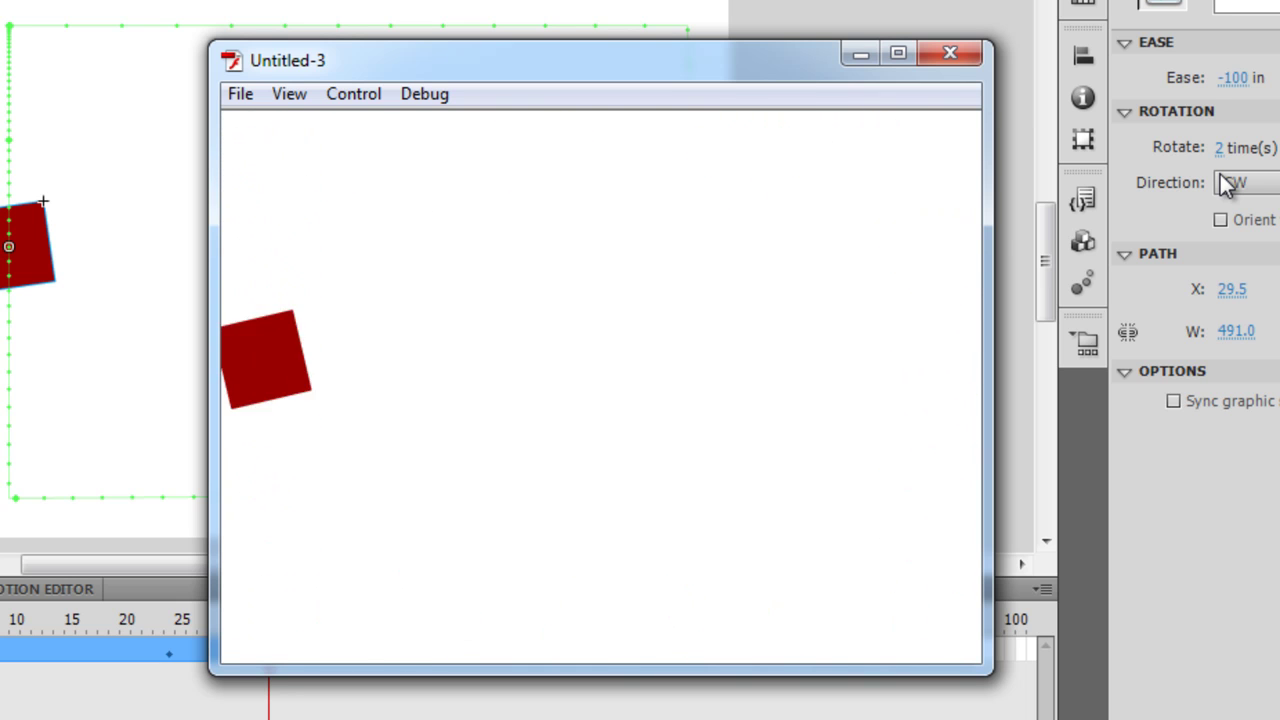
click(958, 56)
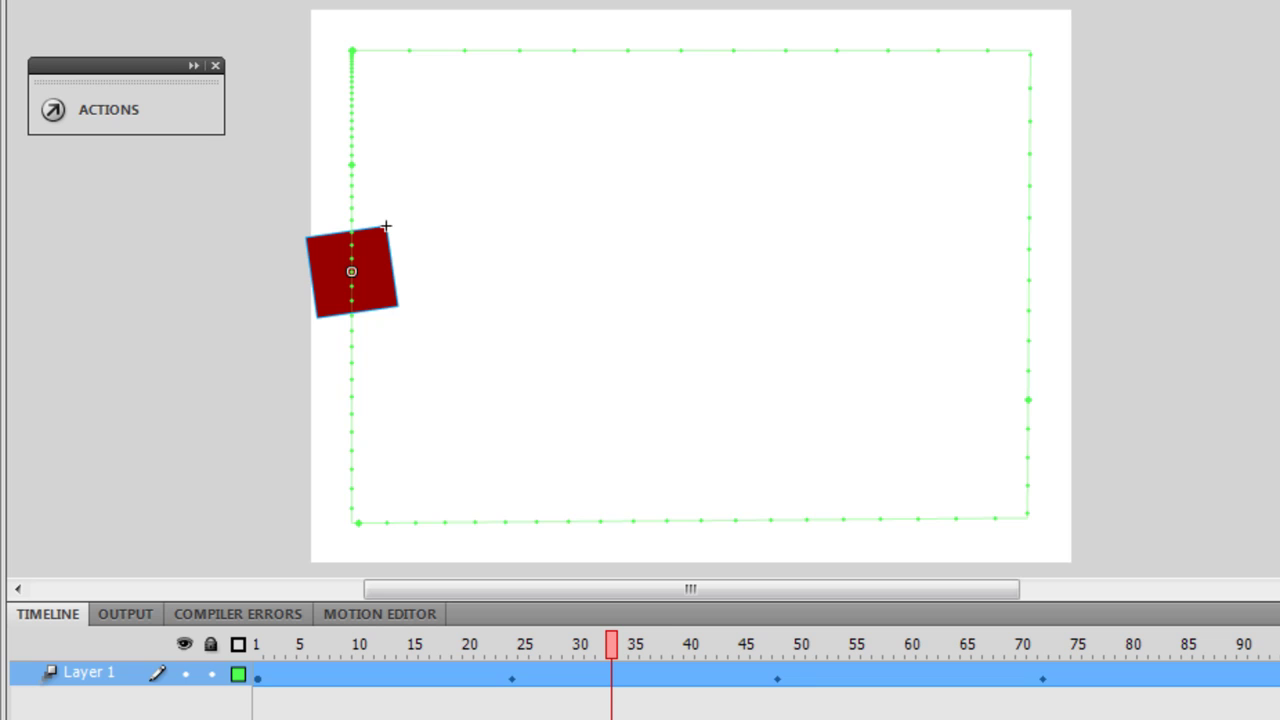
Create a new ActionScript 3.0 document
click(82, 4)
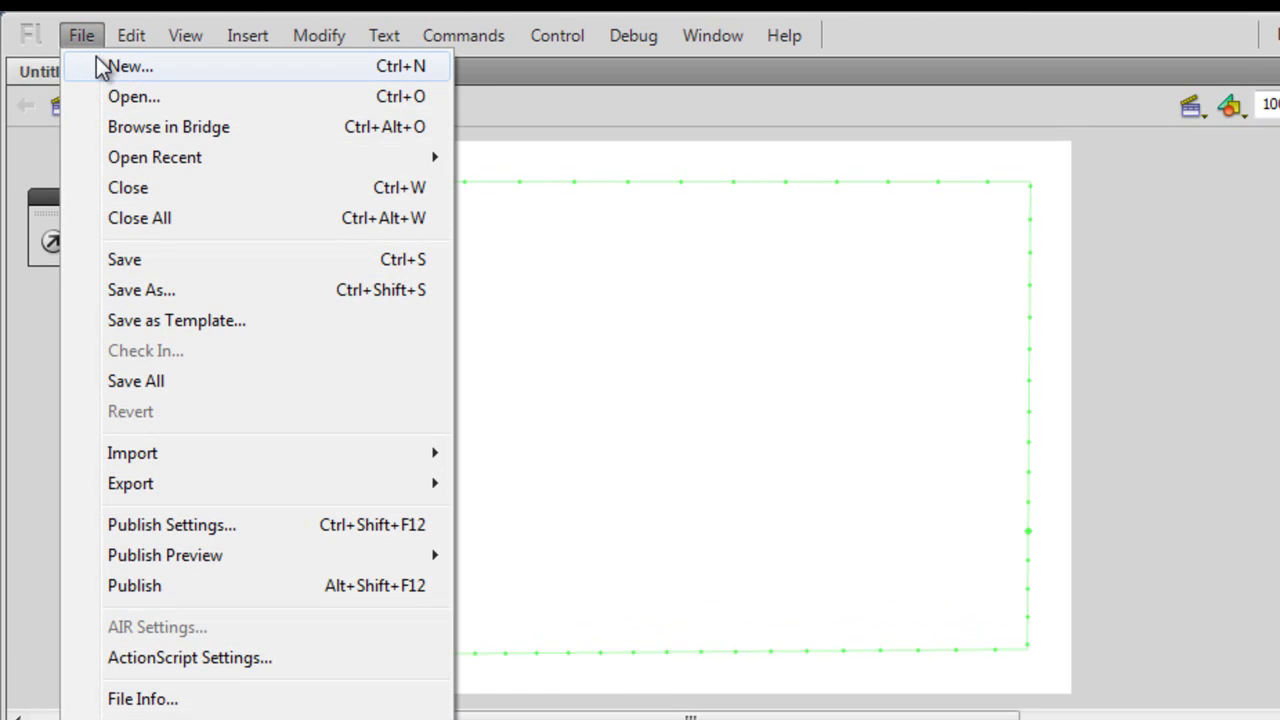
click(101, 67)
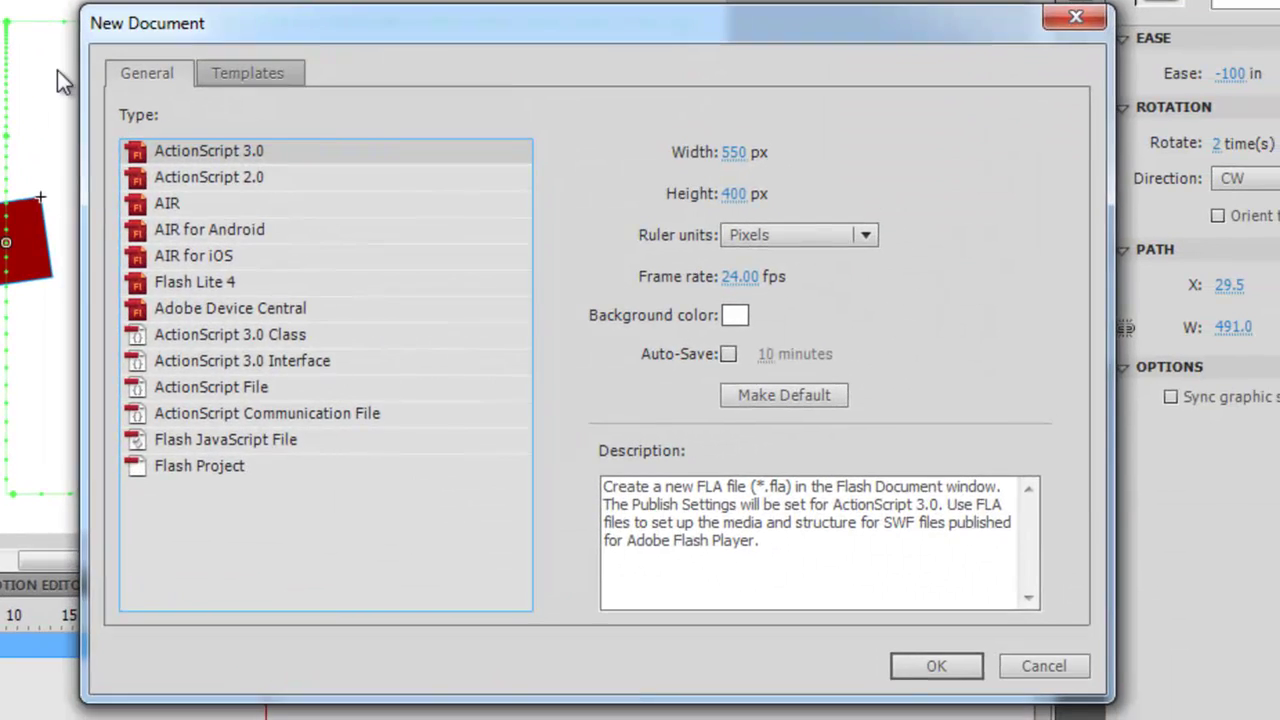
click(937, 667)
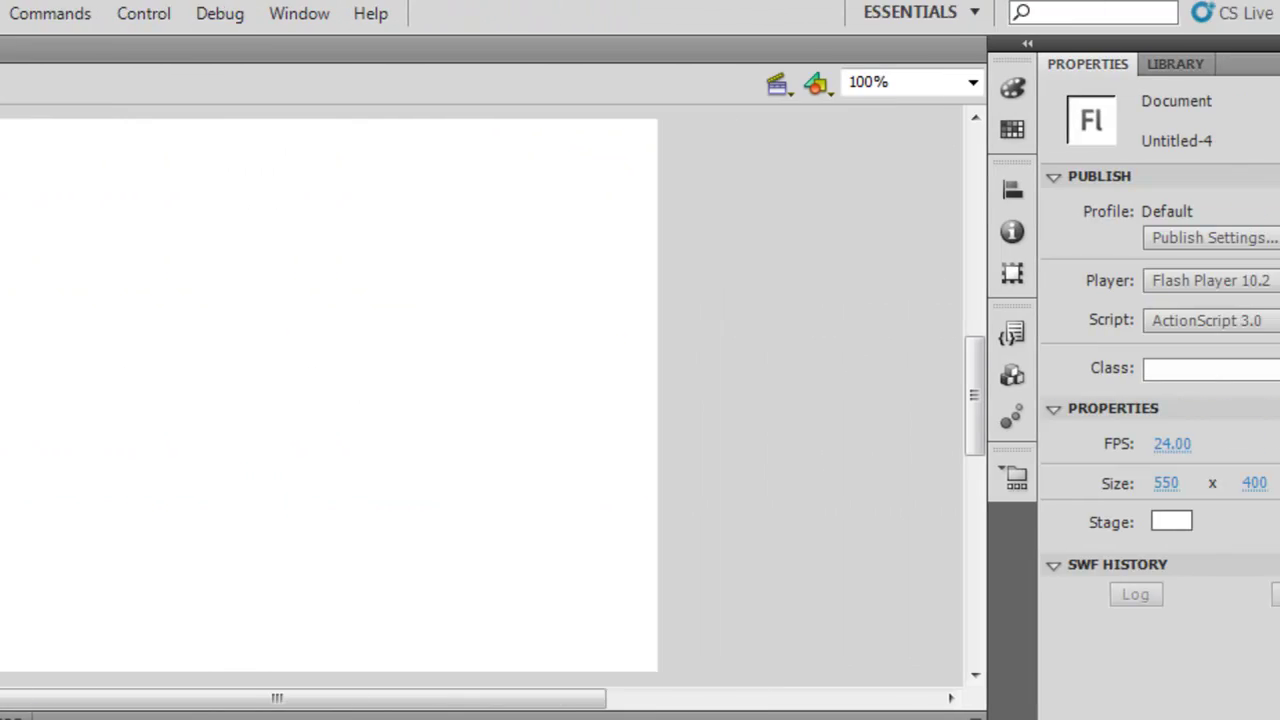
Draw a red square and convert it to a movie clip symbol
click(1253, 356)
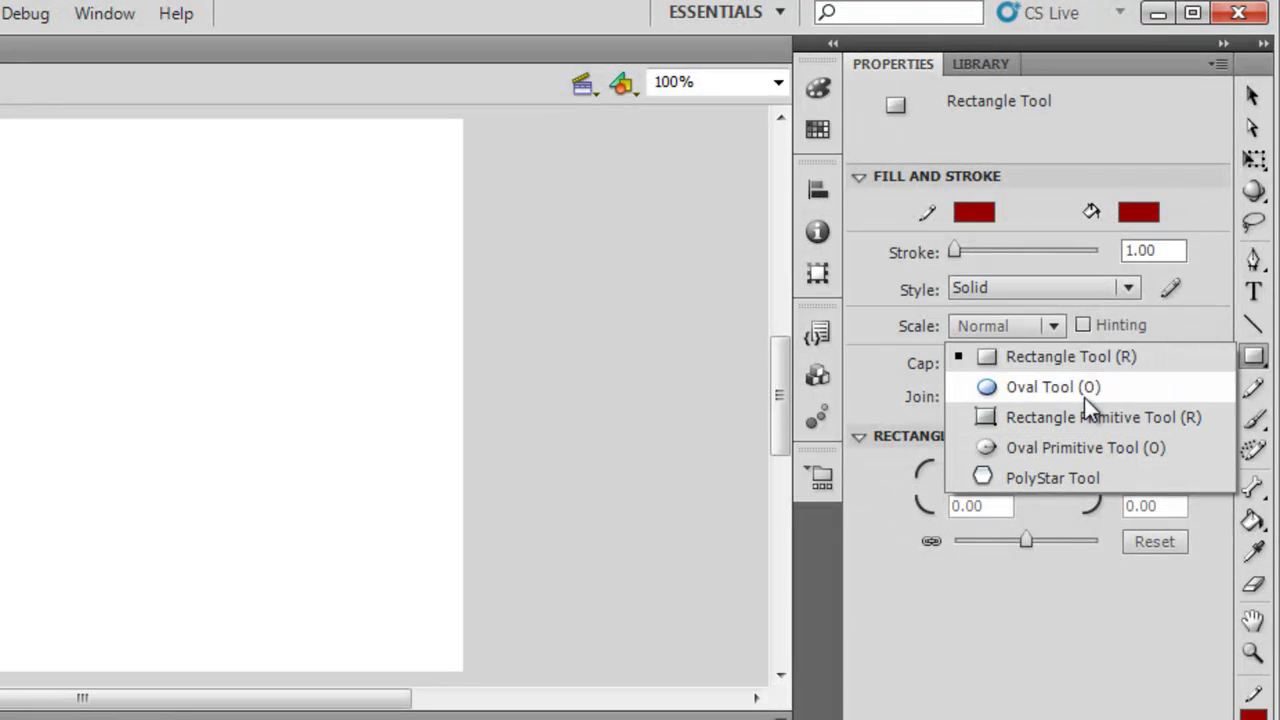
click(1084, 361)
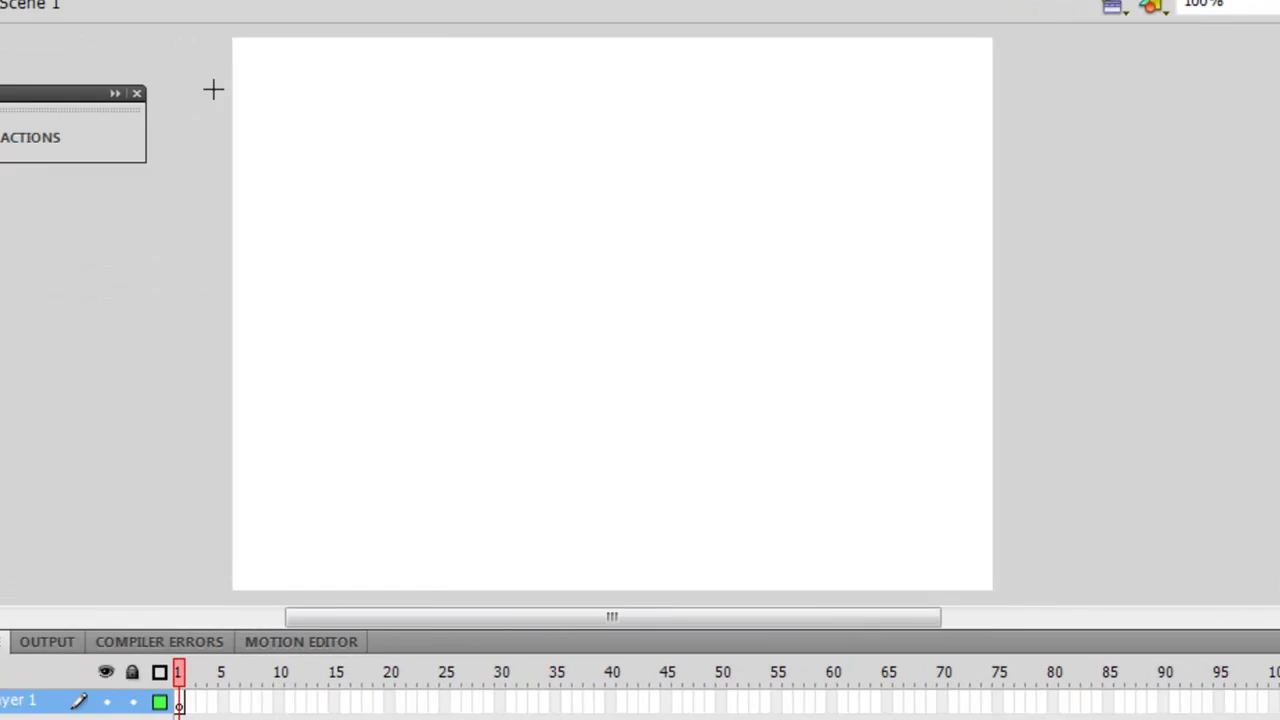
drag(311, 45, 389, 114)
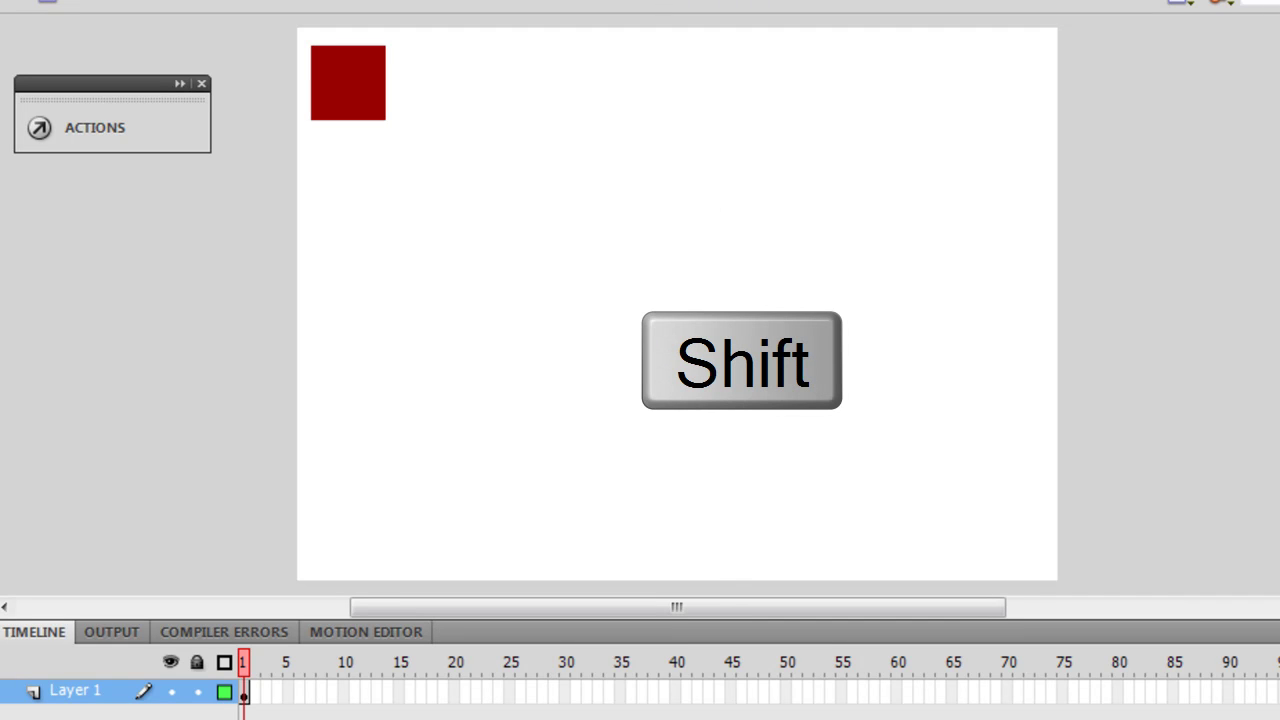
right_click(362, 88)
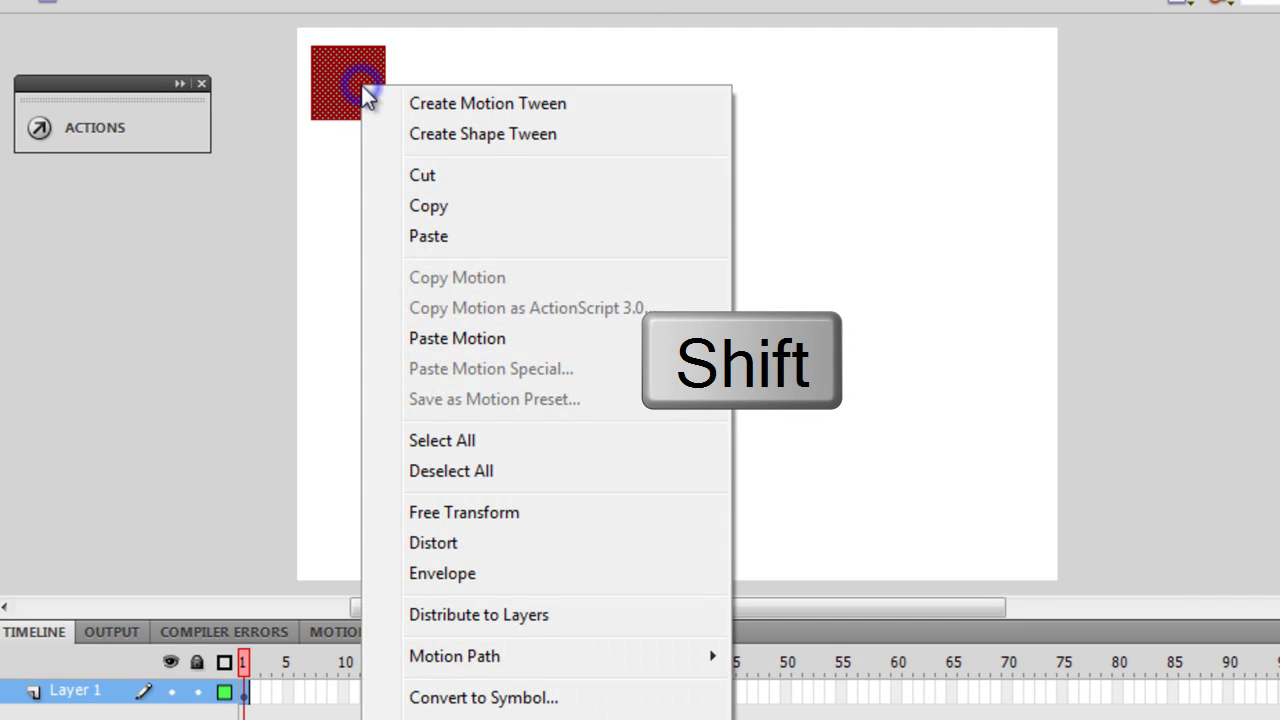
click(548, 698)
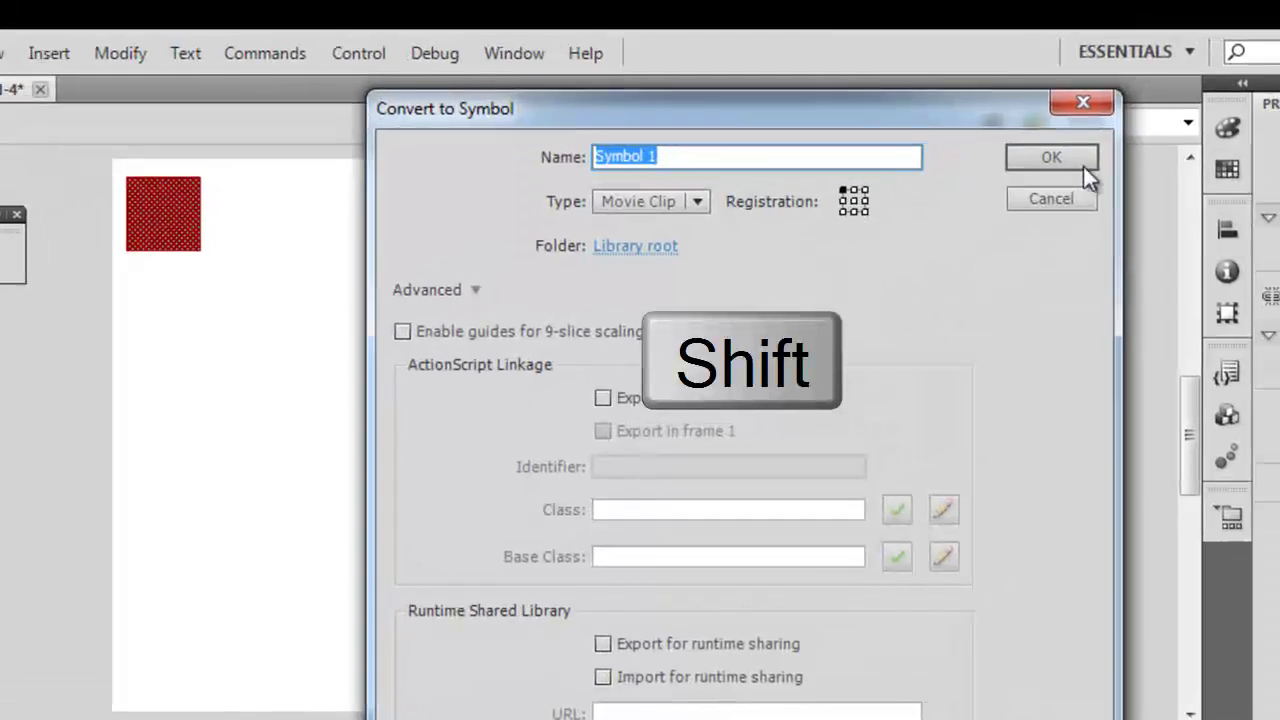
click(1080, 168)
Move the symbol to the stage's top-left corner and delete the leftover red outline
drag(158, 229, 146, 211)
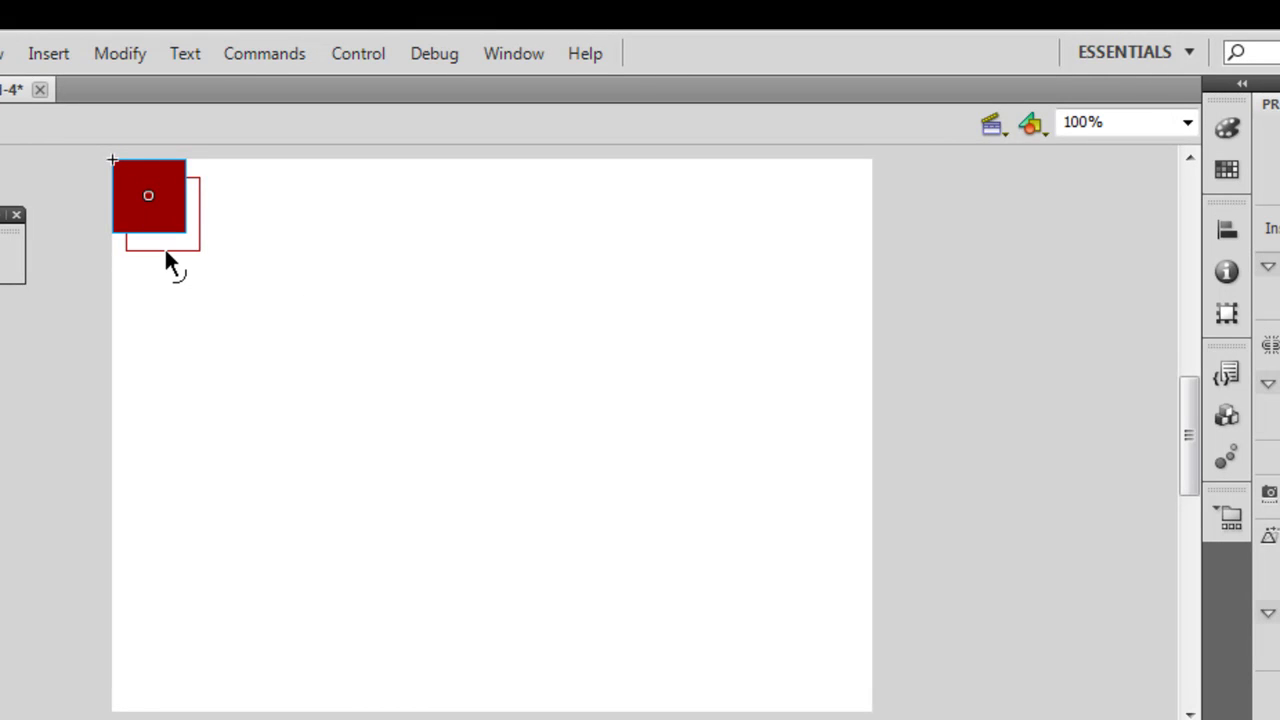
click(165, 249)
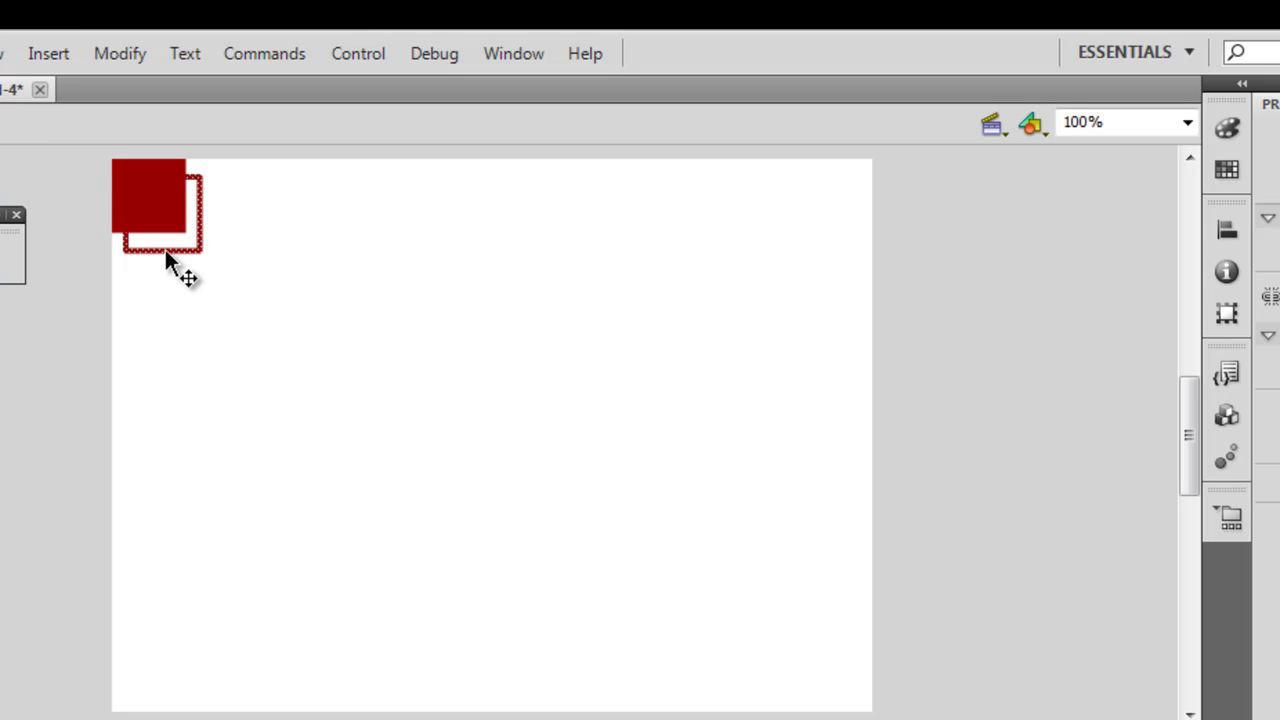
key(Delete)
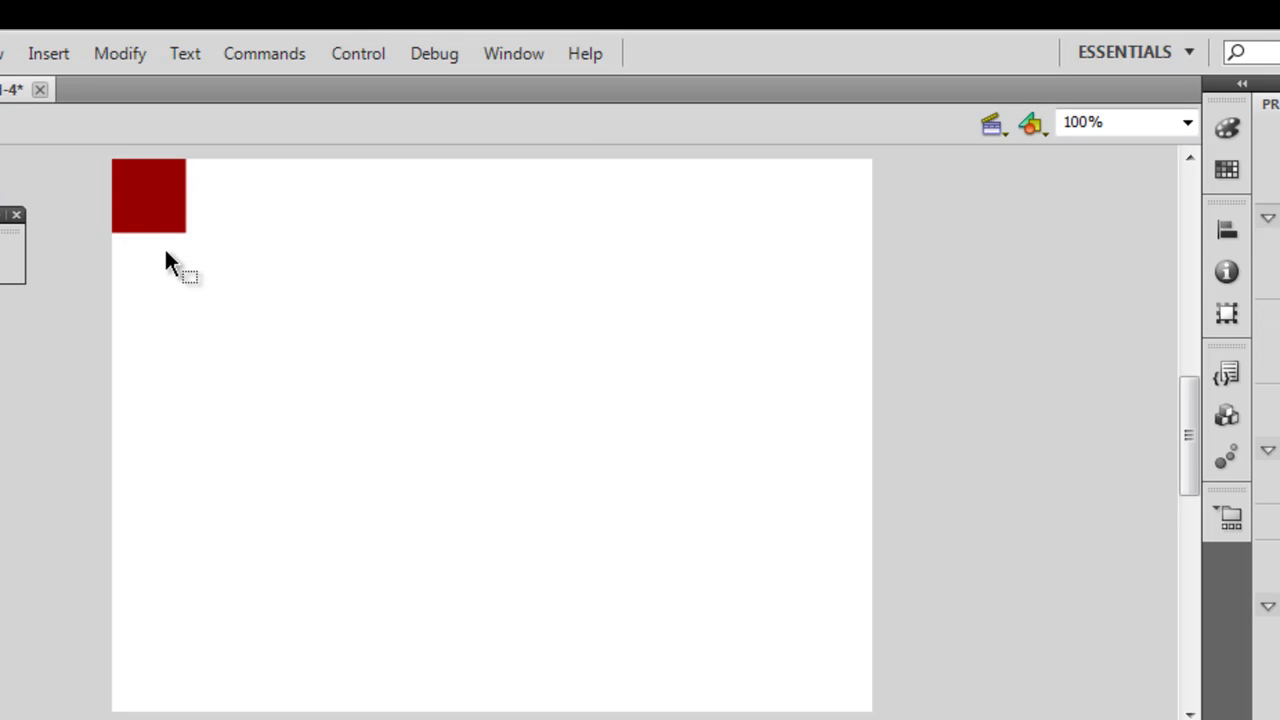
Select the square, then add Layer 1 keyframes at frames 24, 49, 73 and 96 with F6
click(172, 210)
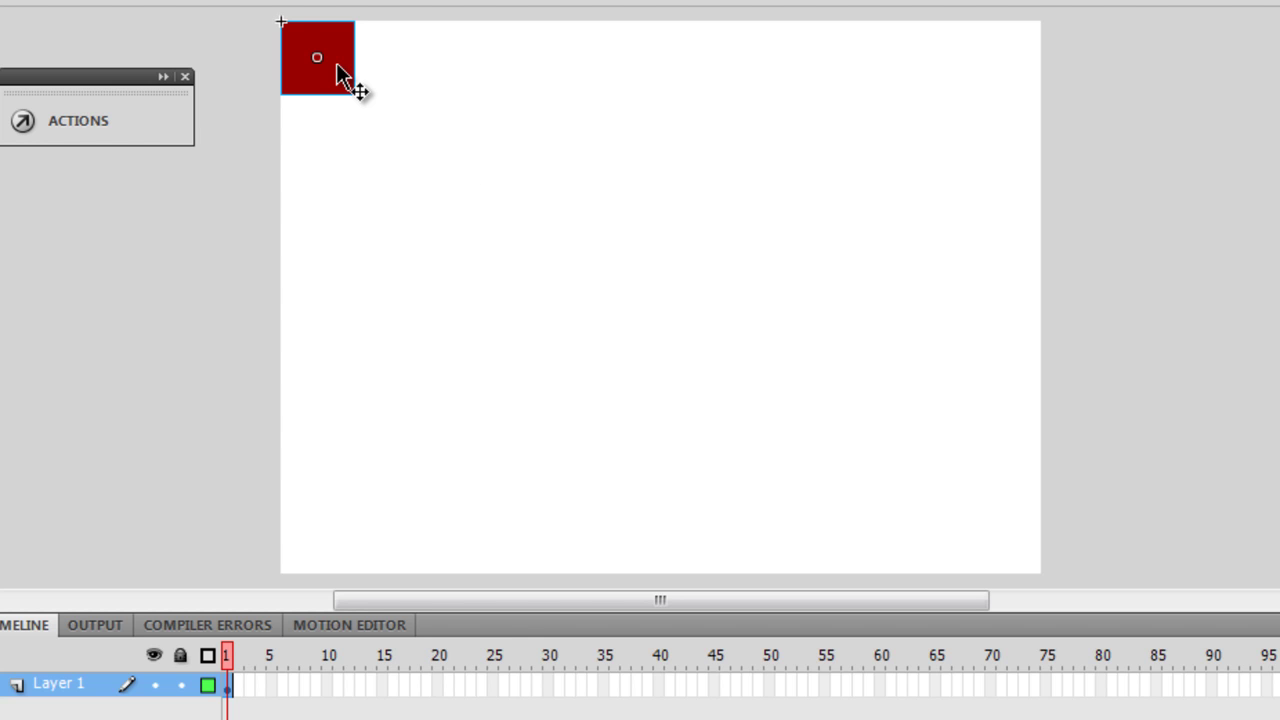
click(484, 688)
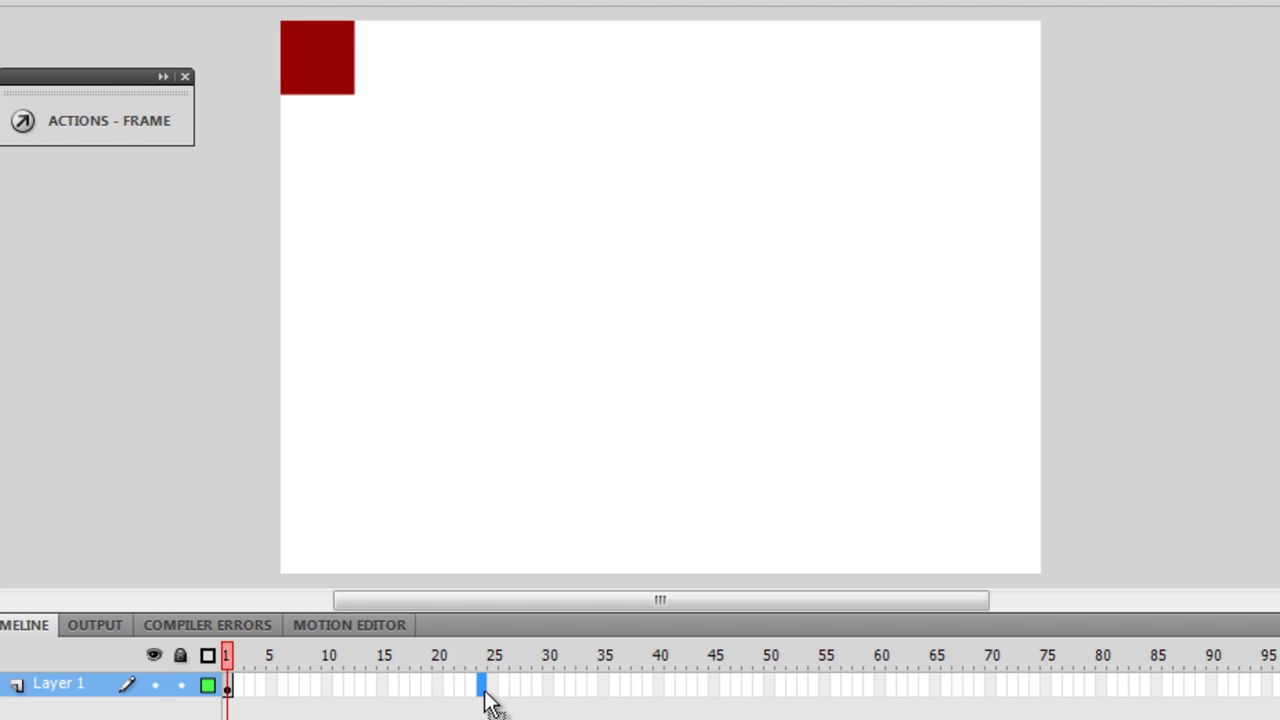
key(F6)
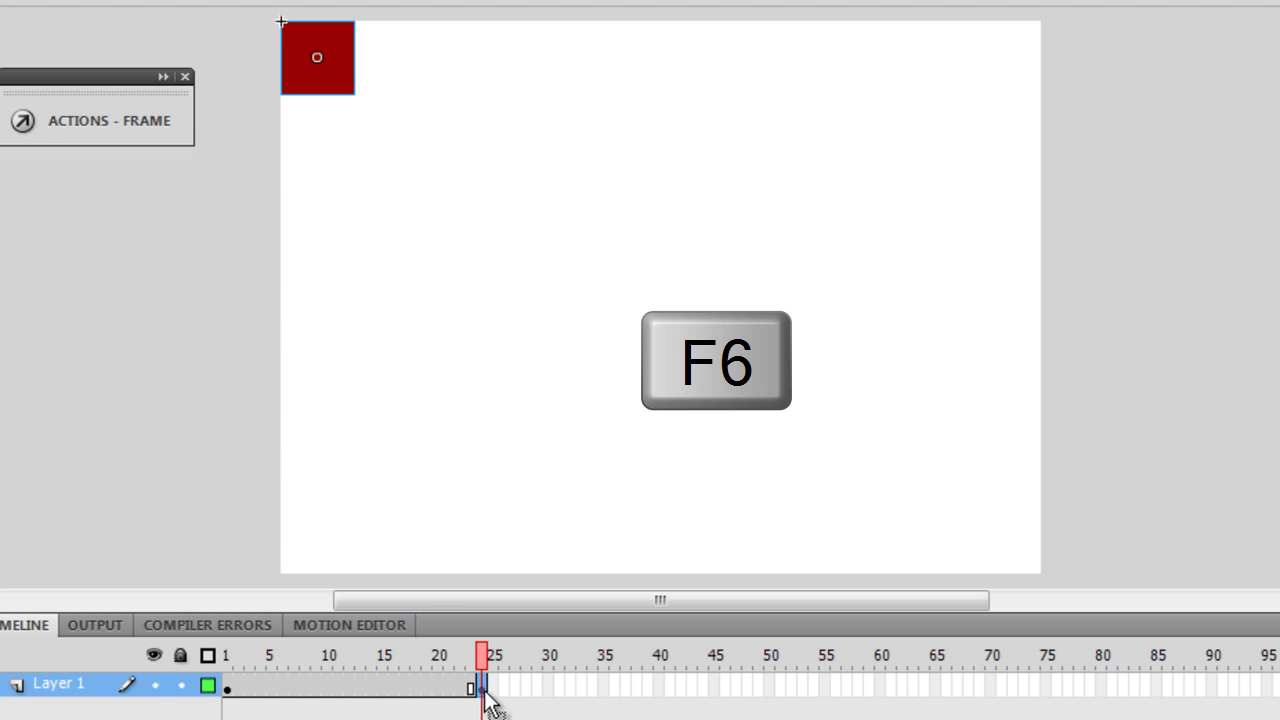
click(758, 688)
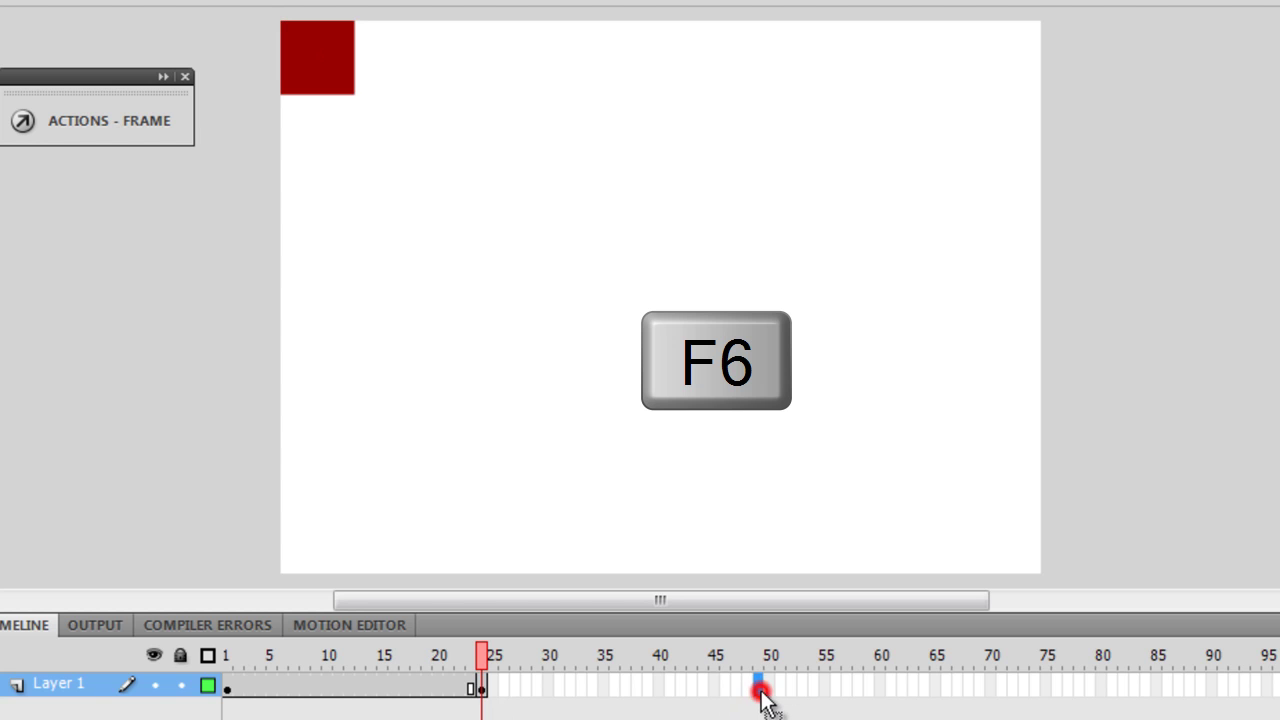
key(F6)
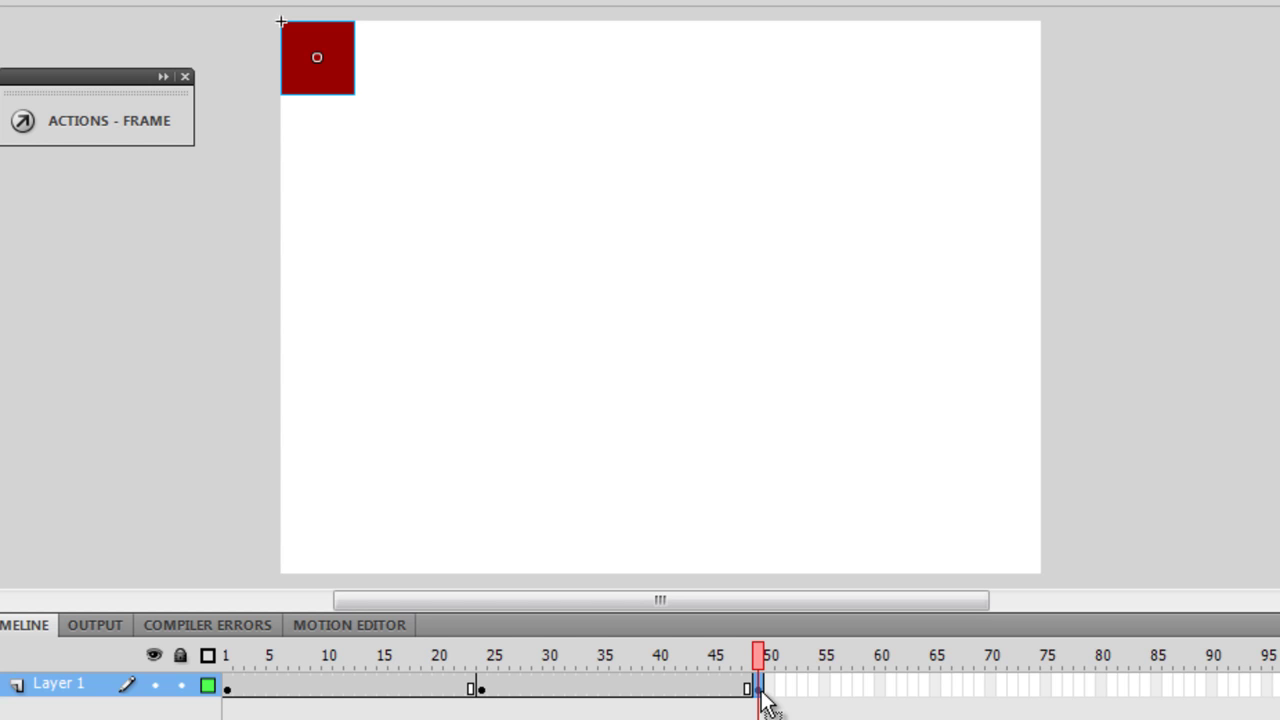
click(1012, 688)
key(F6)
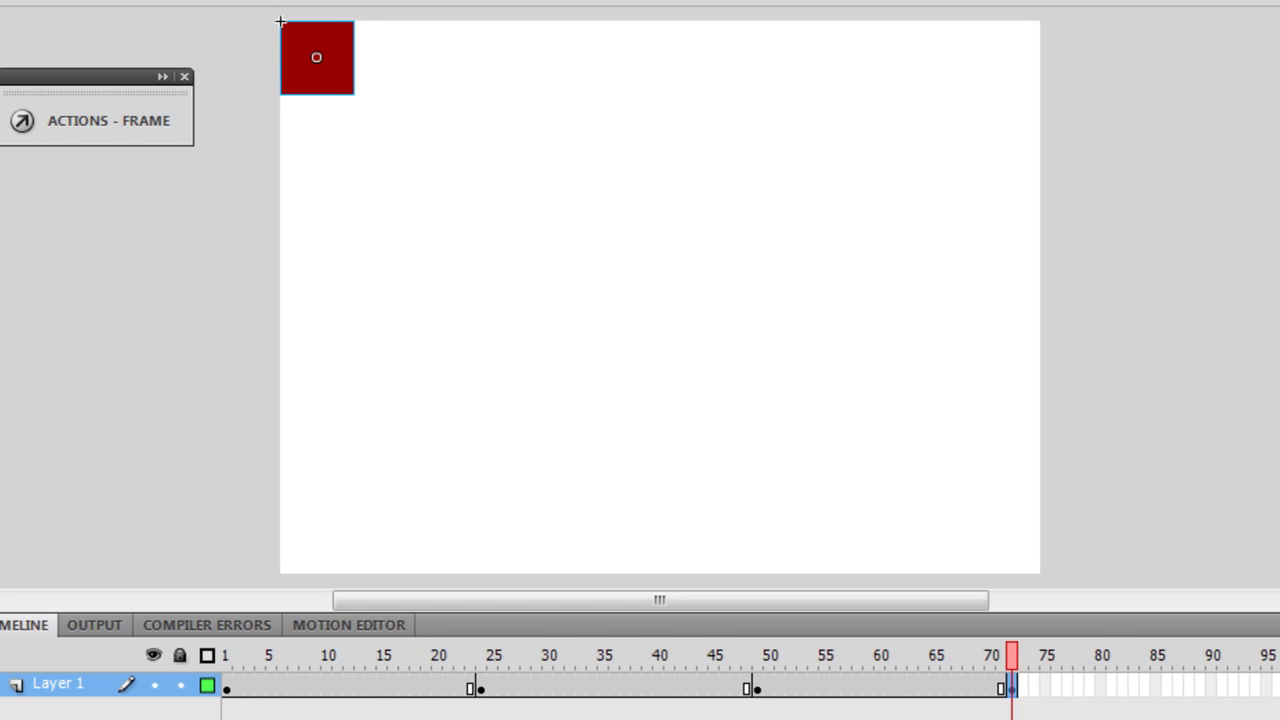
click(1212, 688)
key(F6)
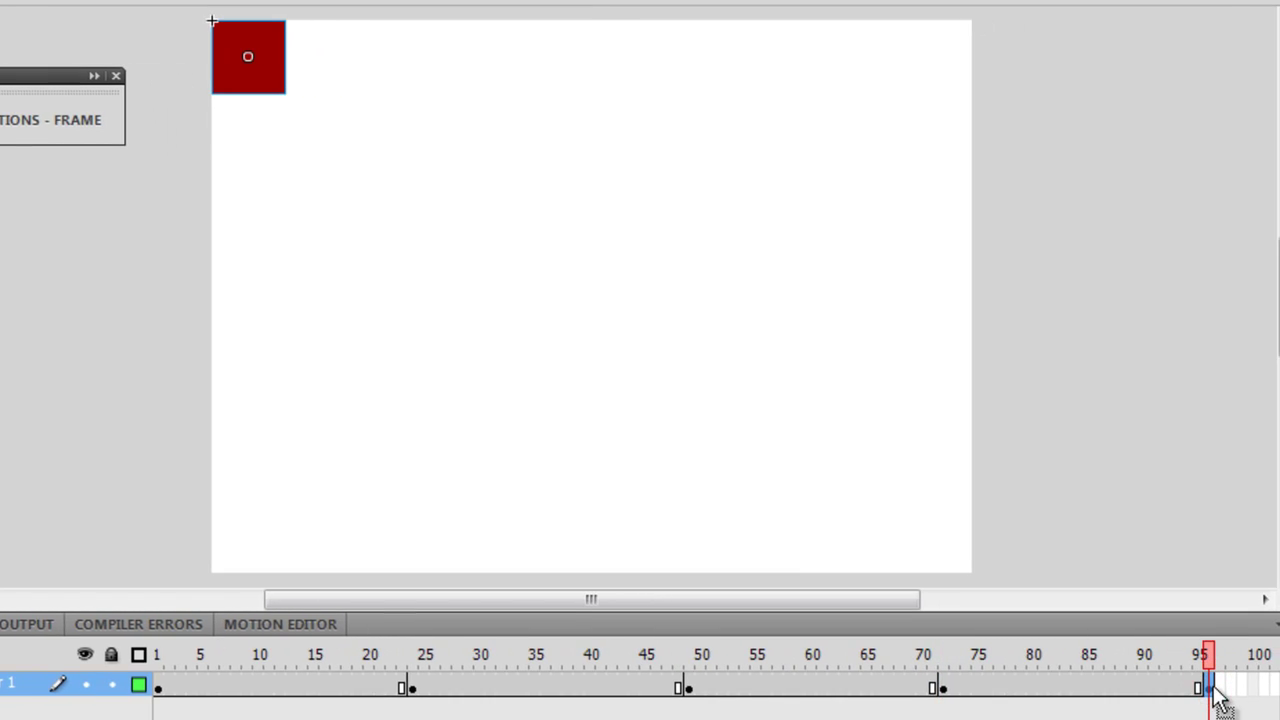
Reposition the square per keyframe: frame 24 bottom-left, 49 bottom-right, 73 top-right
drag(1194, 648, 400, 620)
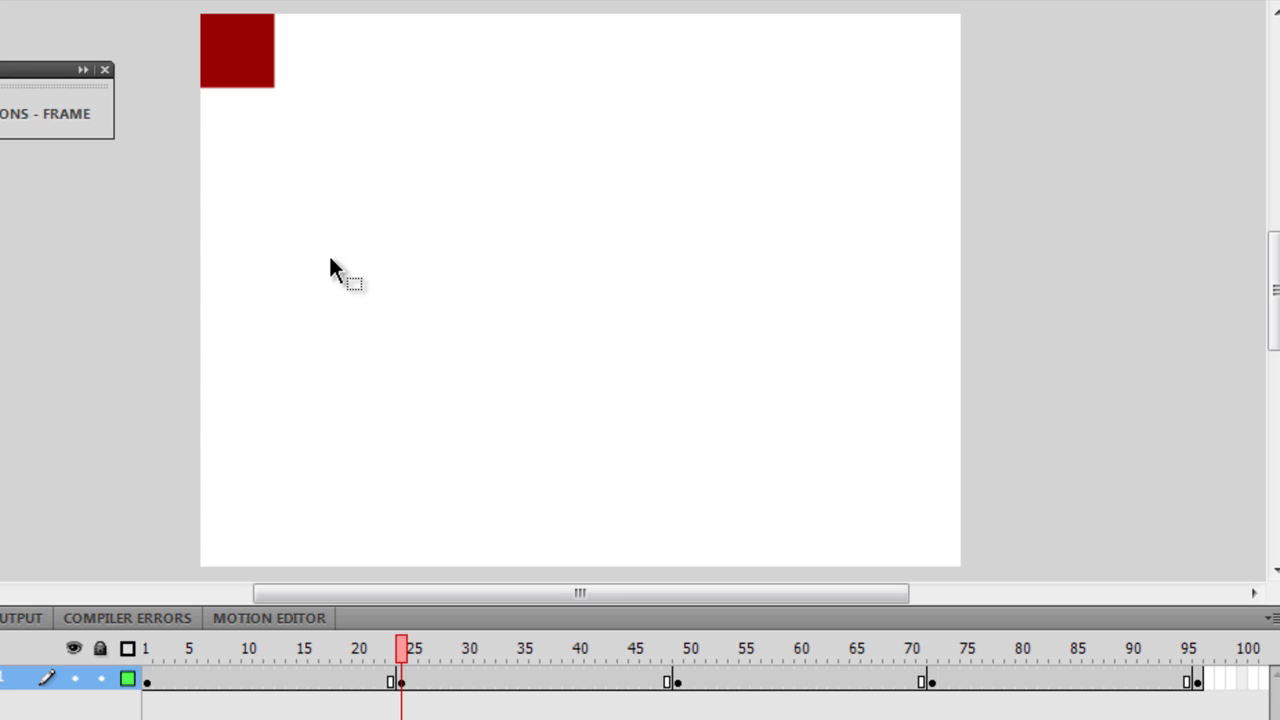
drag(234, 56, 238, 535)
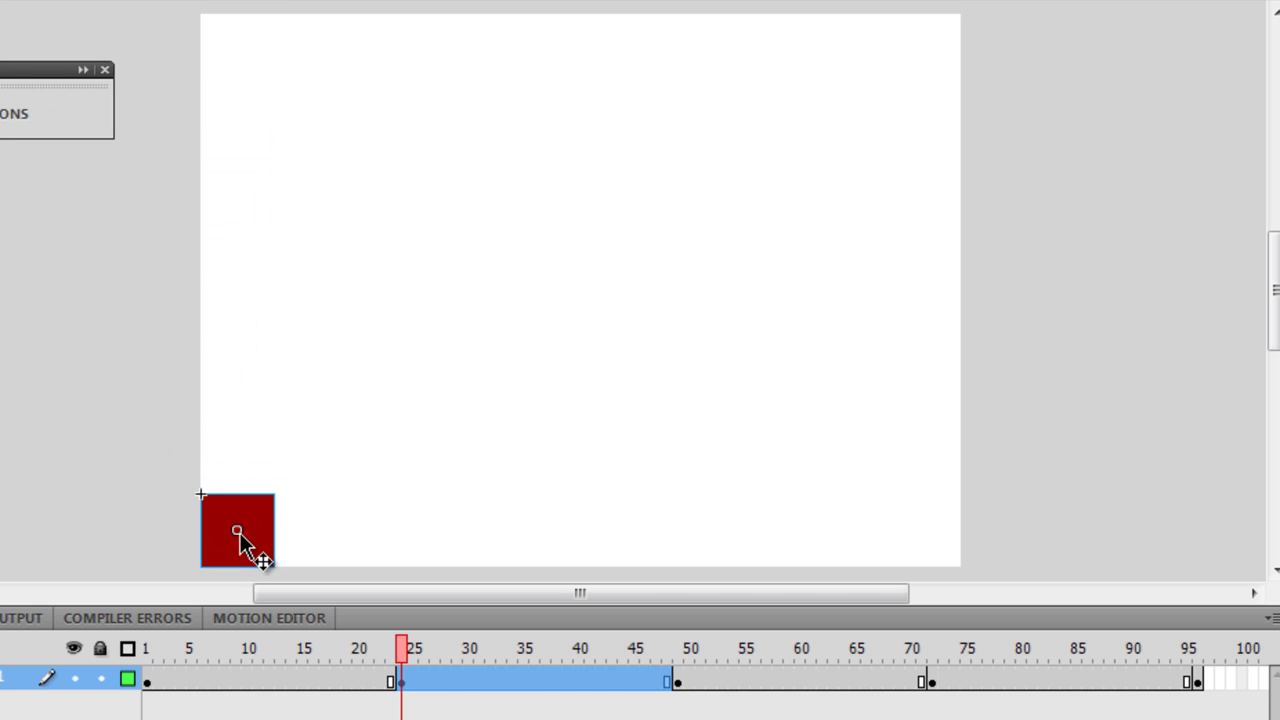
drag(420, 648, 679, 640)
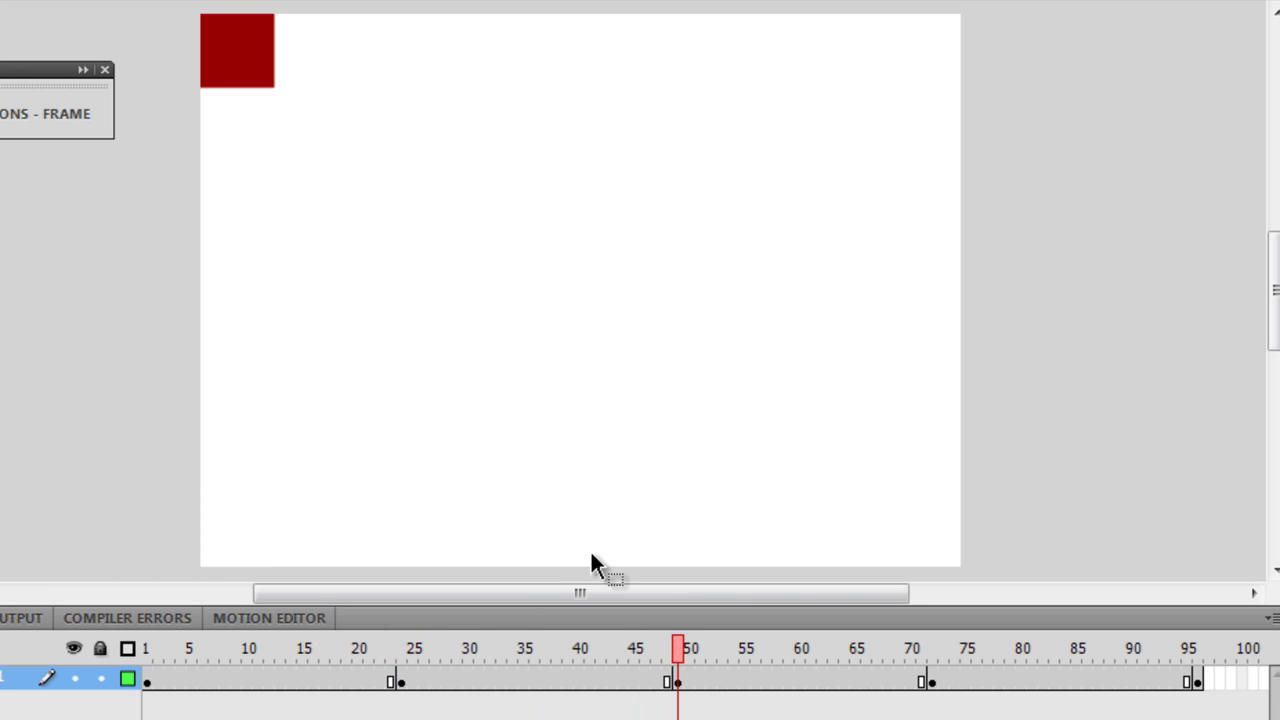
drag(257, 77, 929, 527)
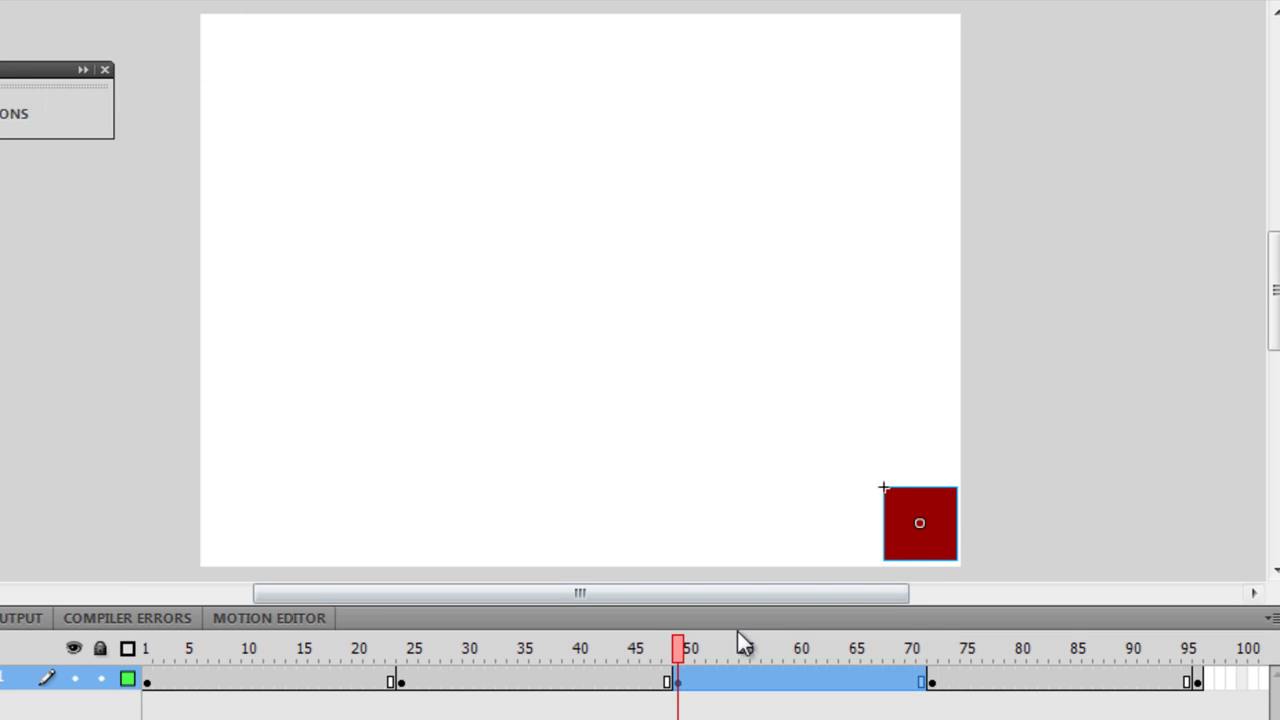
drag(679, 651, 931, 646)
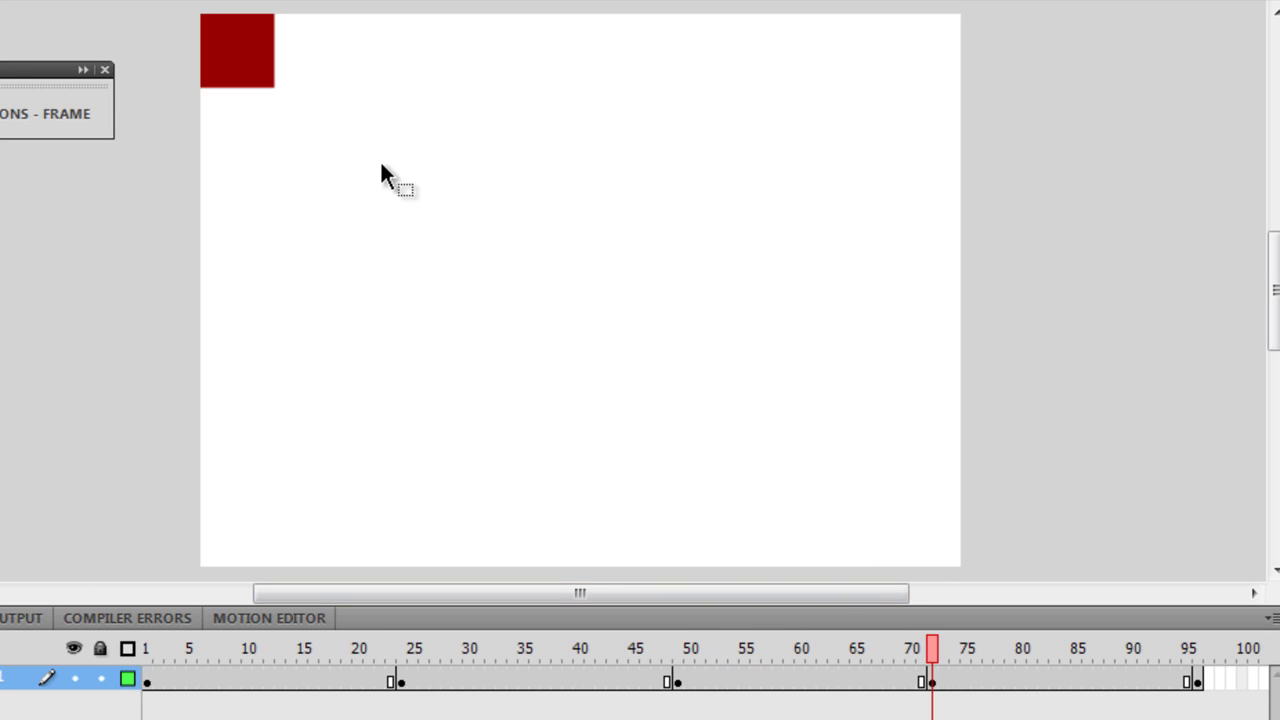
drag(258, 62, 944, 56)
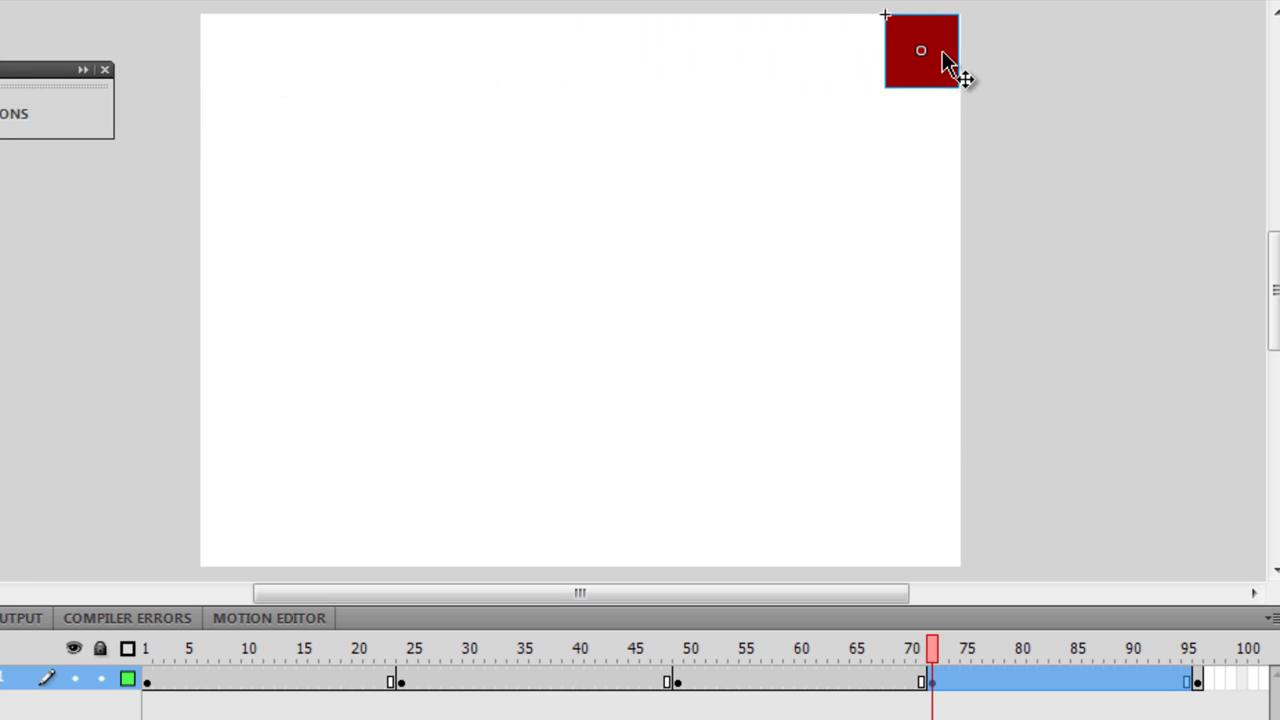
drag(931, 640, 1208, 640)
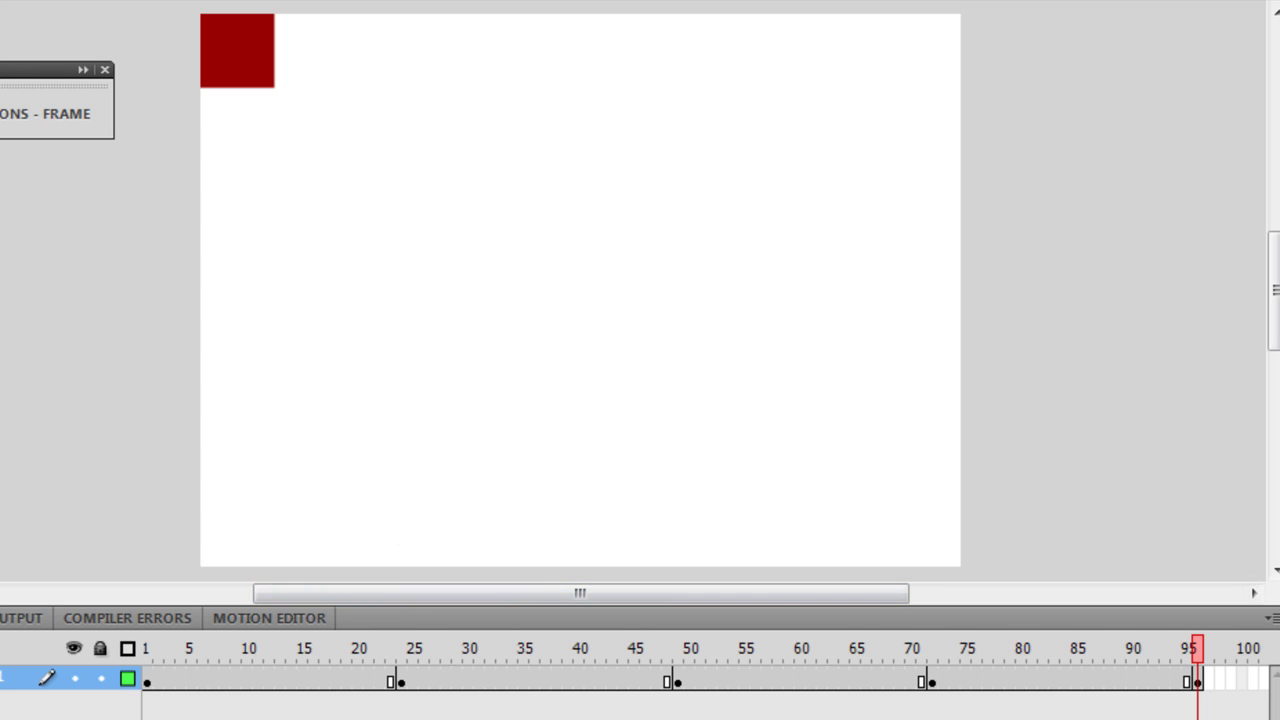
Create classic tweens on all four spans: frames 1–24, 25–48, 48–72 and 72–96
right_click(268, 681)
click(428, 18)
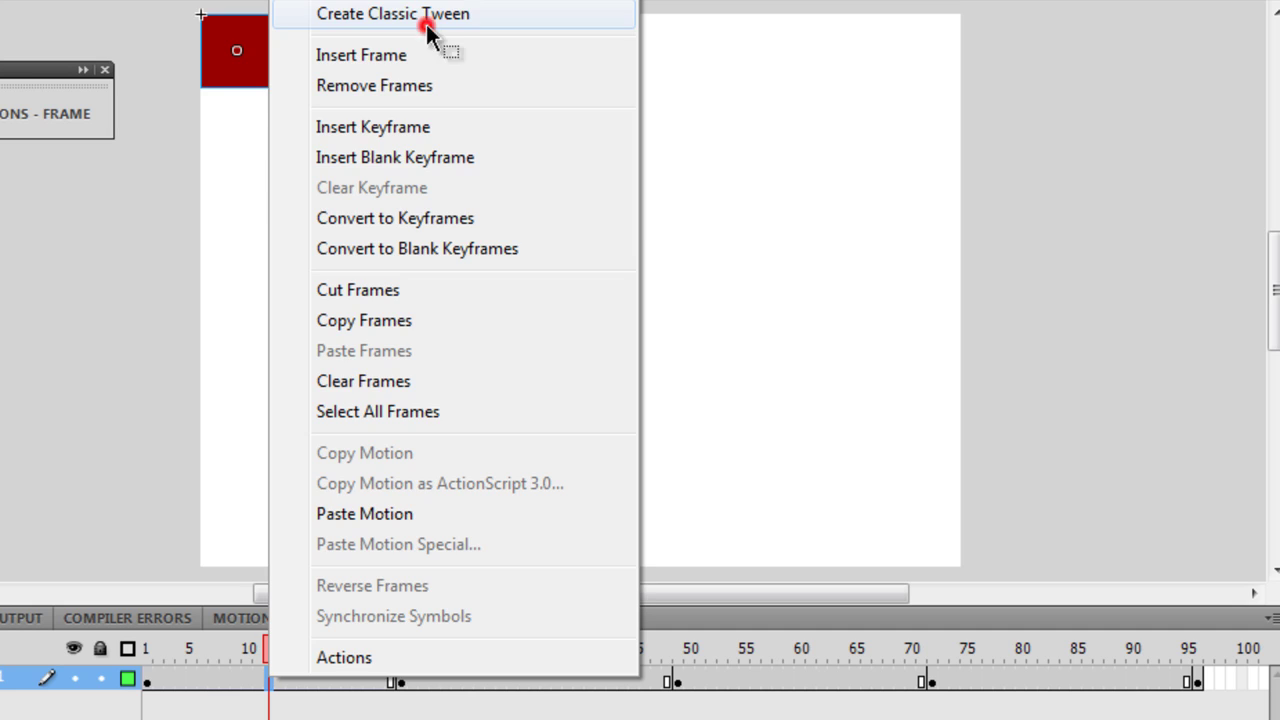
right_click(549, 684)
click(655, 12)
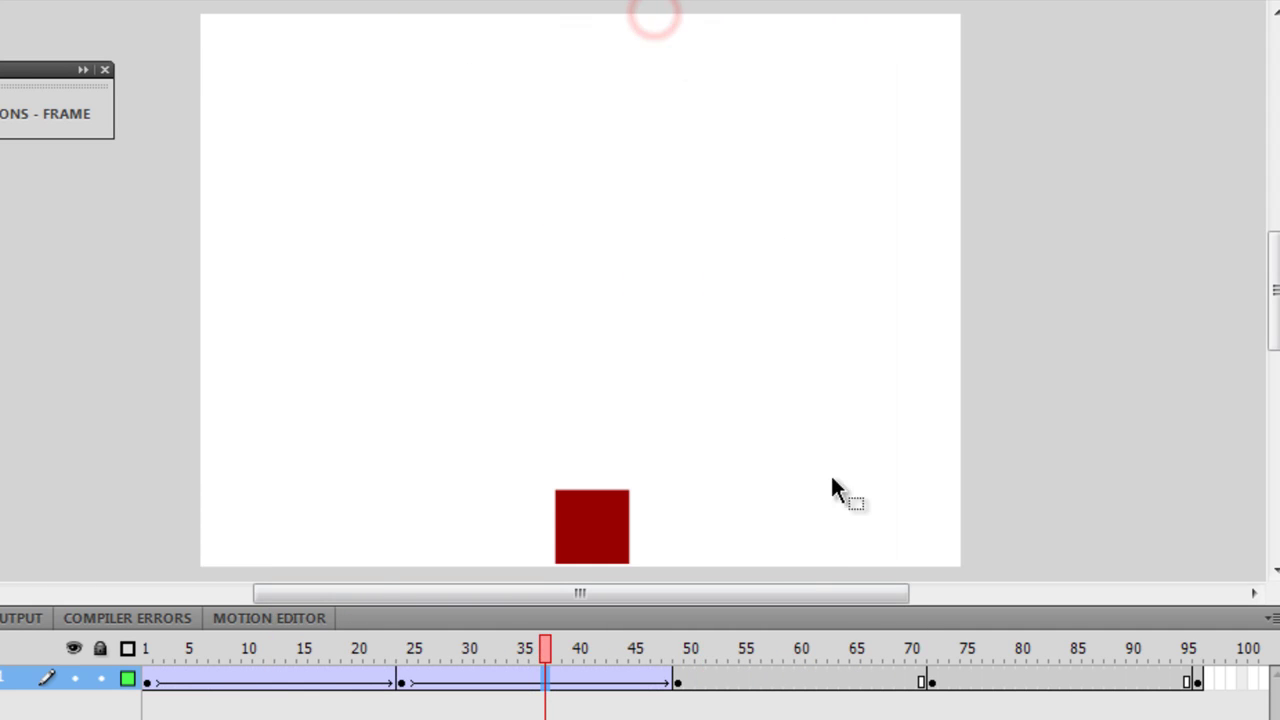
right_click(813, 686)
click(914, 4)
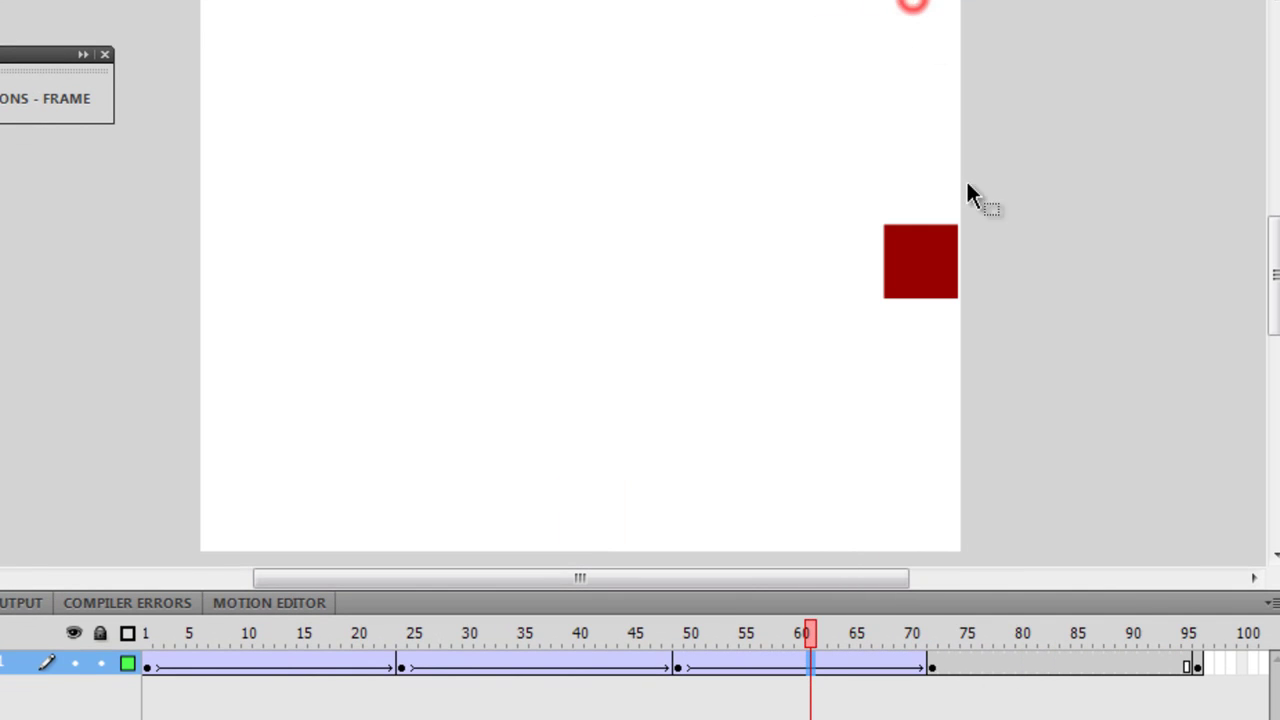
right_click(1084, 665)
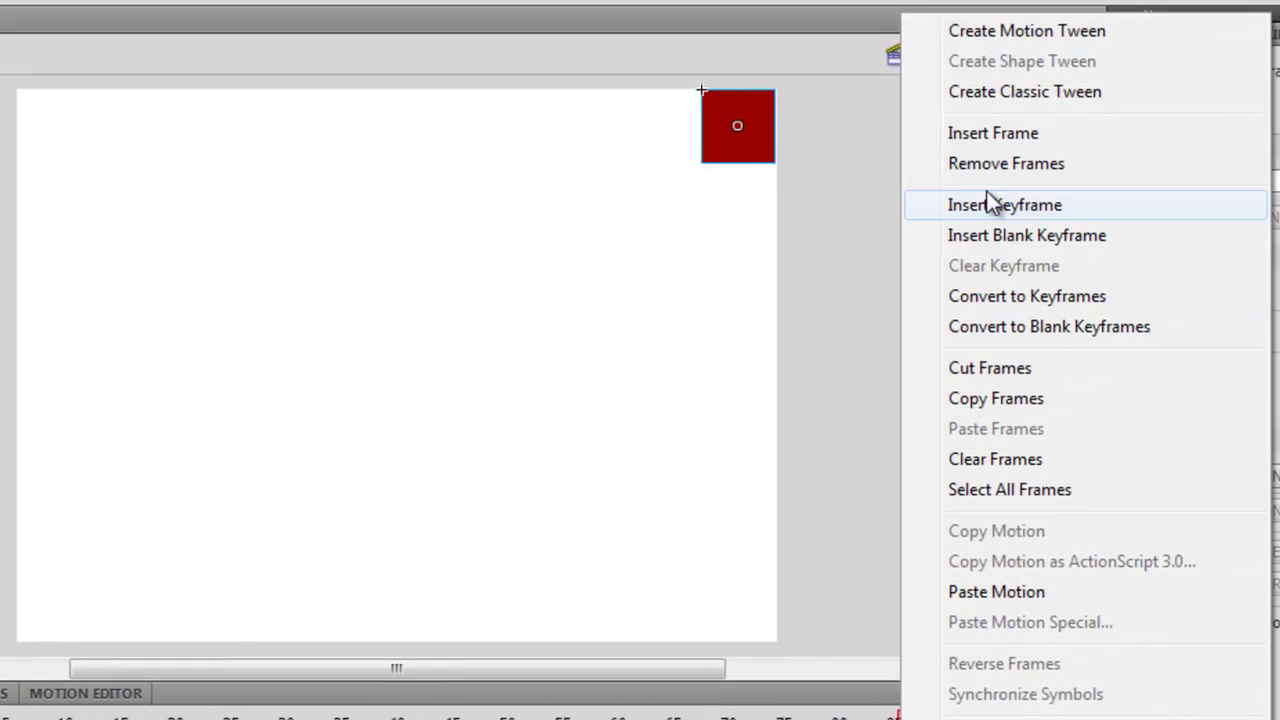
click(912, 92)
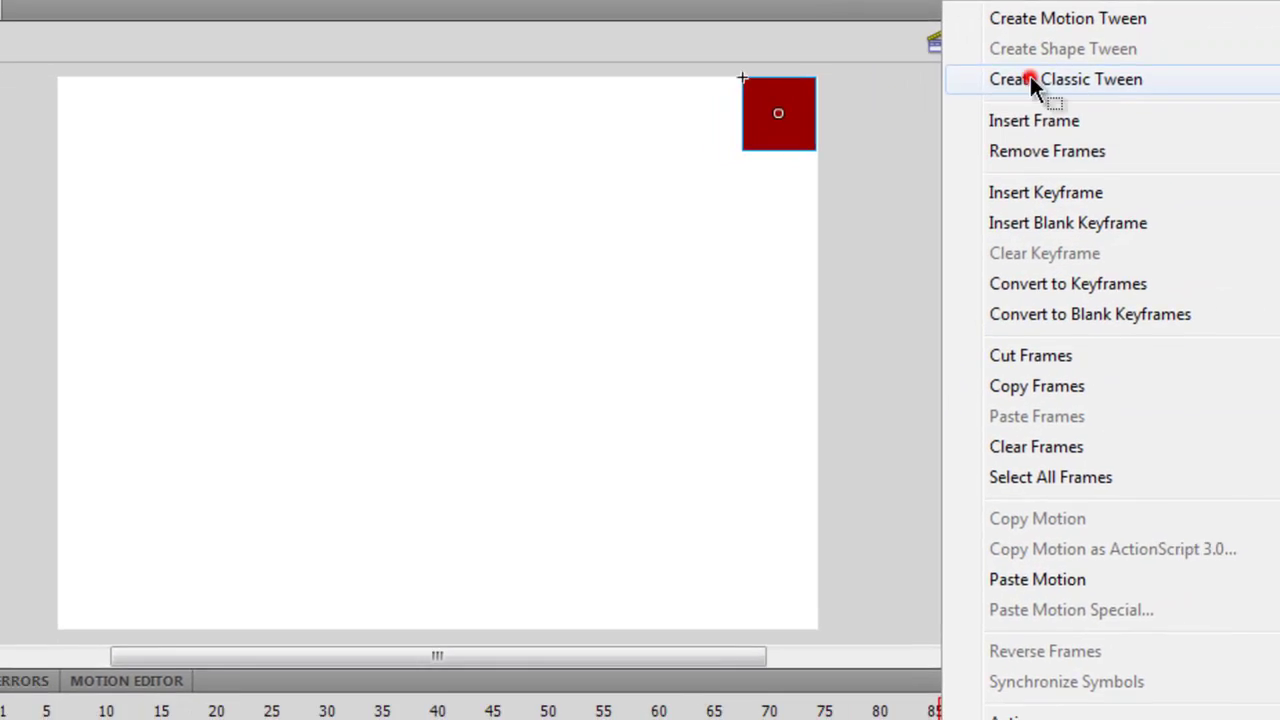
Test the classic-tweened movie, close the player, and select the first tween span
key(ctrl+Return)
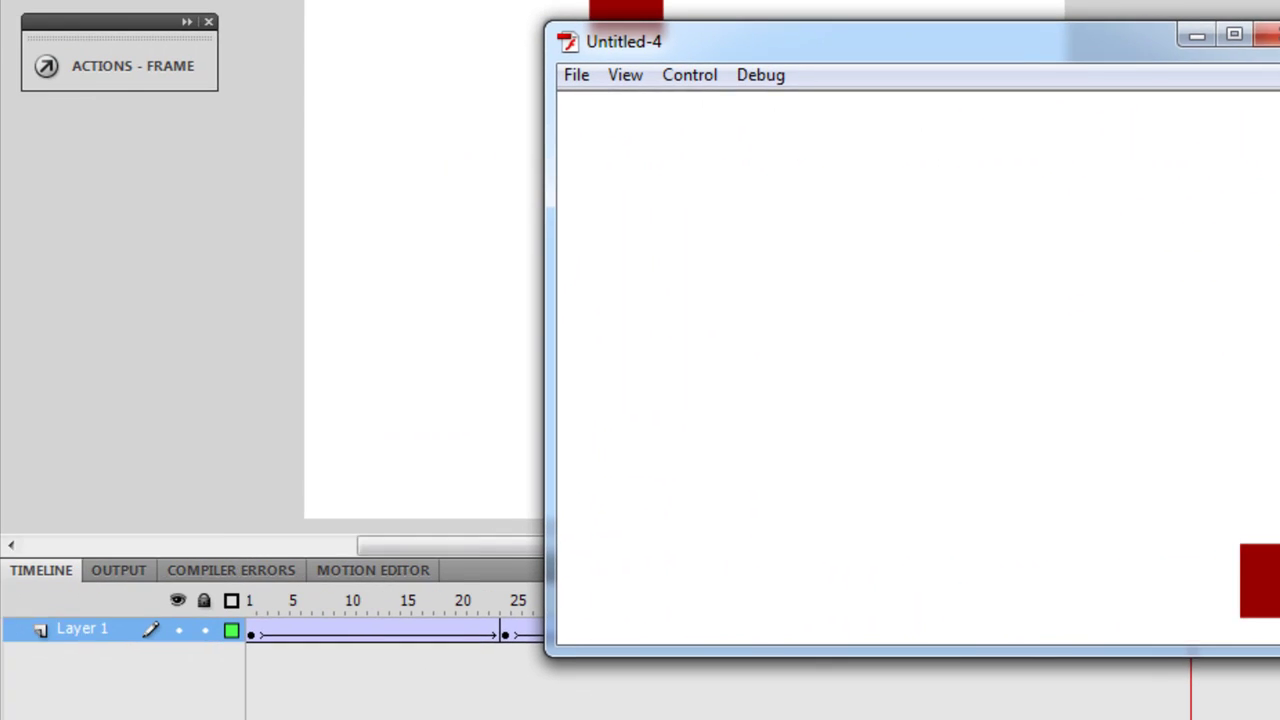
click(1266, 34)
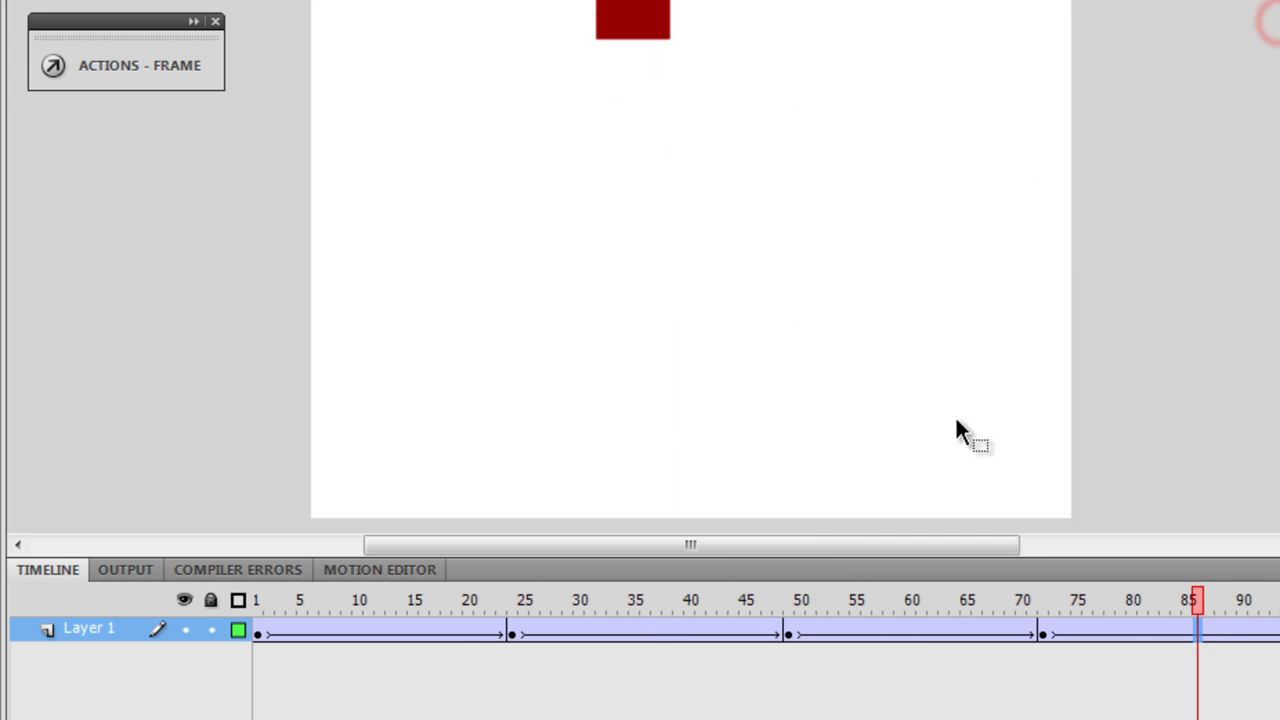
click(371, 633)
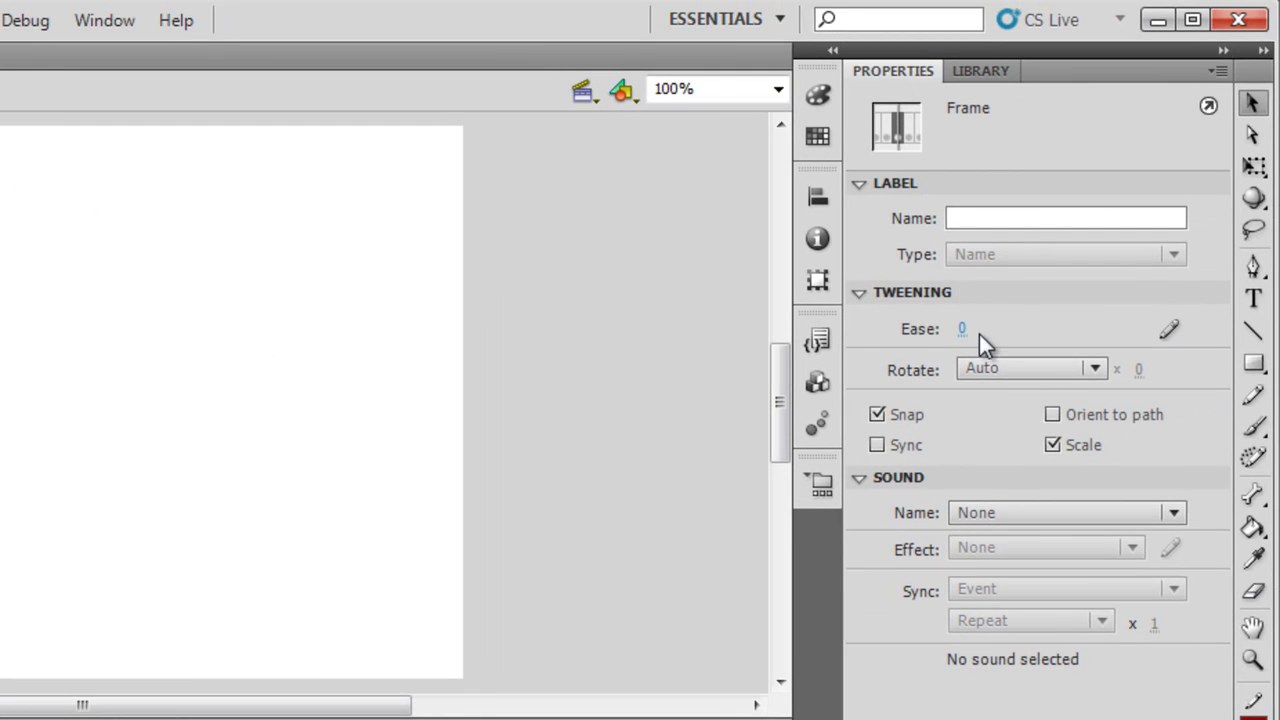
Set the first three tweens' eases to 100, -100 and 100
drag(966, 333, 1117, 309)
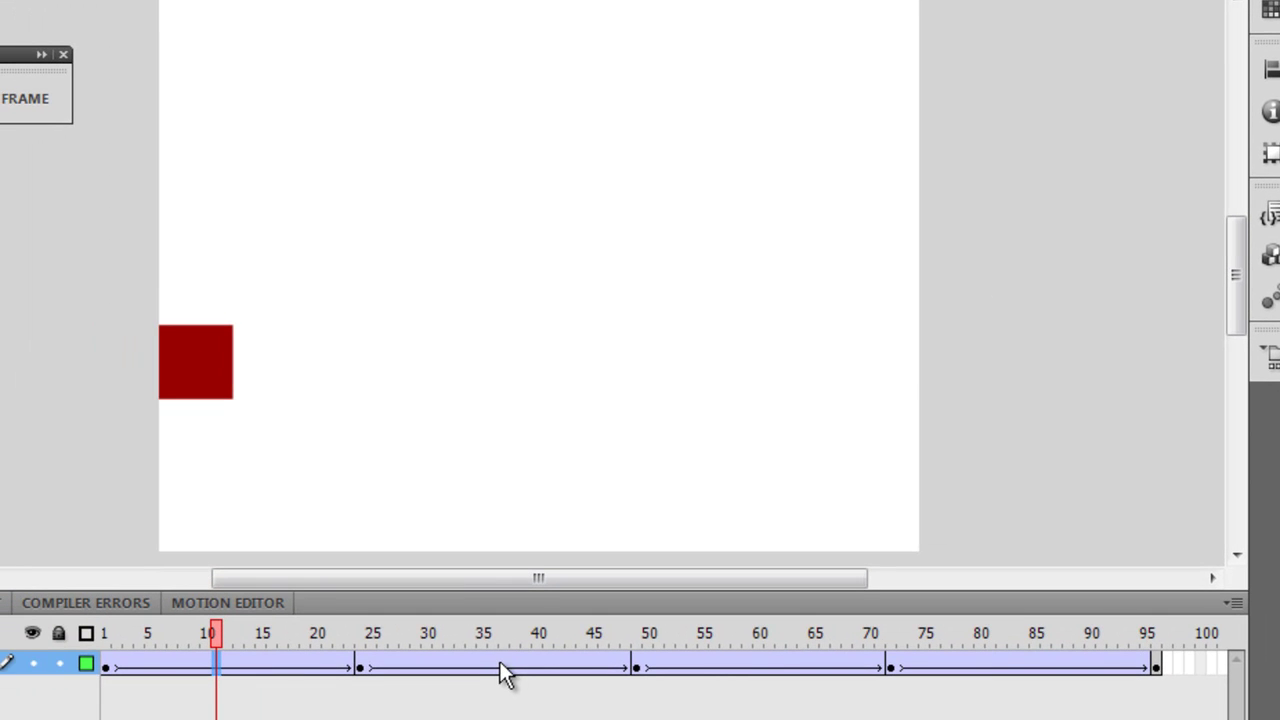
click(500, 661)
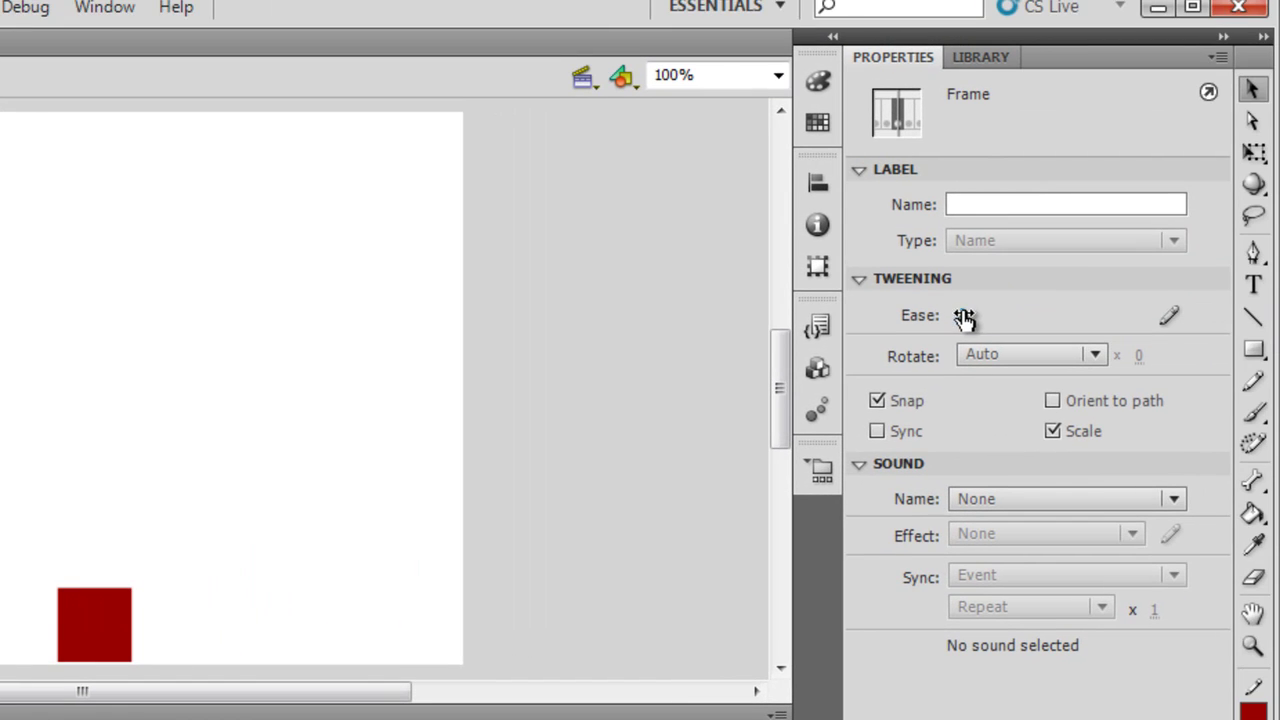
drag(963, 317, 766, 324)
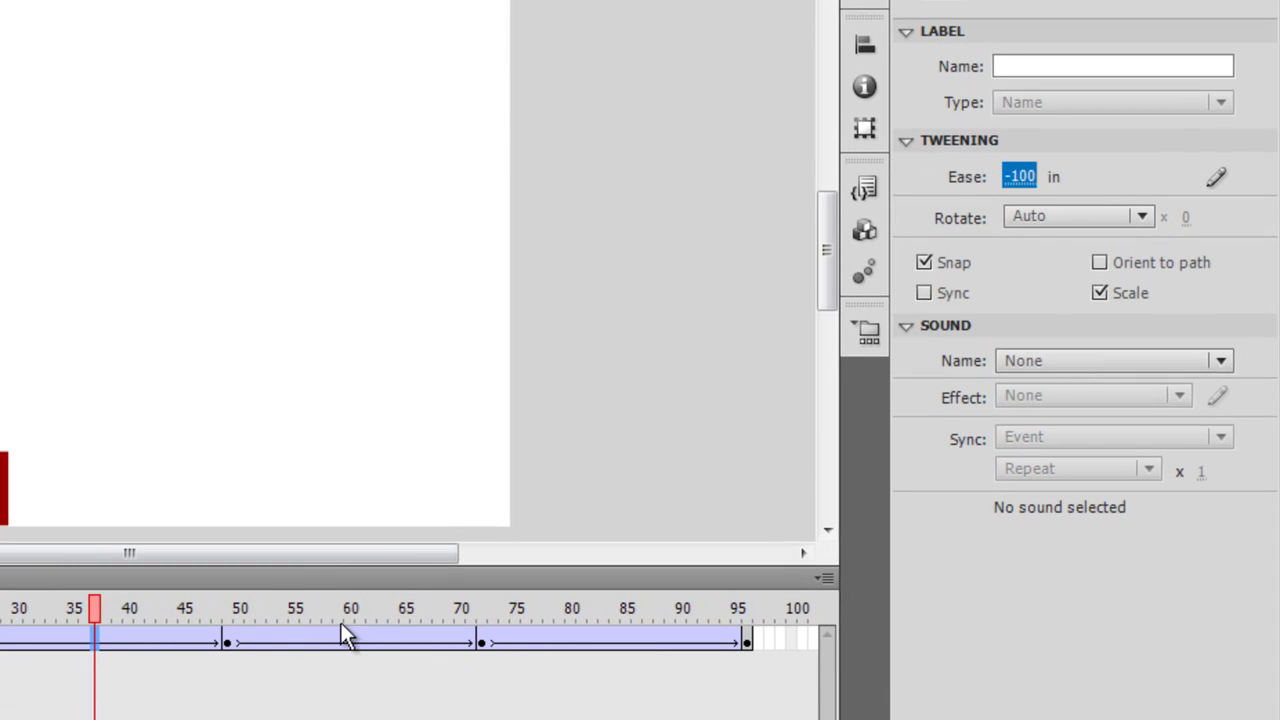
click(341, 641)
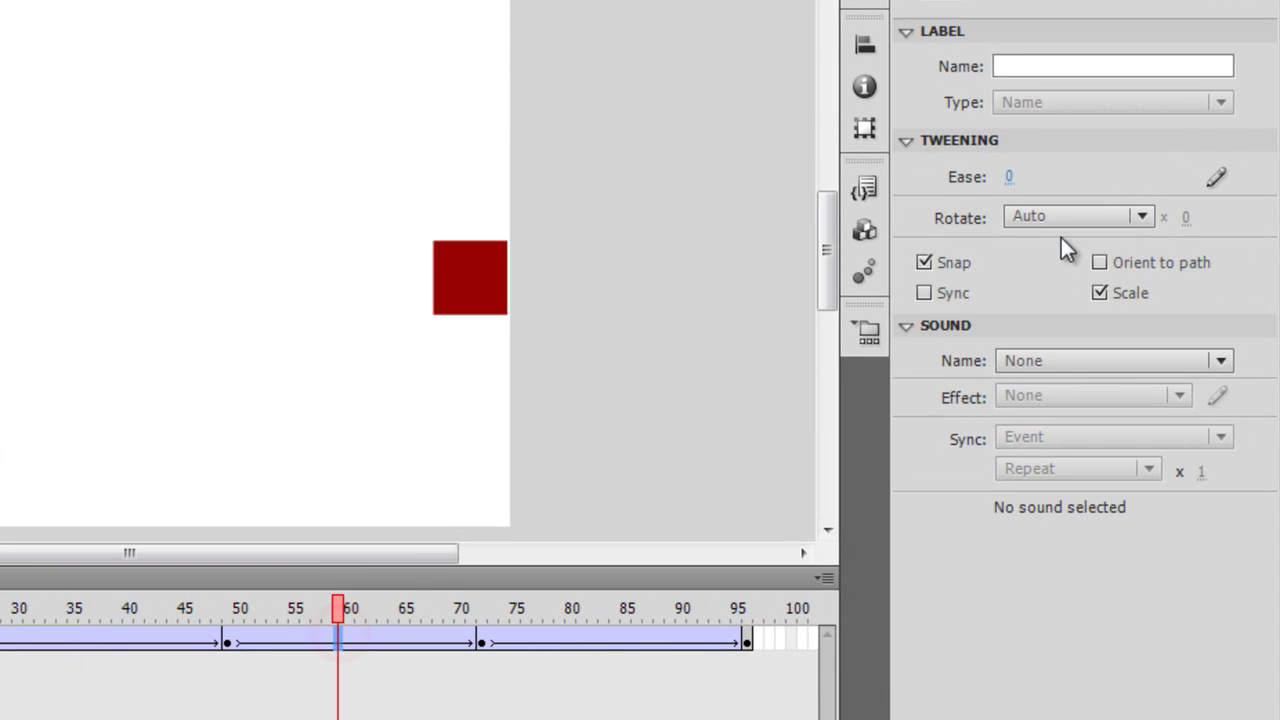
text(100)
key(Return)
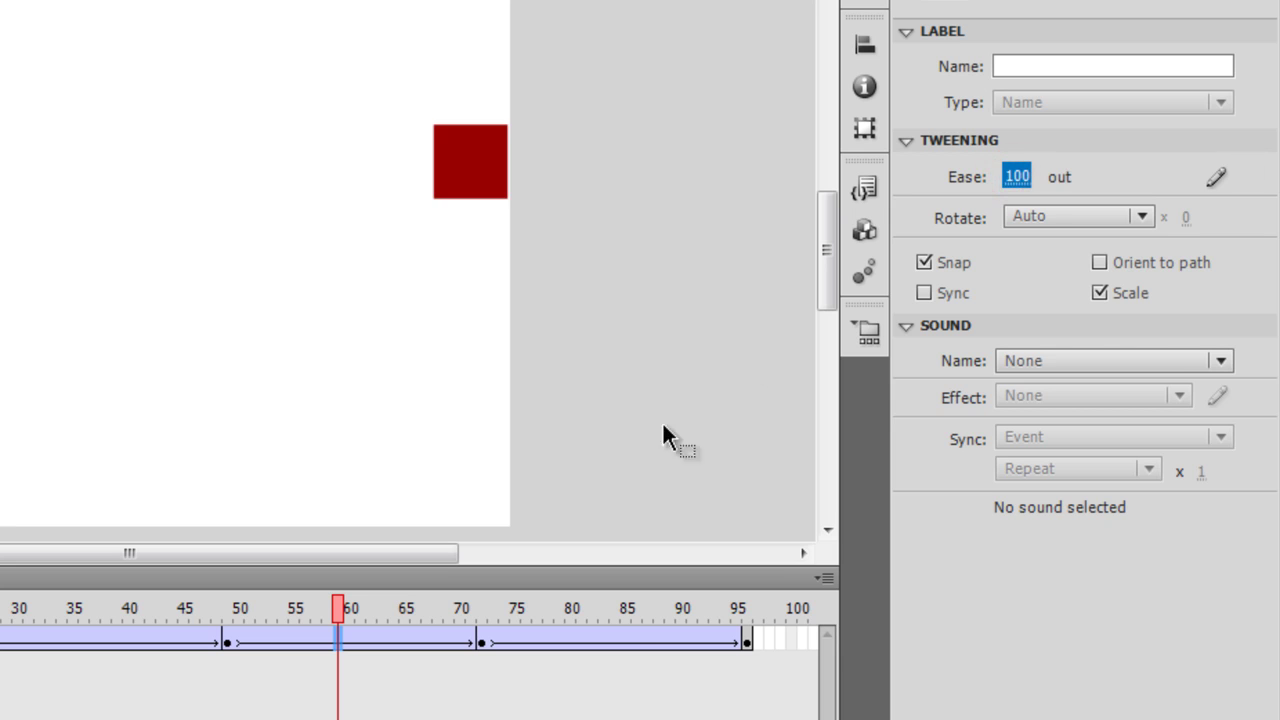
Give the fourth tween, at frame 84, an ease of -100 and test the movie
click(616, 629)
click(1009, 177)
drag(1009, 177, 709, 183)
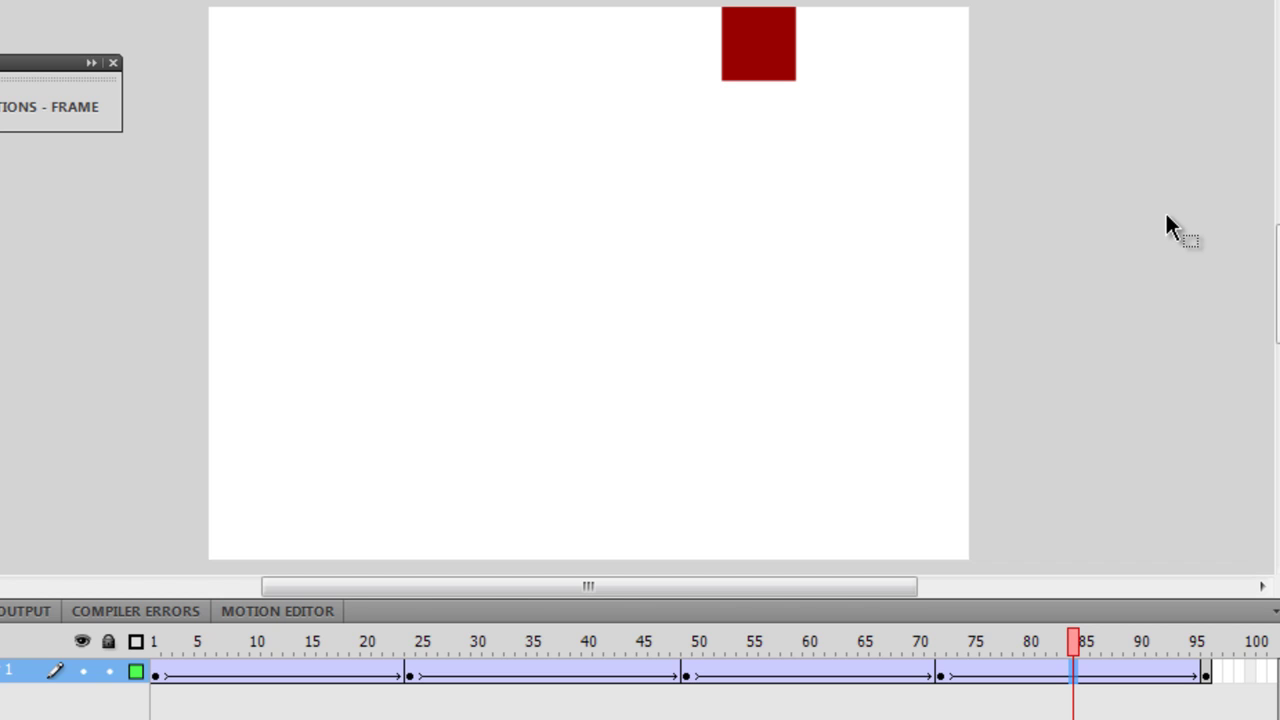
key(ctrl+Return)
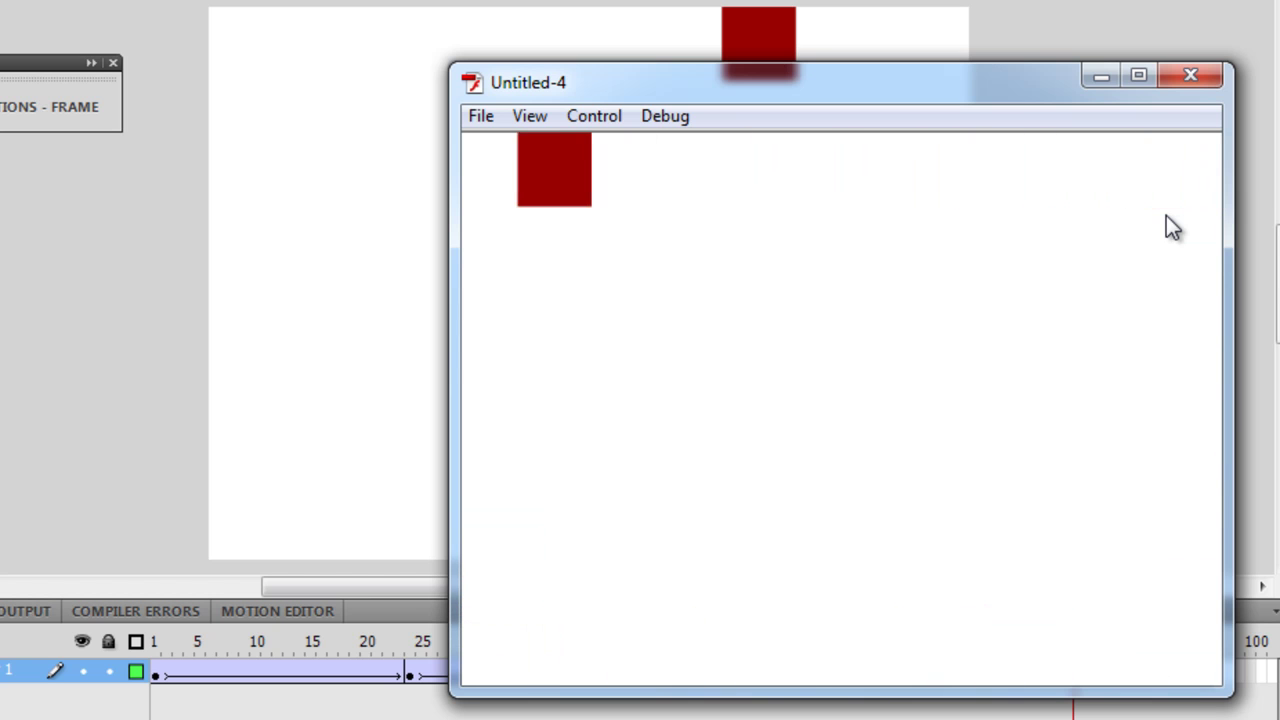
click(1190, 80)
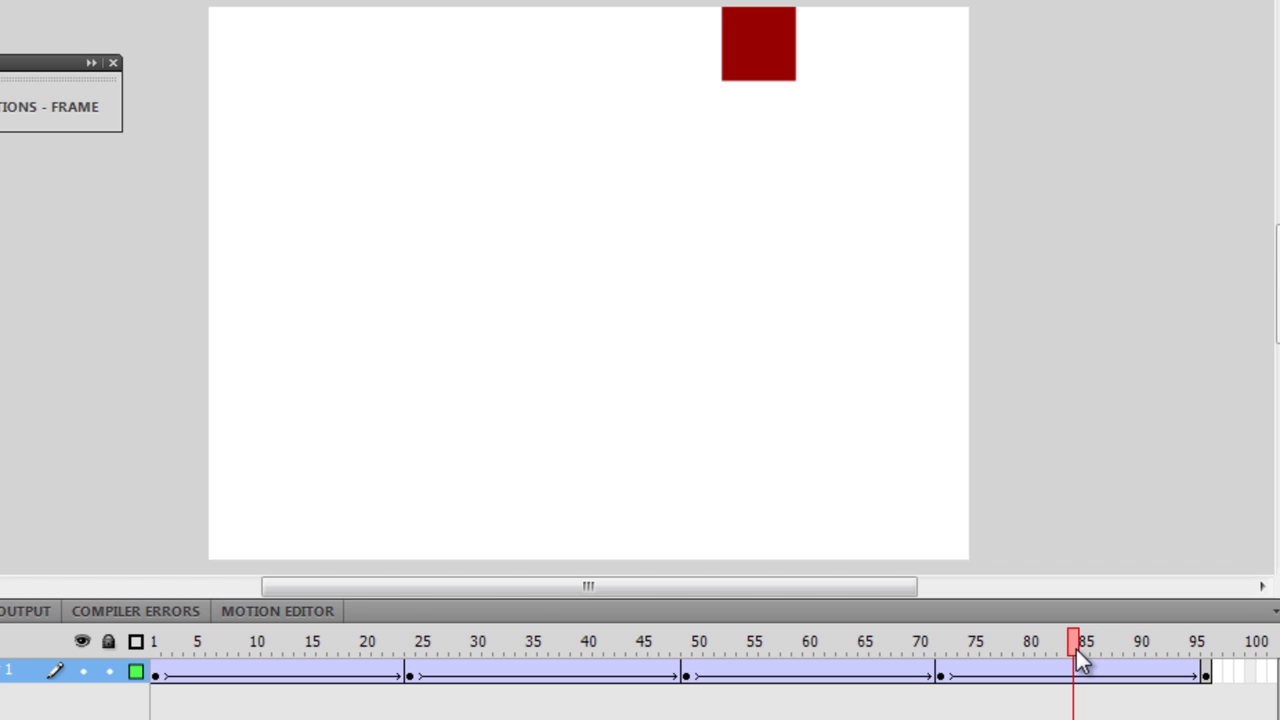
Give the frame-84 tween a custom ease curve with points at about 82%, 15% and 92%
click(1078, 674)
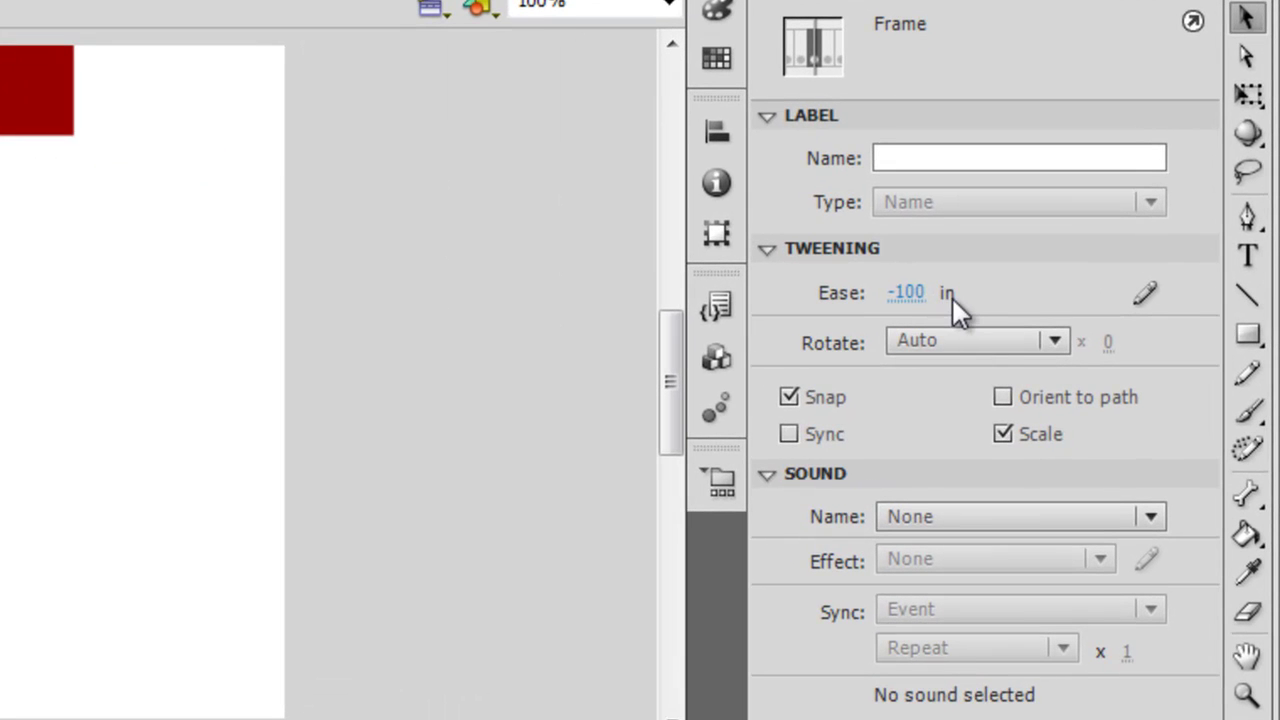
click(1148, 290)
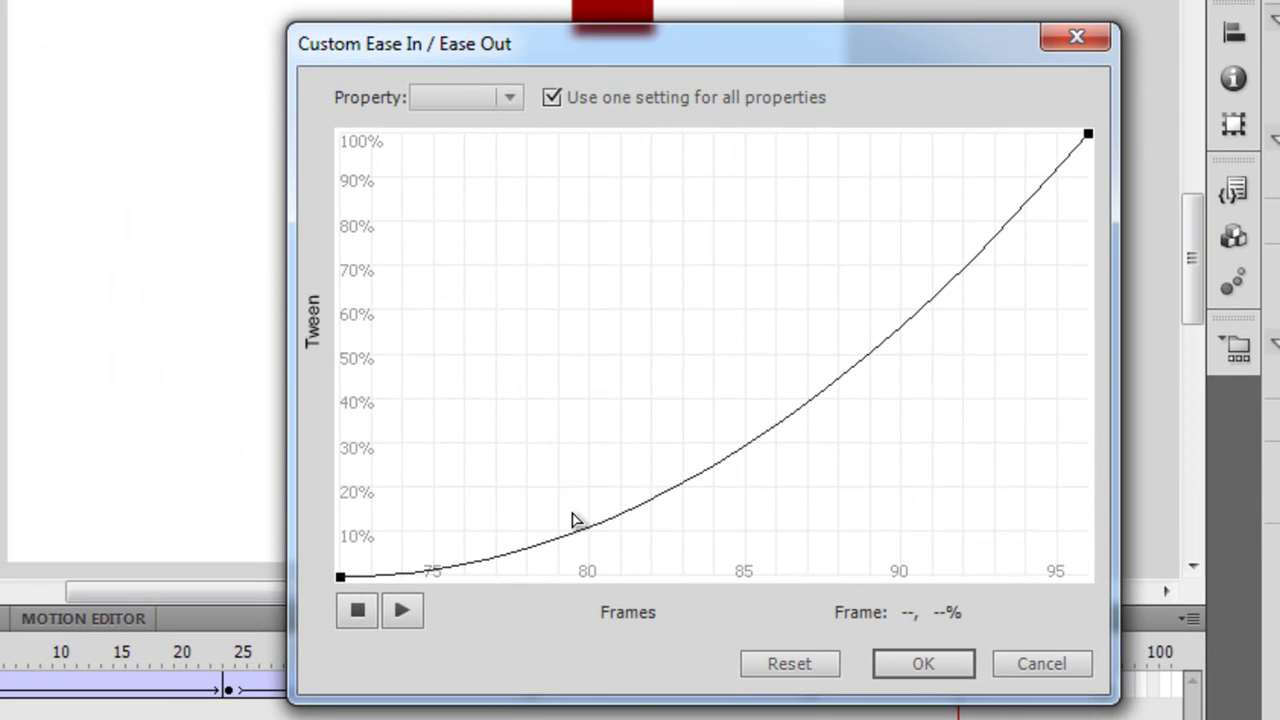
drag(556, 548, 457, 222)
drag(652, 222, 714, 522)
drag(927, 371, 731, 177)
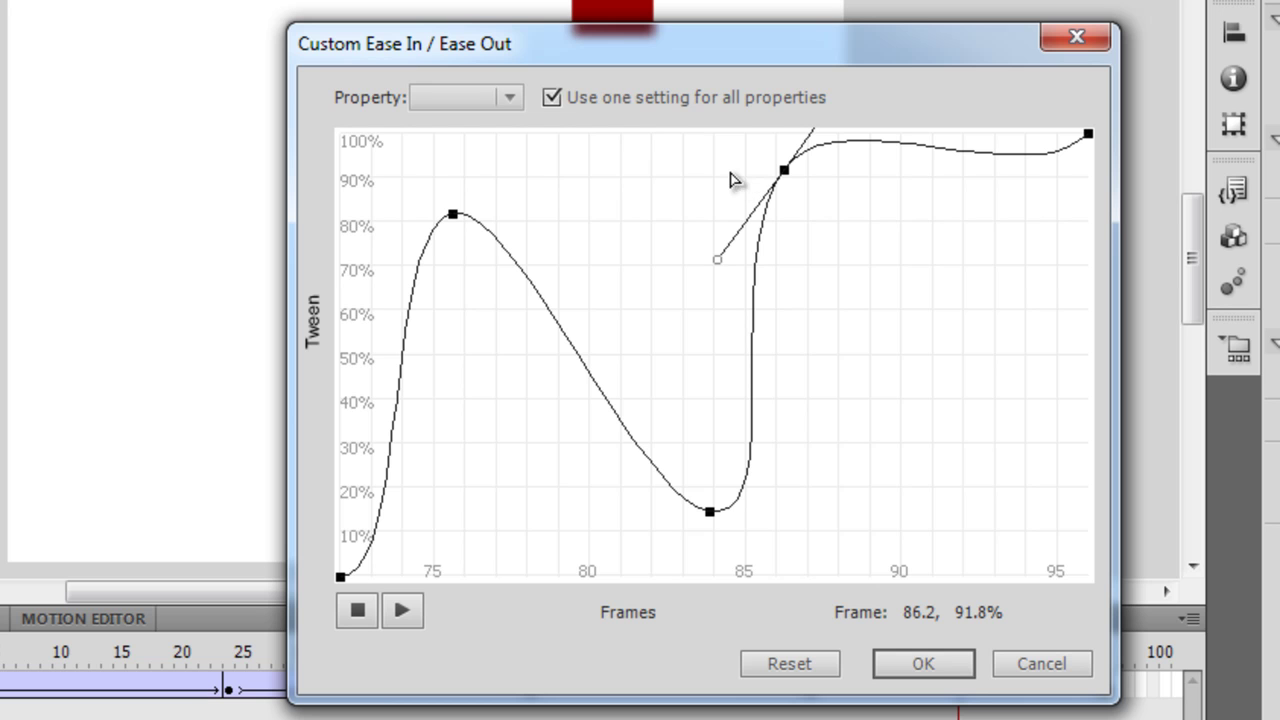
click(922, 664)
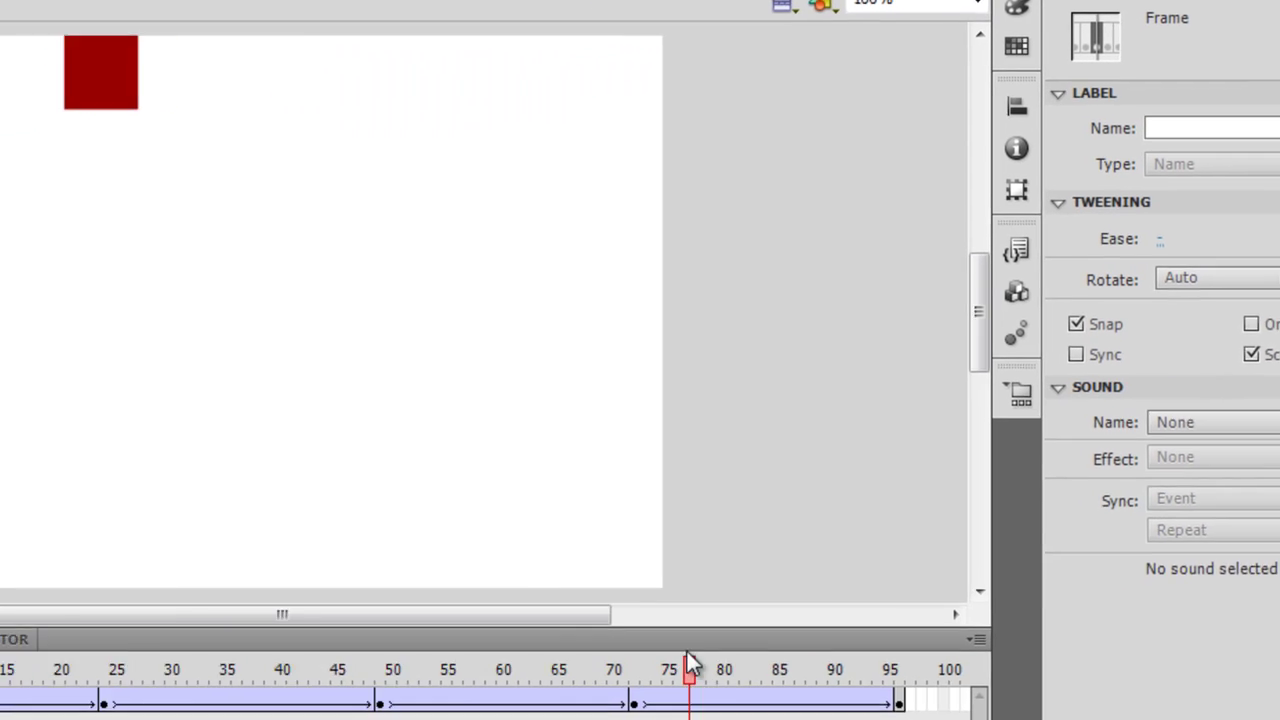
Scrub through the last tween's motion and test the custom-eased animation
drag(333, 719, 445, 719)
drag(852, 617, 698, 633)
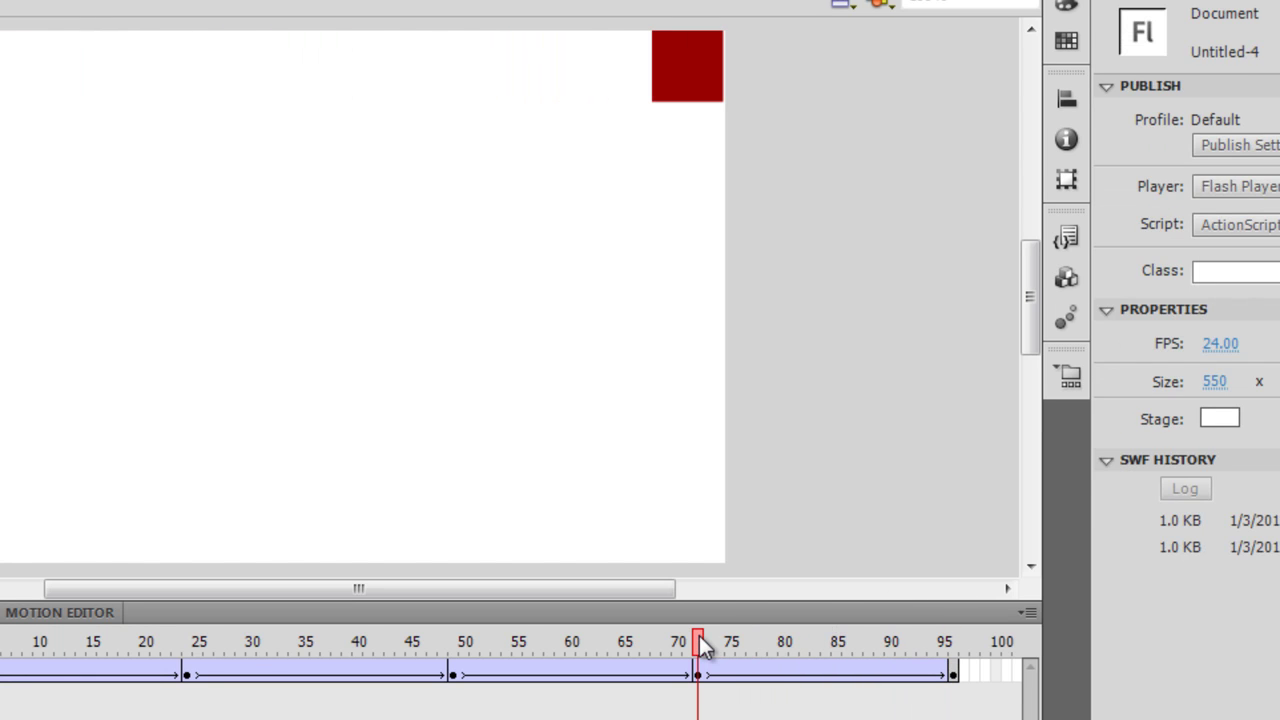
key(ctrl+Return)
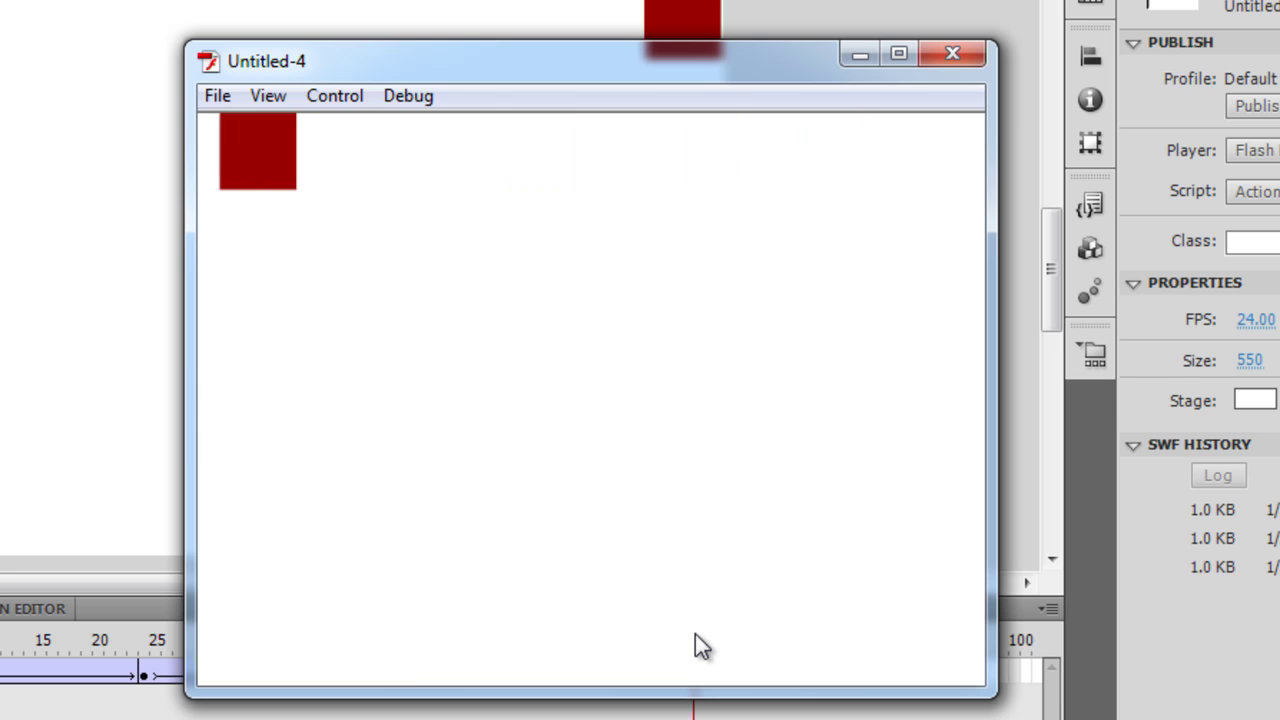
Add custom ease points at 92% and about 19% to the first tween at frame 10
click(962, 47)
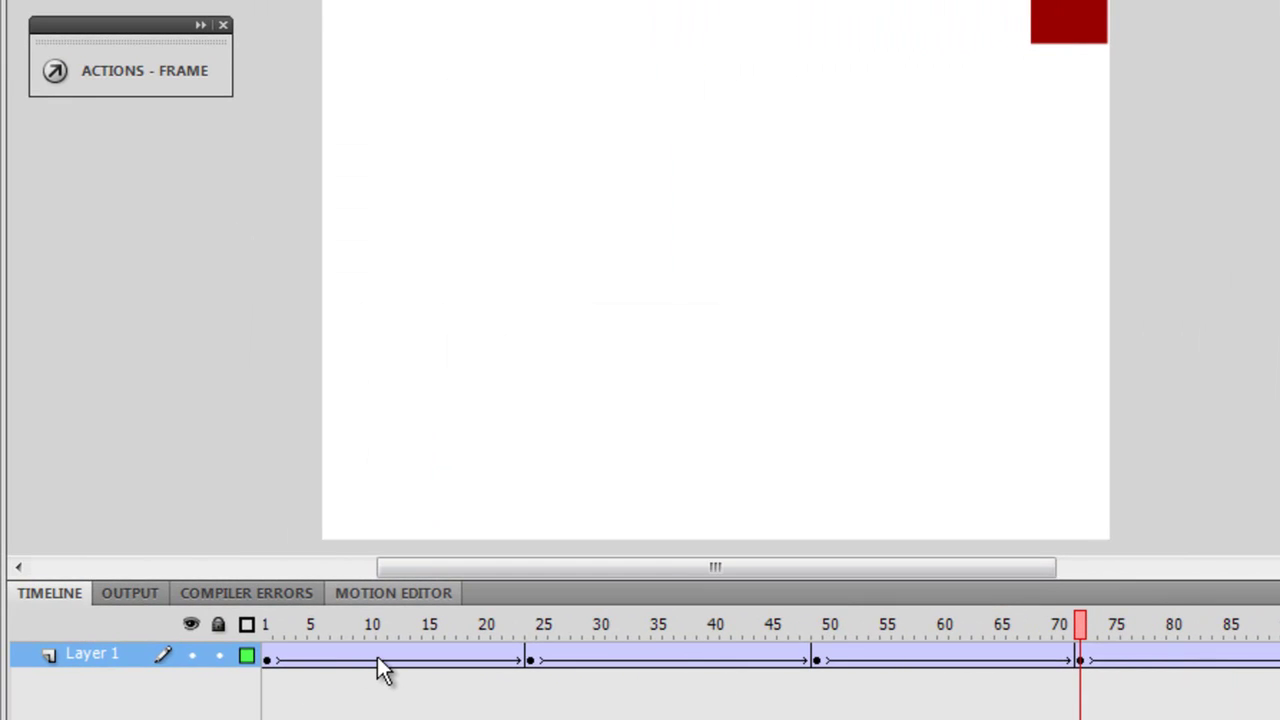
click(377, 656)
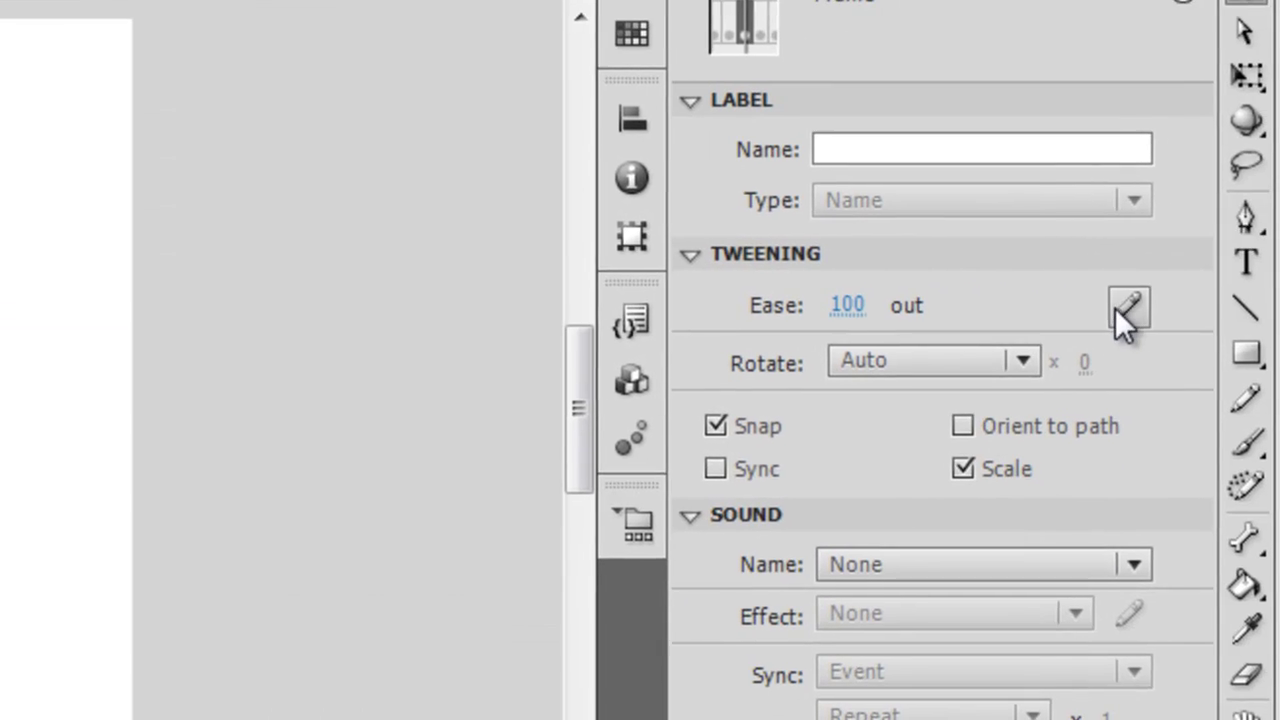
click(1120, 308)
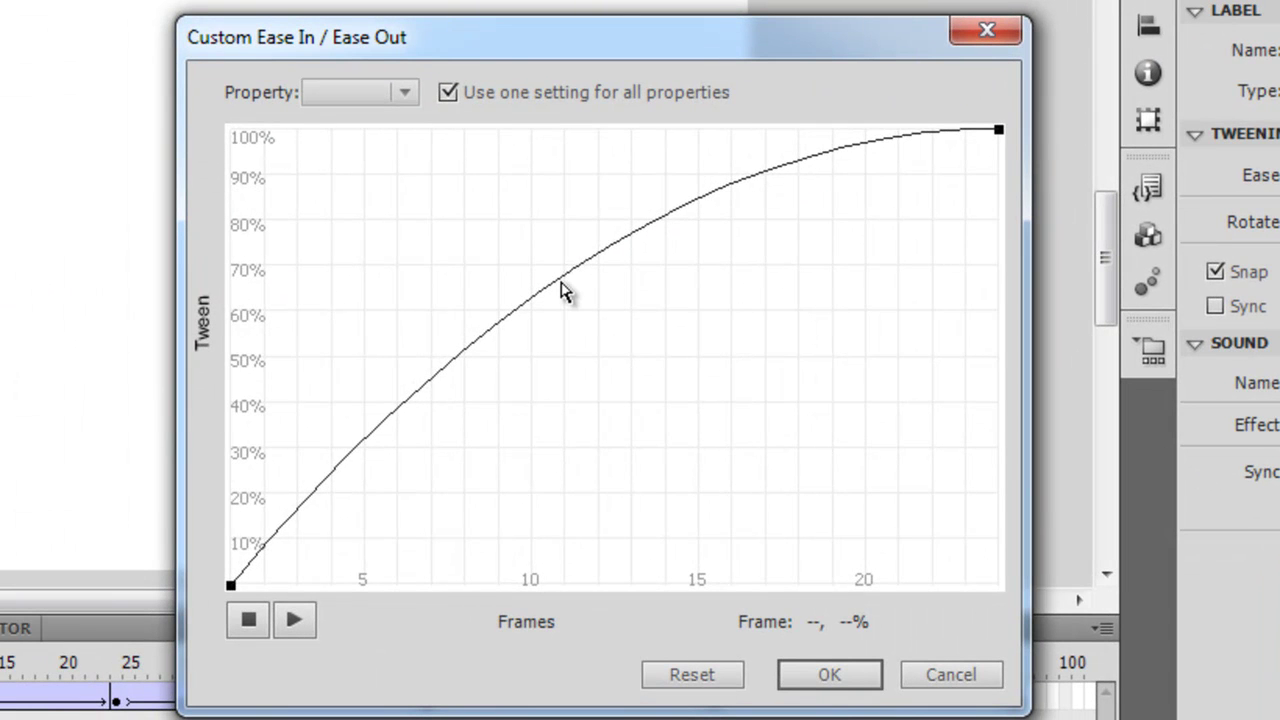
drag(561, 285, 313, 175)
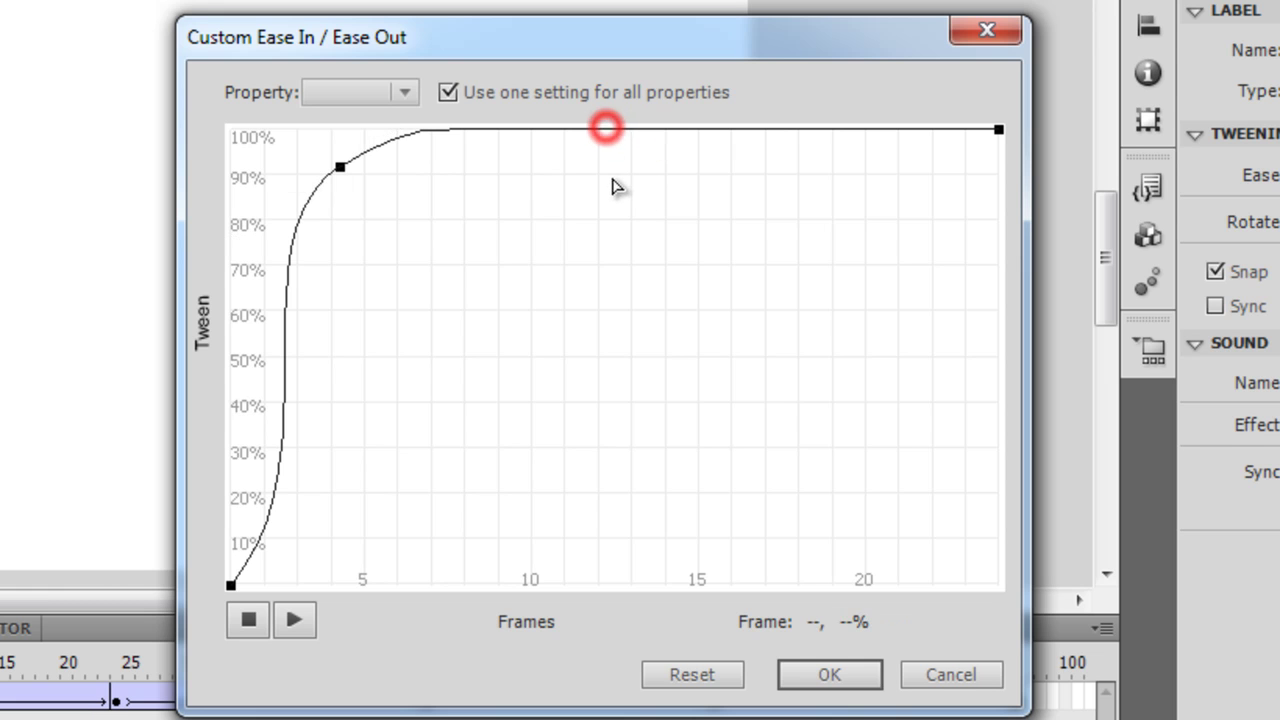
drag(281, 472, 484, 510)
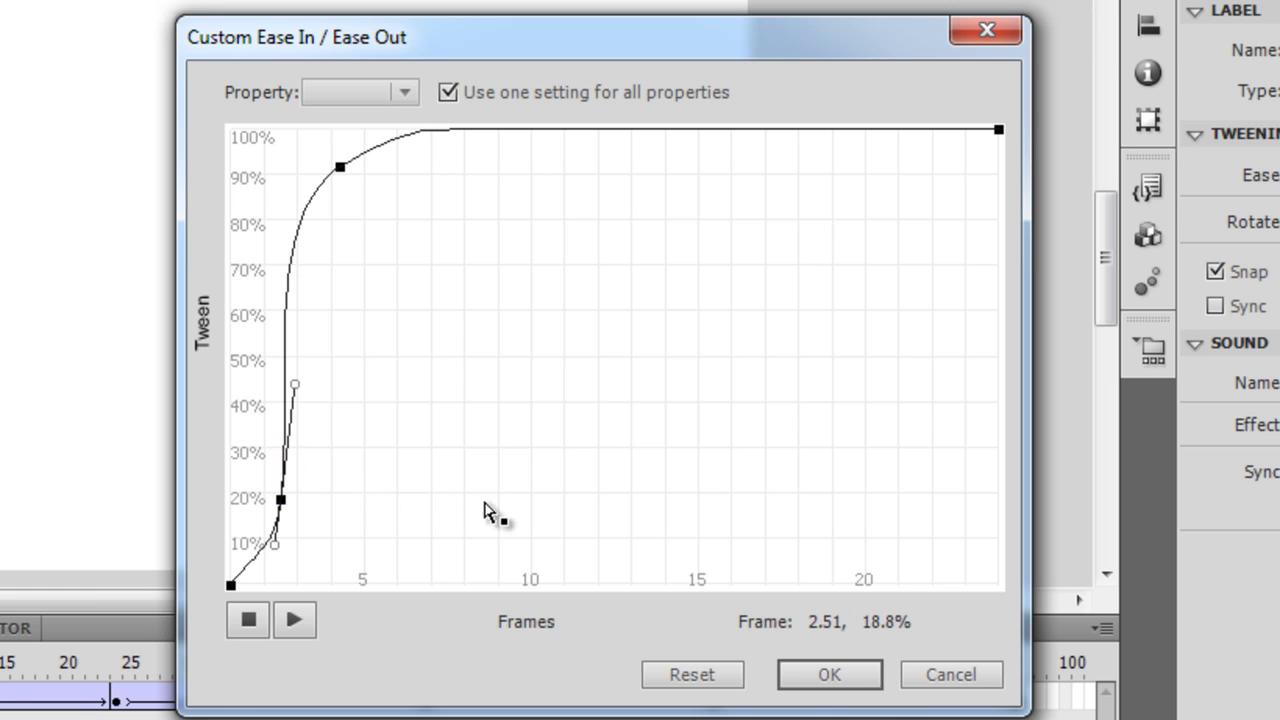
Refine the curve with a point at frame 3.68, 50%, apply it and test the movie
drag(295, 385, 470, 520)
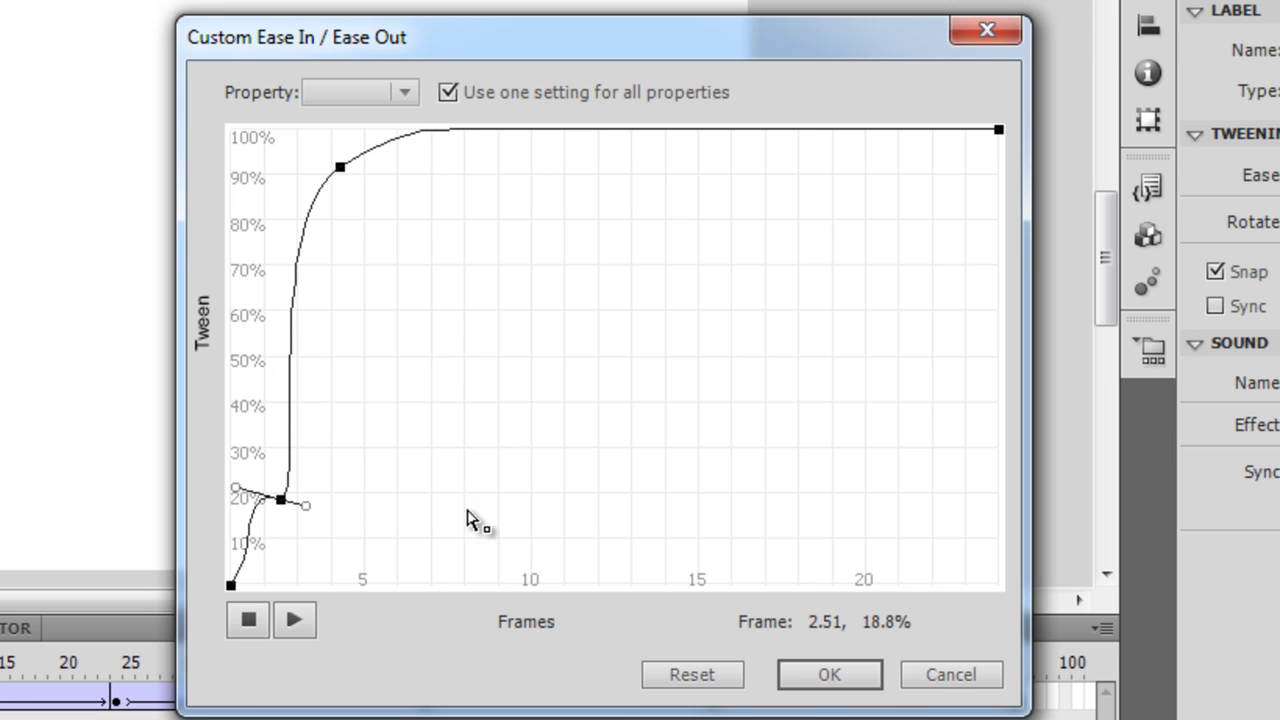
drag(294, 289, 637, 370)
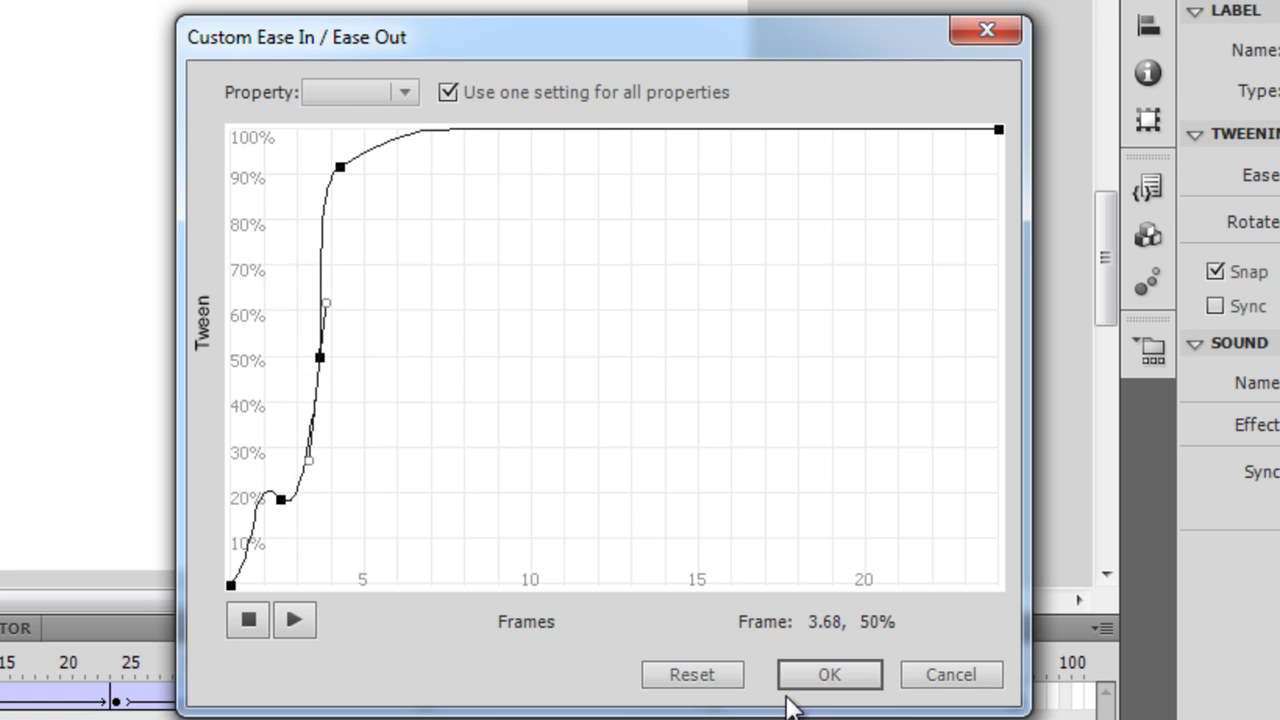
click(830, 676)
key(ctrl+Return)
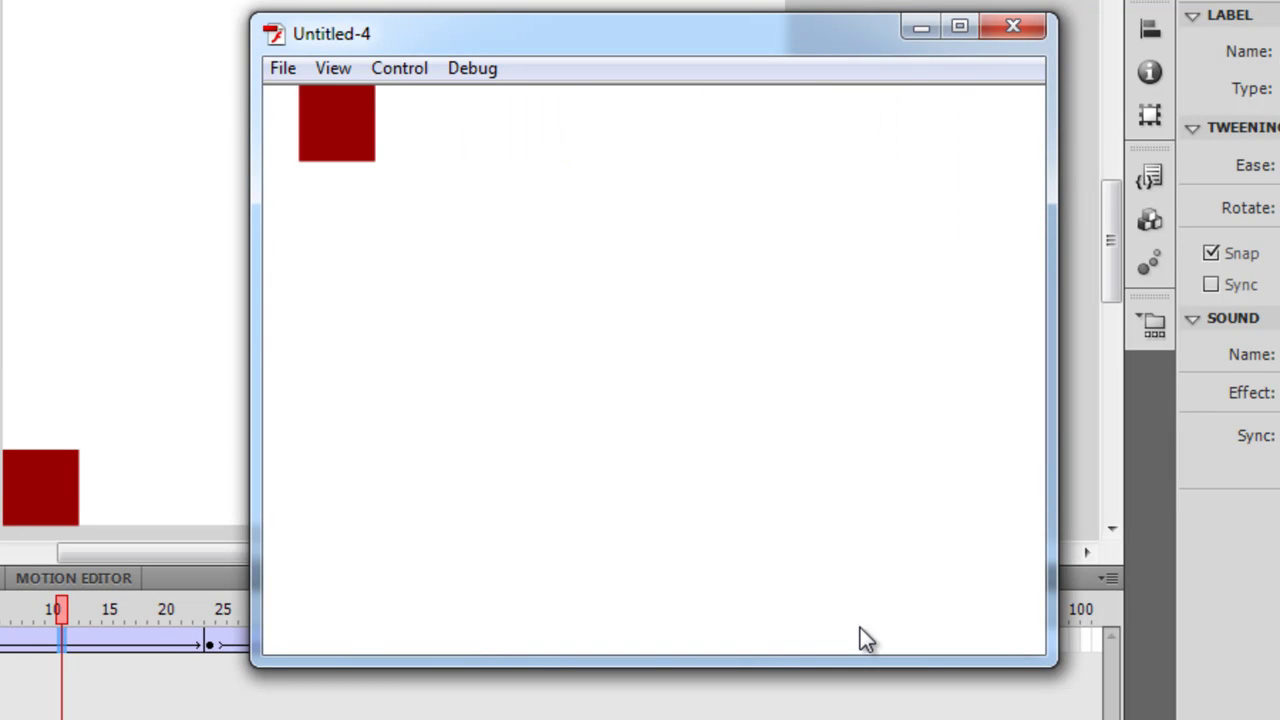
click(1035, 28)
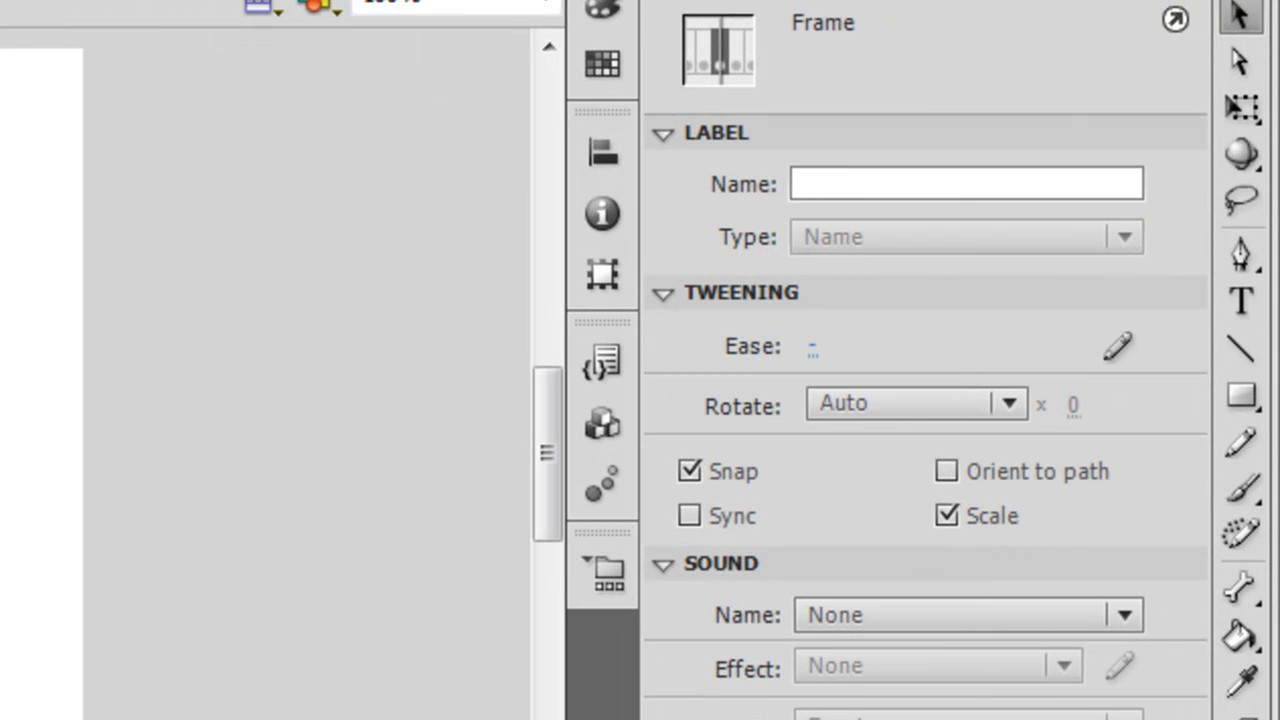
Reset the Custom Ease In / Ease Out curve to linear and test the animation
click(1117, 343)
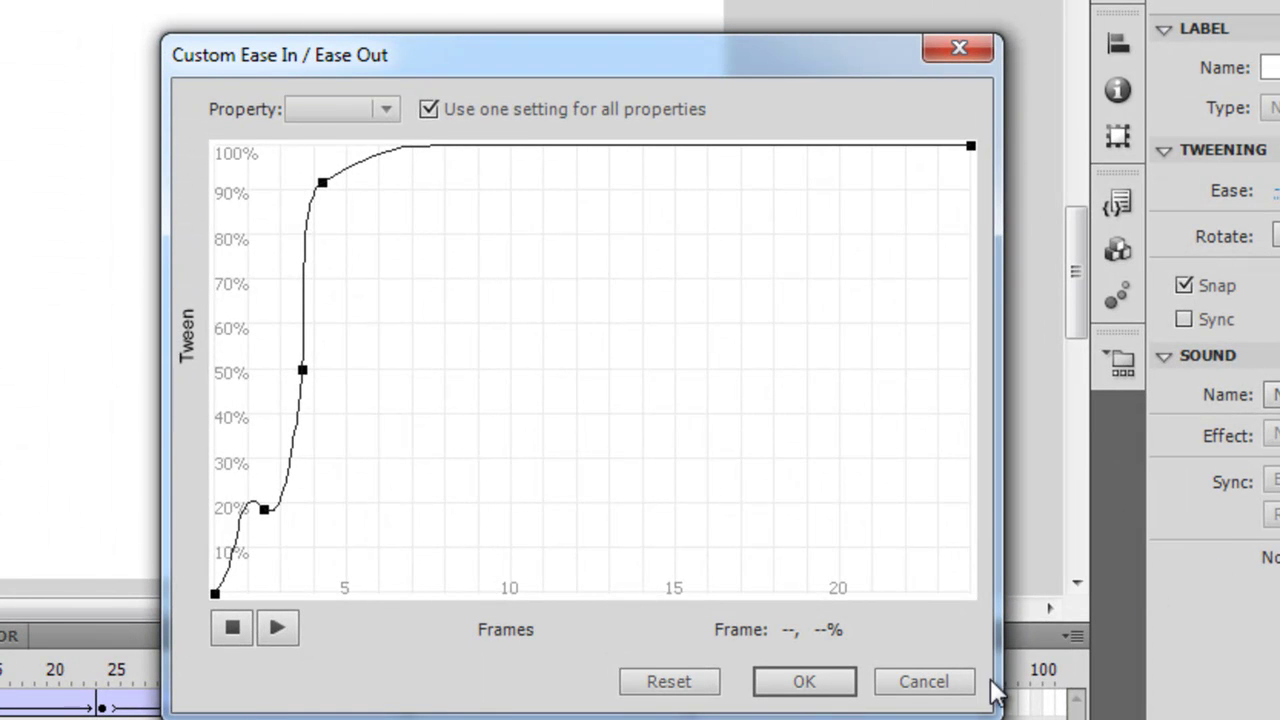
click(690, 685)
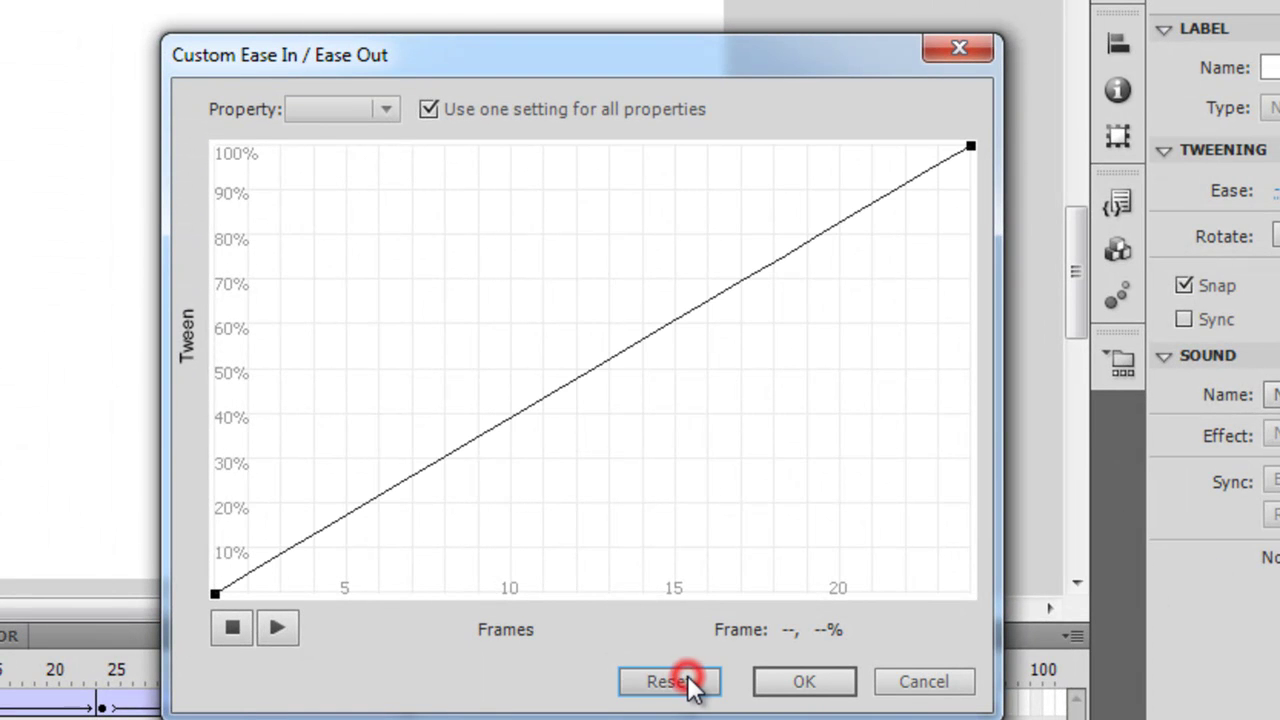
click(800, 685)
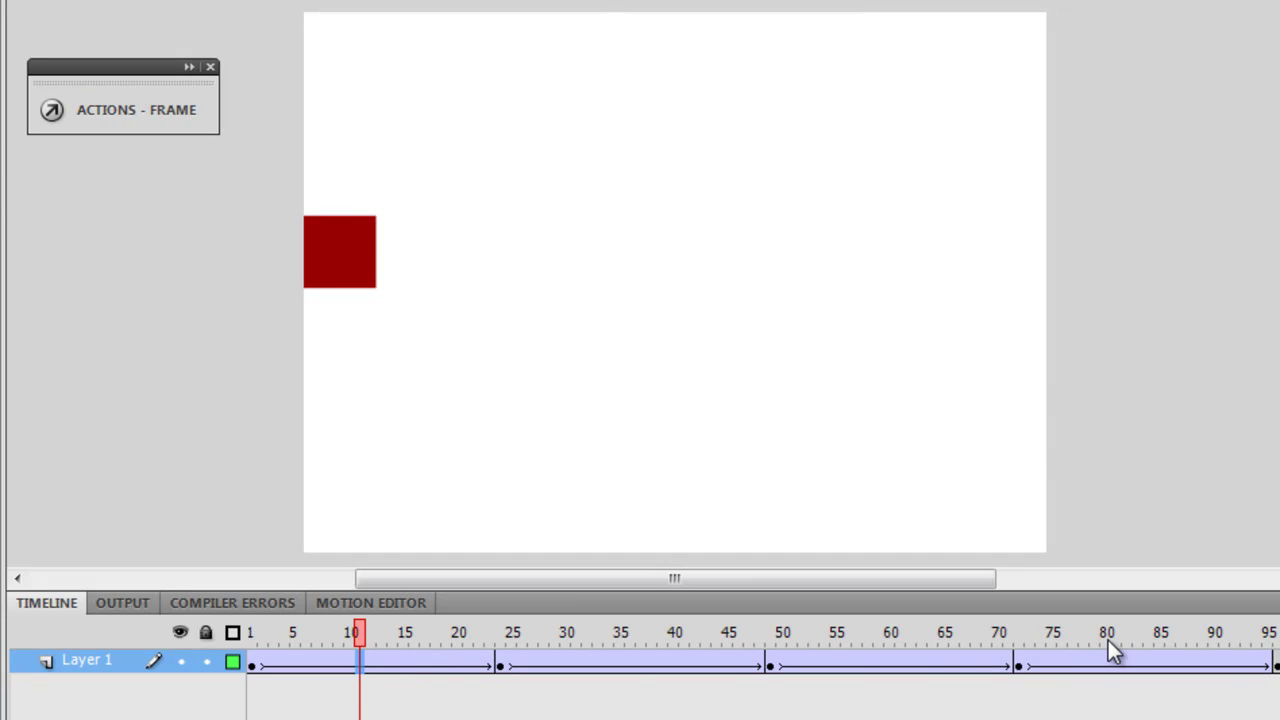
key(ctrl+Return)
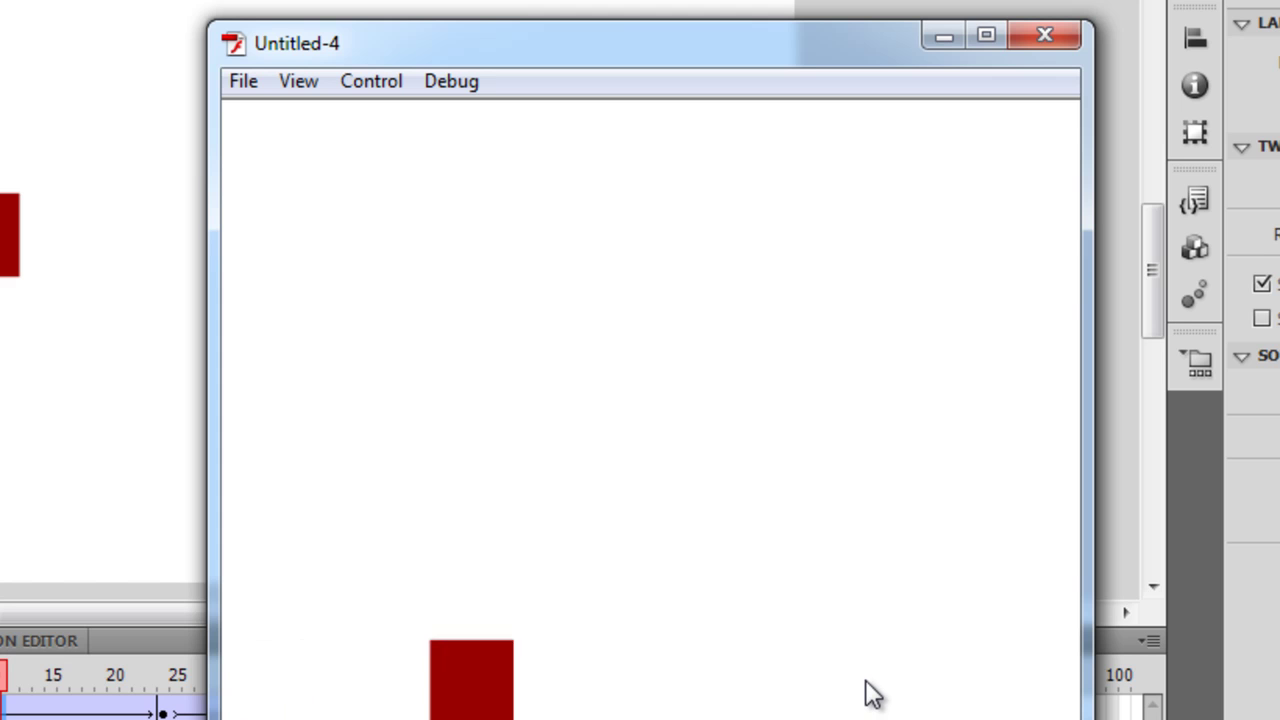
click(1050, 37)
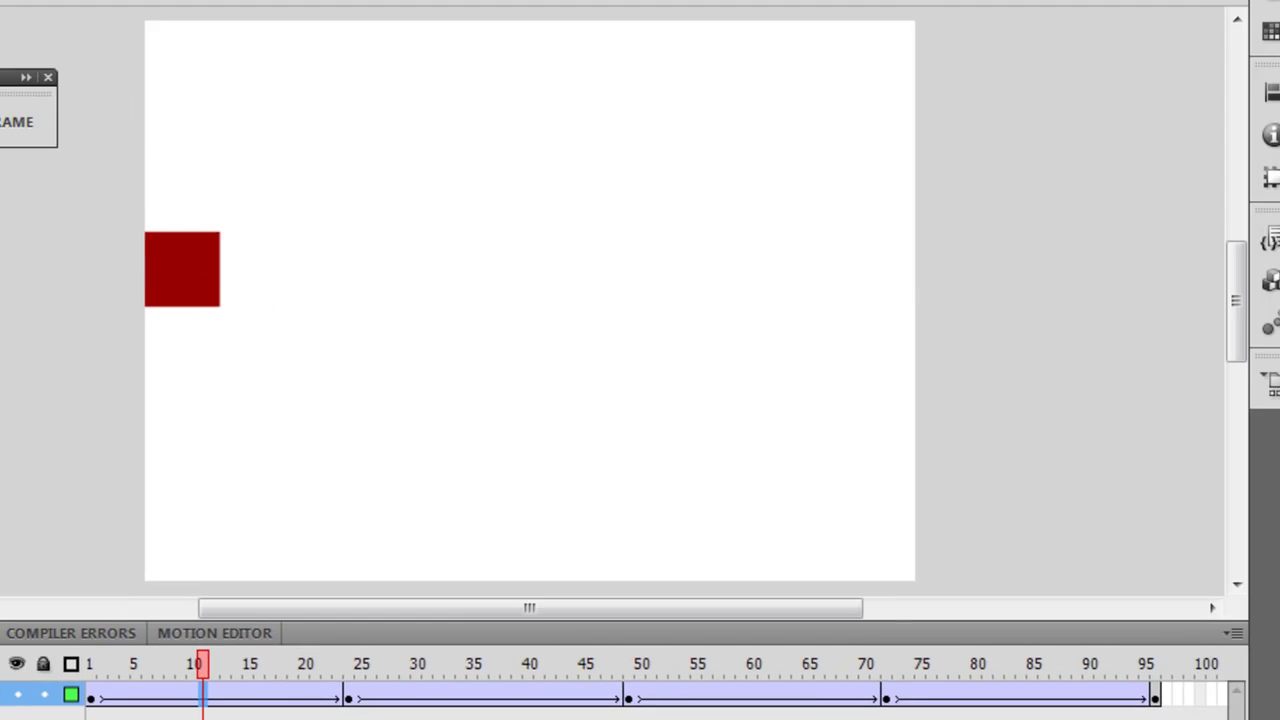
Set the first tween's Rotate to CW, test it, then select frame 59
click(1055, 334)
click(1028, 428)
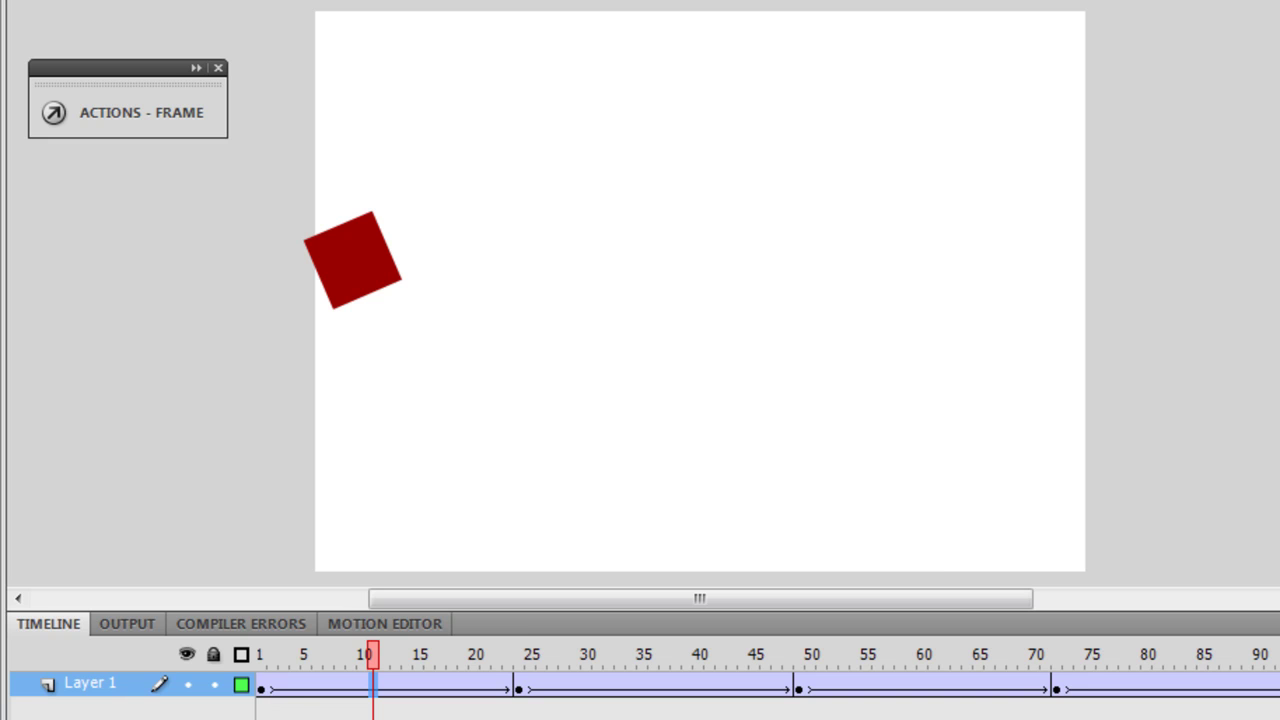
key(ctrl+Return)
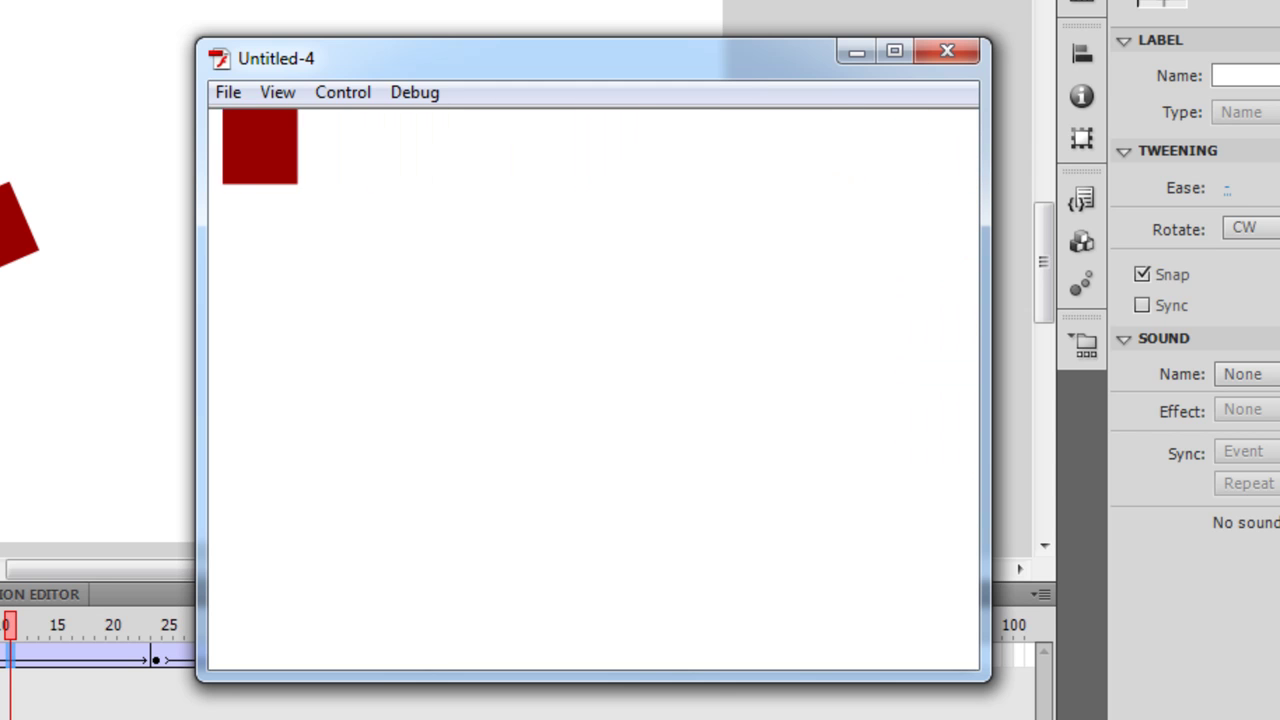
click(948, 53)
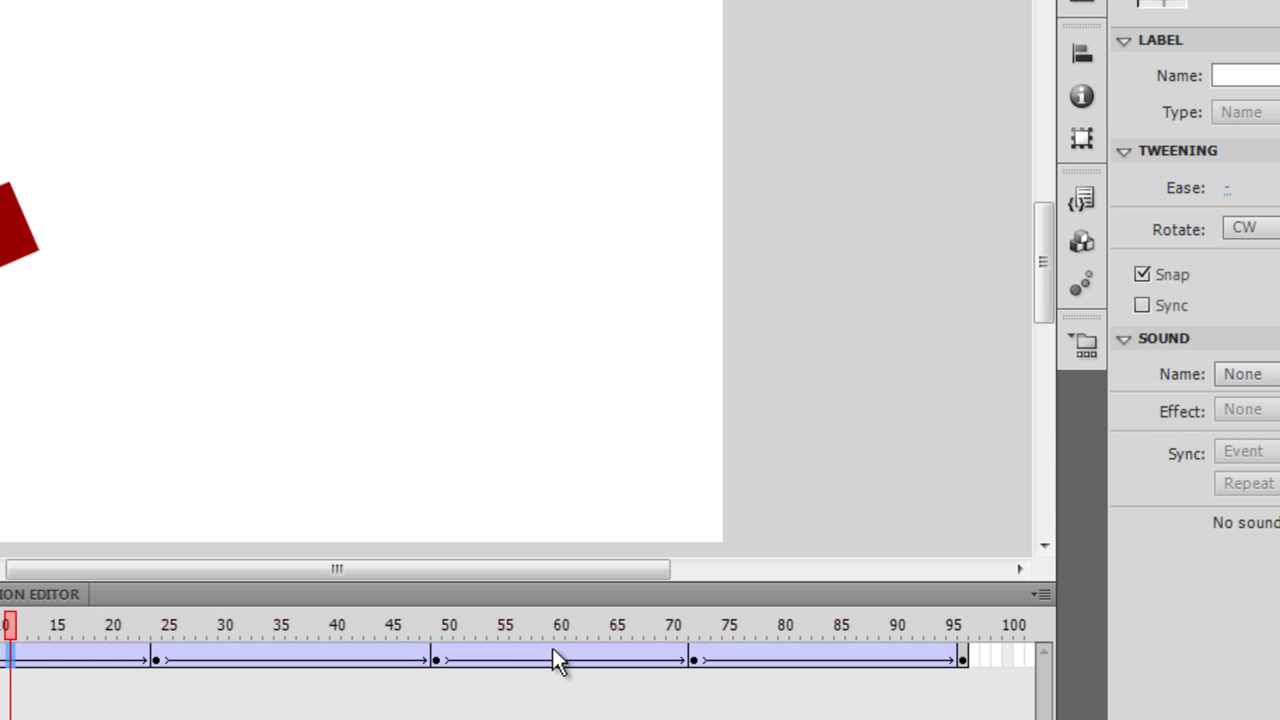
click(552, 653)
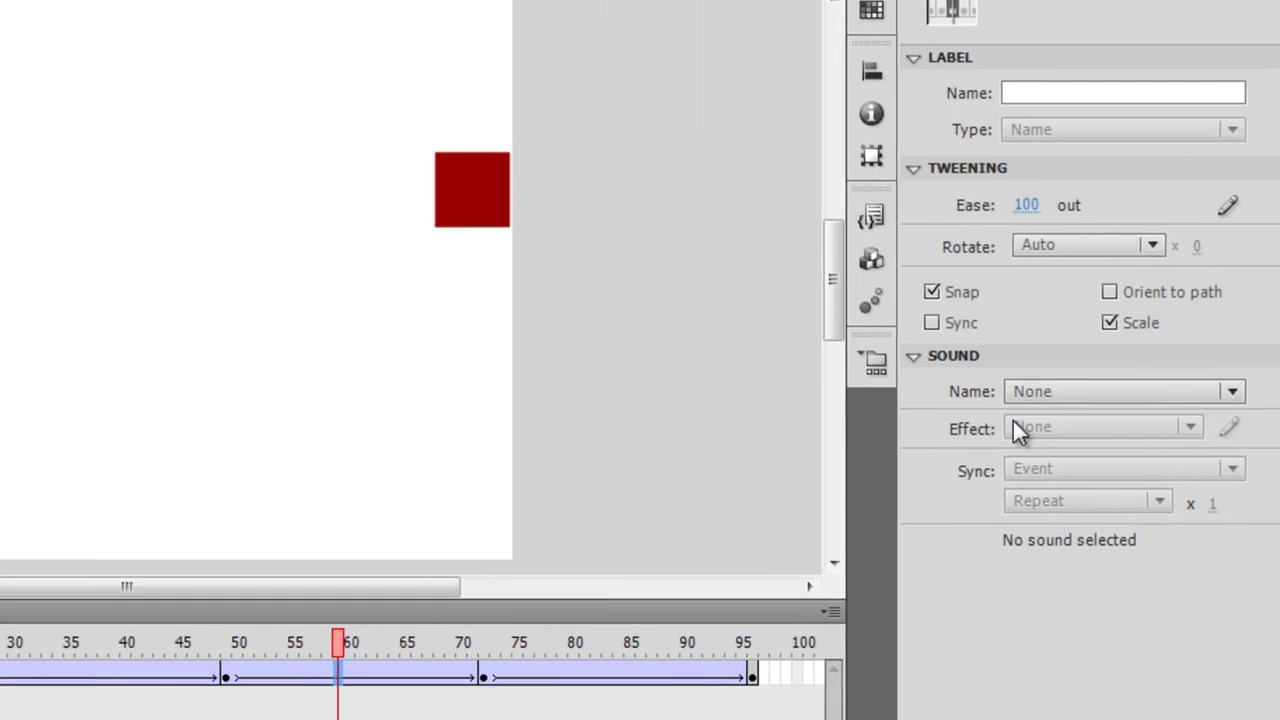
Set the frame-59 tween's Rotate to CCW 2 times and test the movie
click(1093, 251)
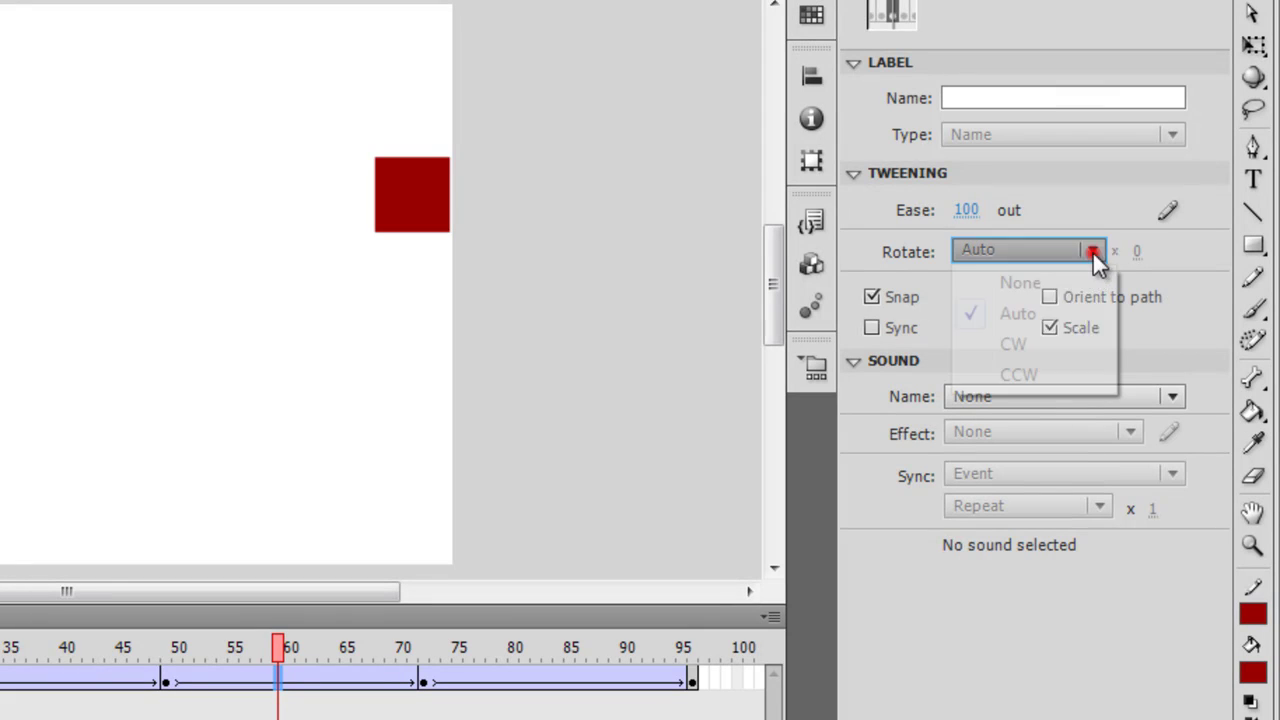
click(1047, 373)
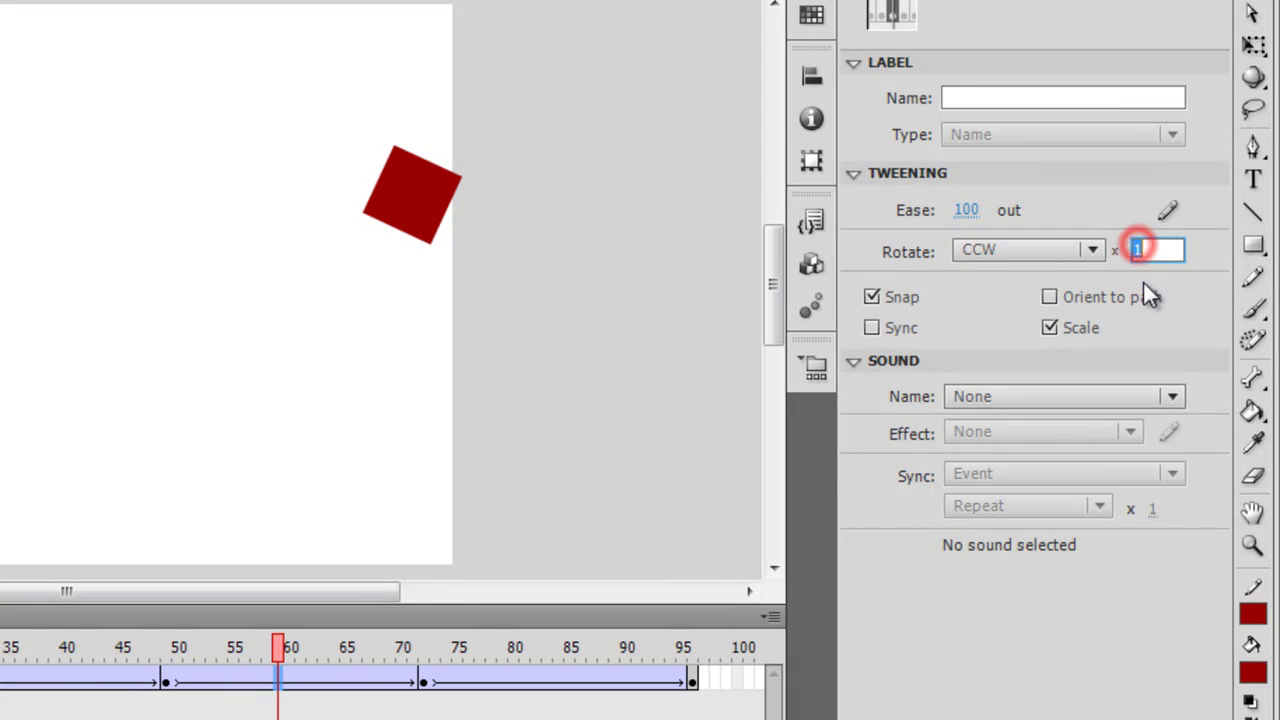
key(Return)
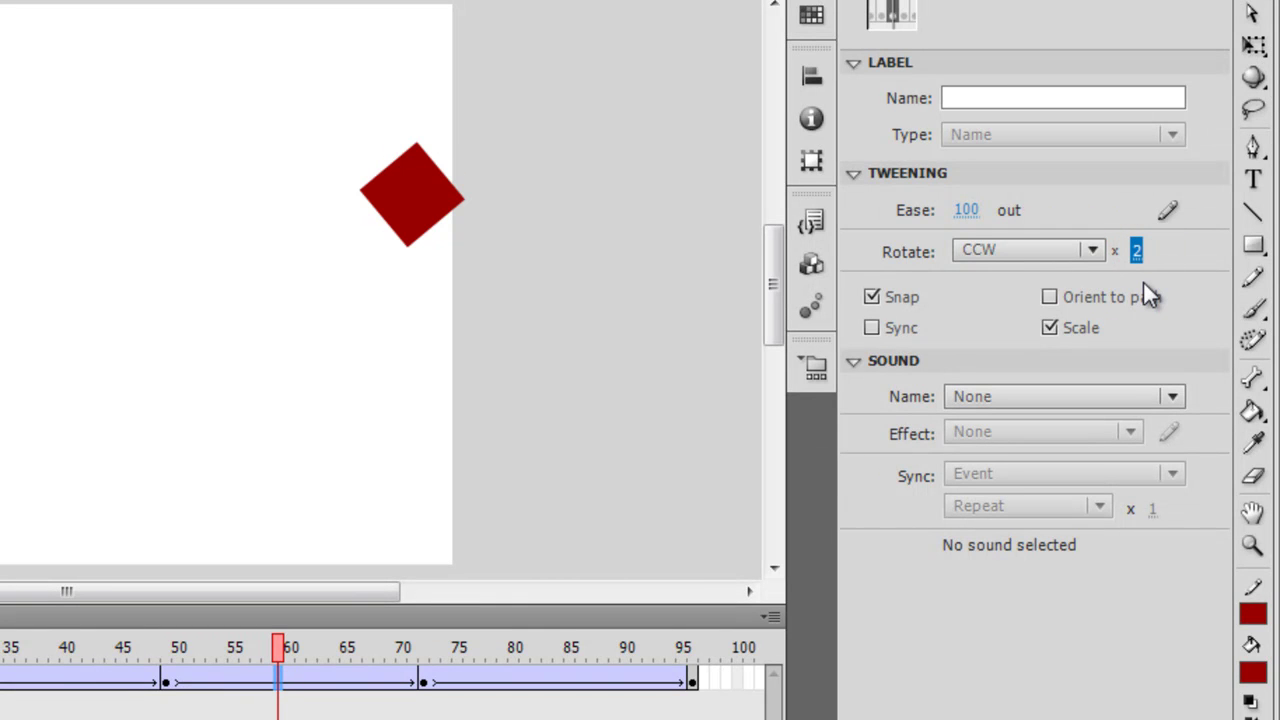
key(ctrl+Return)
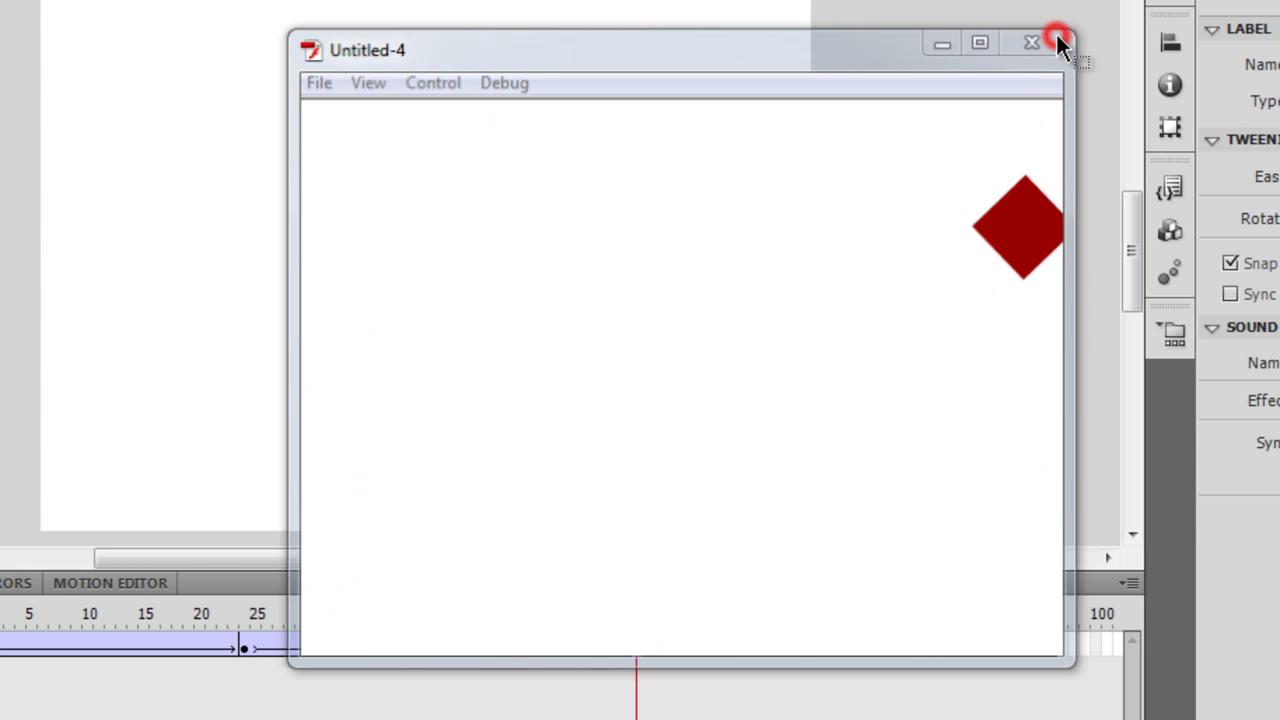
click(1056, 36)
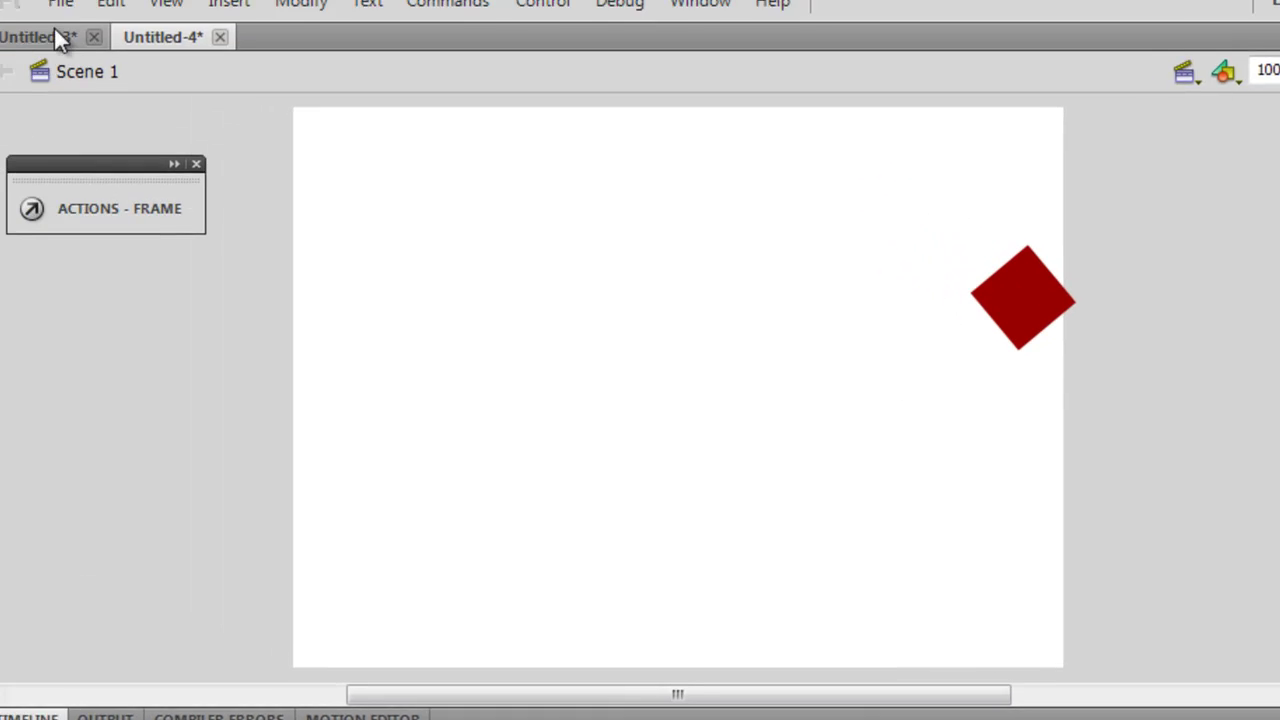
Create a new ActionScript 3.0 document
click(62, 3)
click(70, 30)
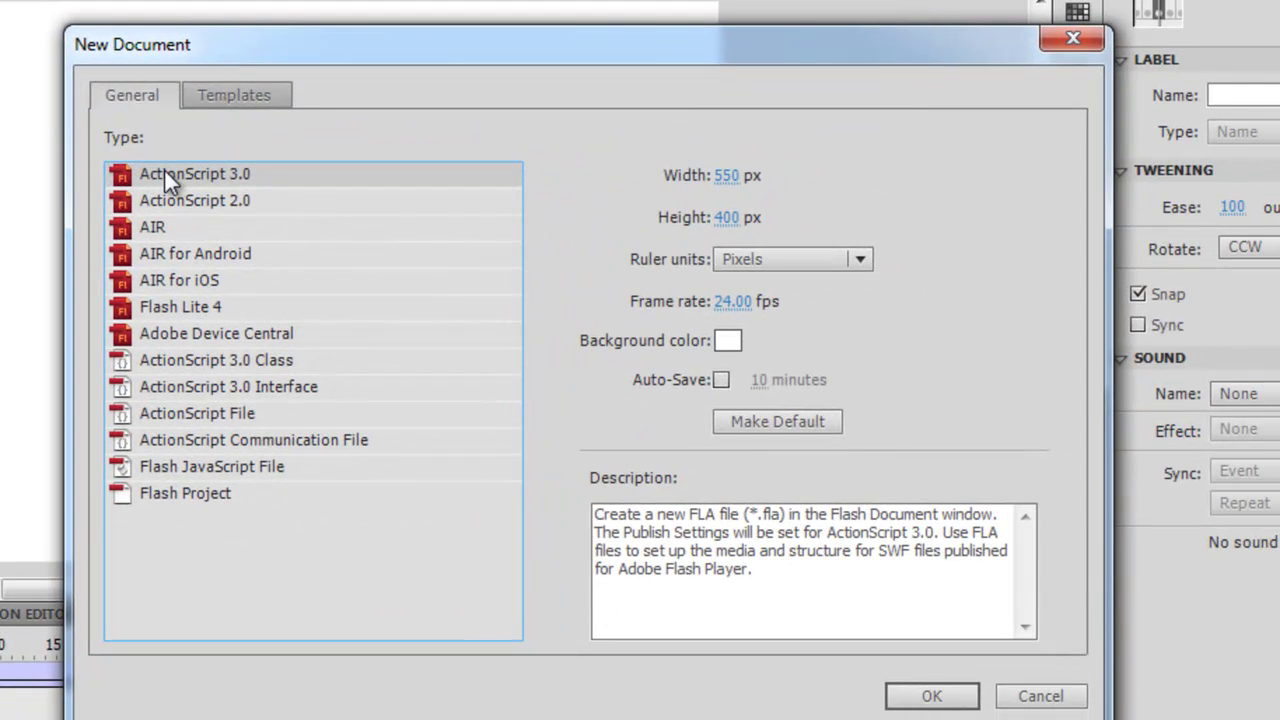
click(529, 290)
click(932, 694)
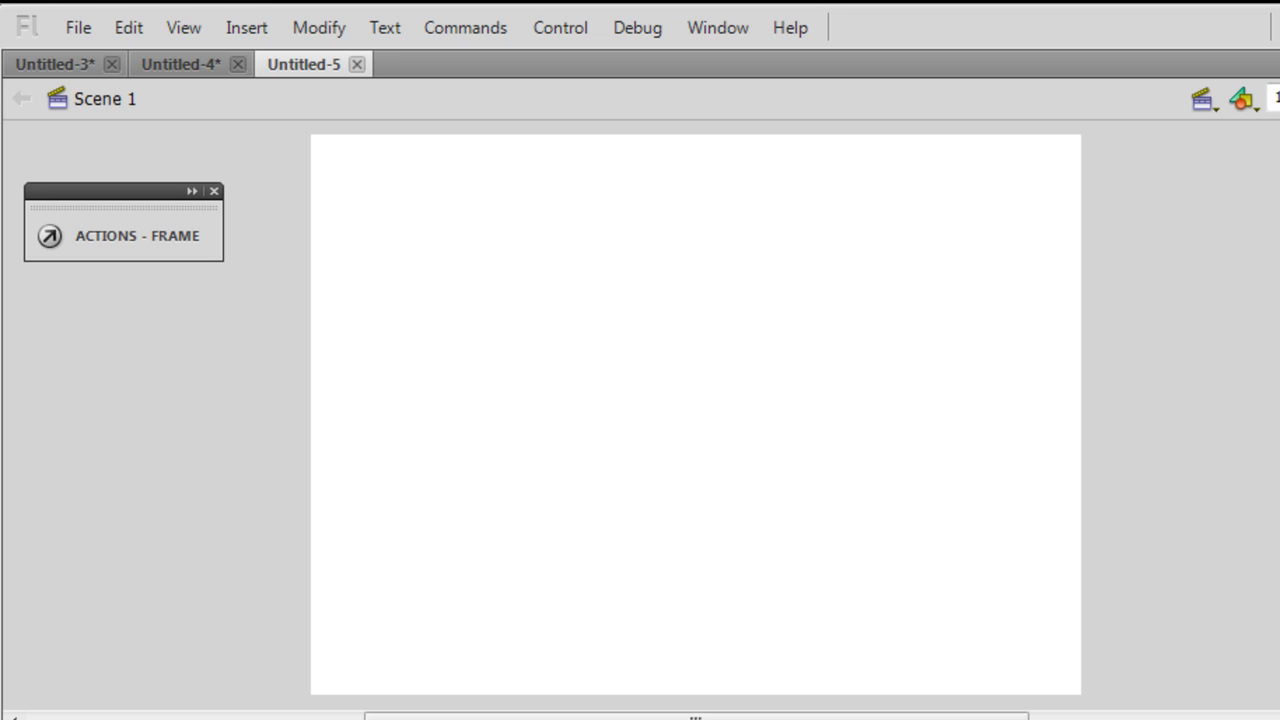
Draw a dark-red square, delete its outline and move the fill near the stage centre
mouse_move(622, 552)
mouse_down()
mouse_move(843, 577)
mouse_move(791, 566)
mouse_up()
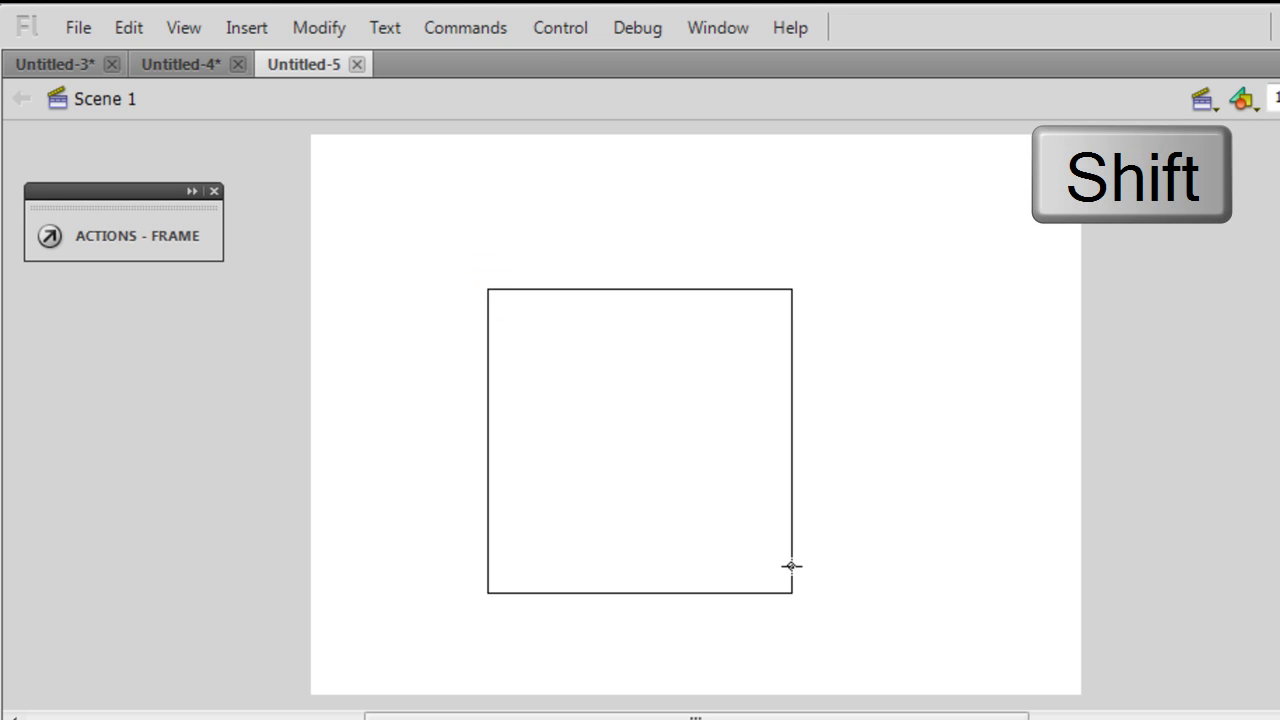
drag(791, 566, 791, 566)
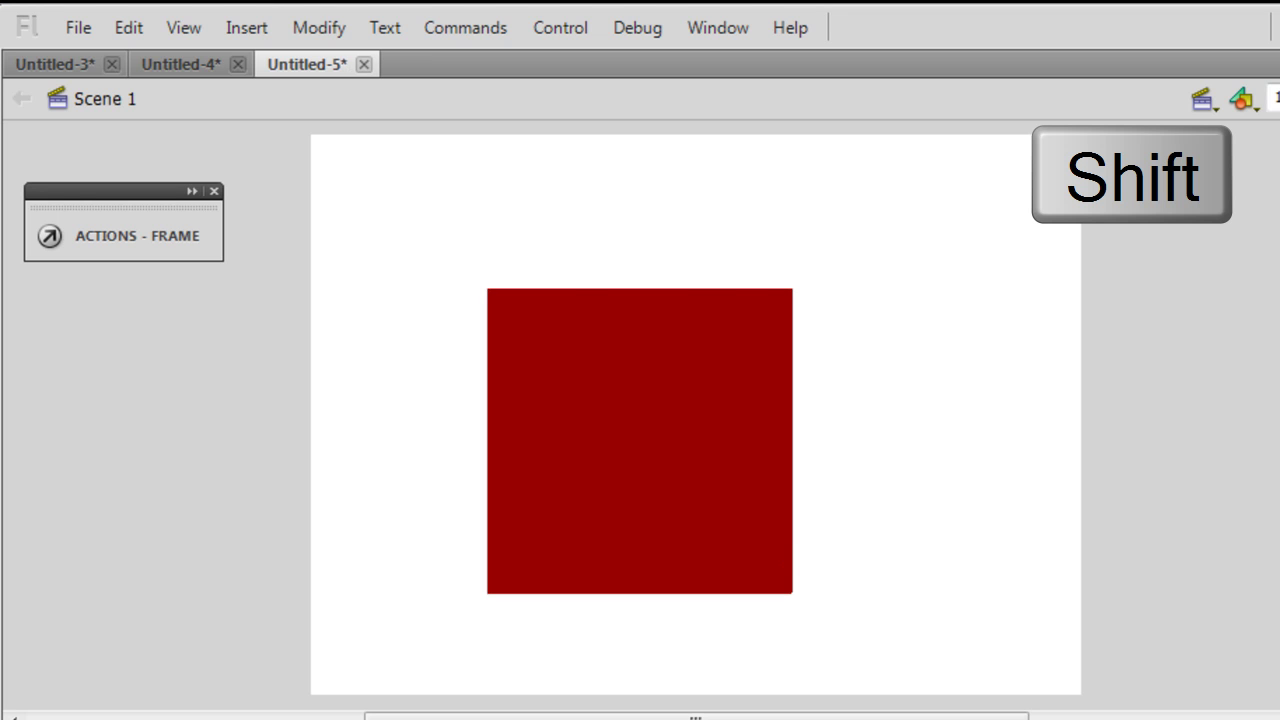
drag(630, 426, 1088, 429)
key(ctrl+z)
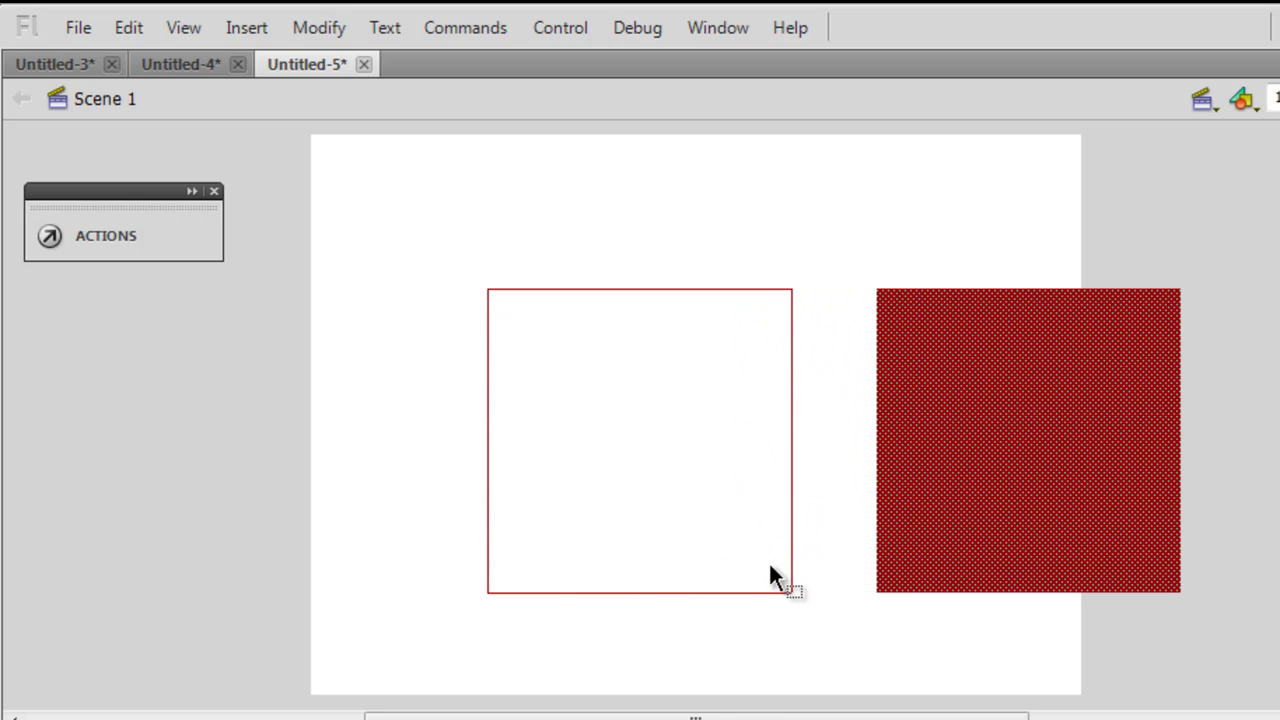
click(756, 592)
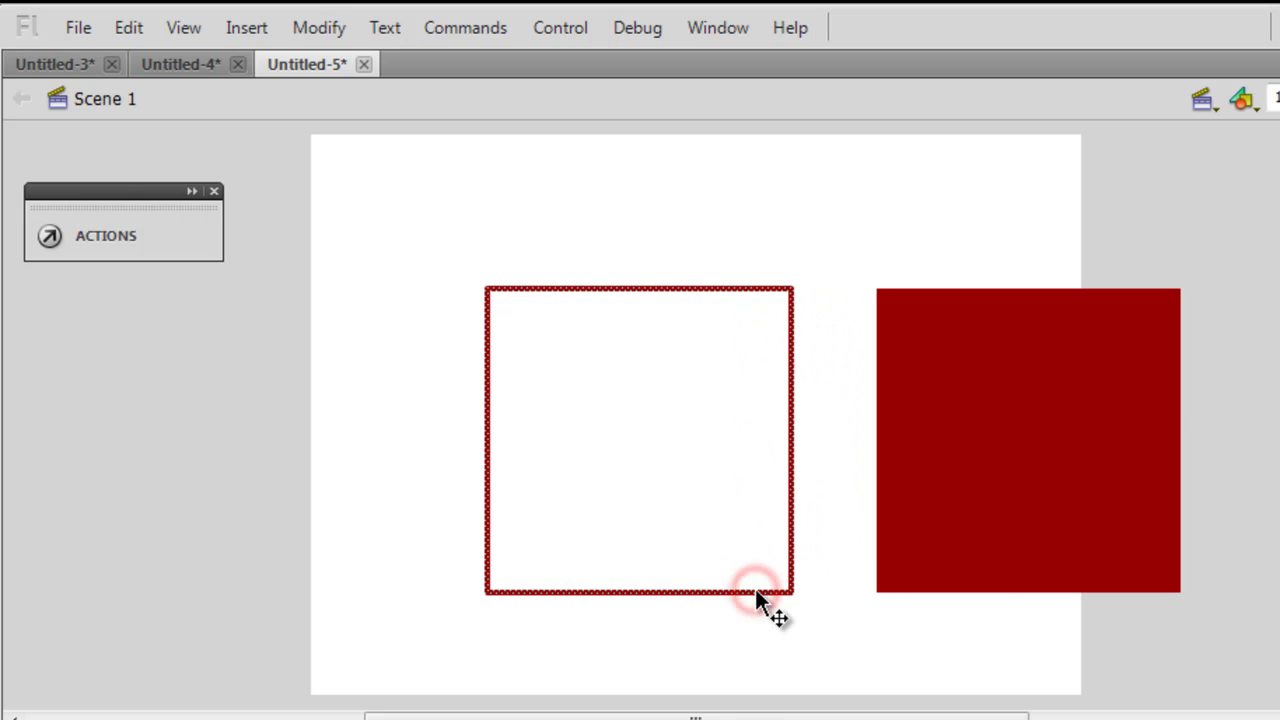
key(Delete)
drag(1000, 504, 668, 488)
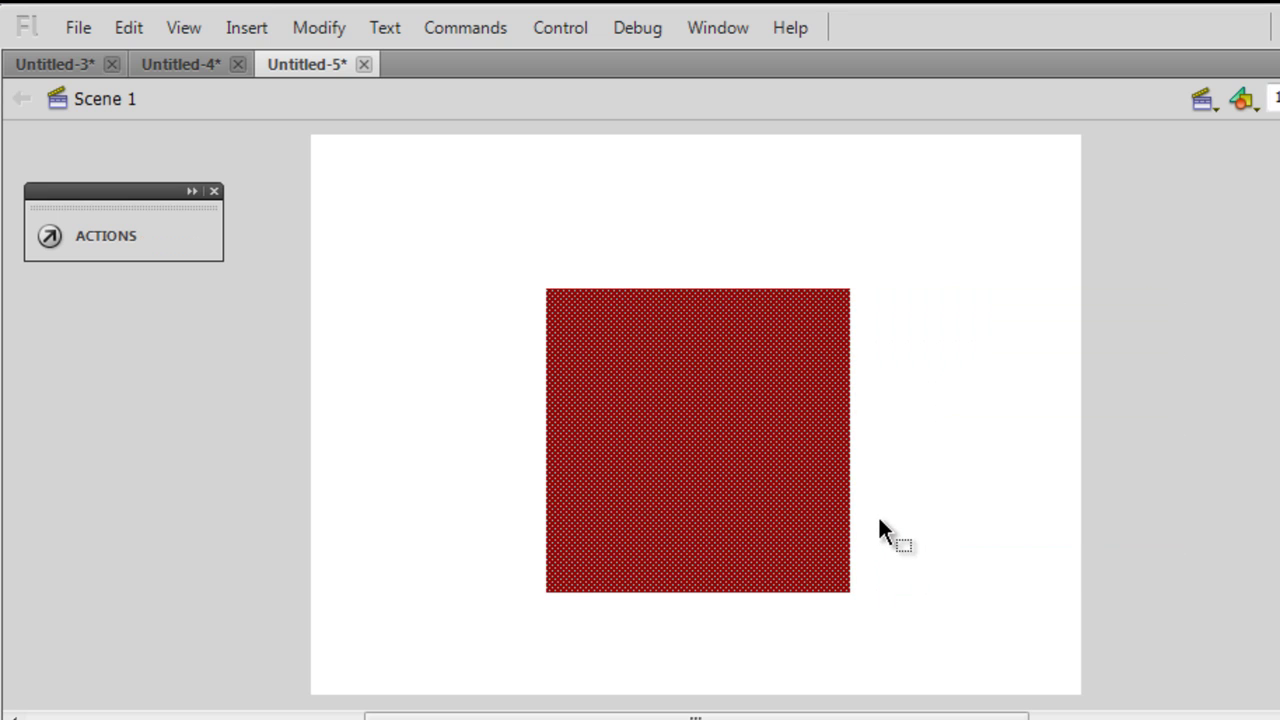
click(988, 520)
click(750, 463)
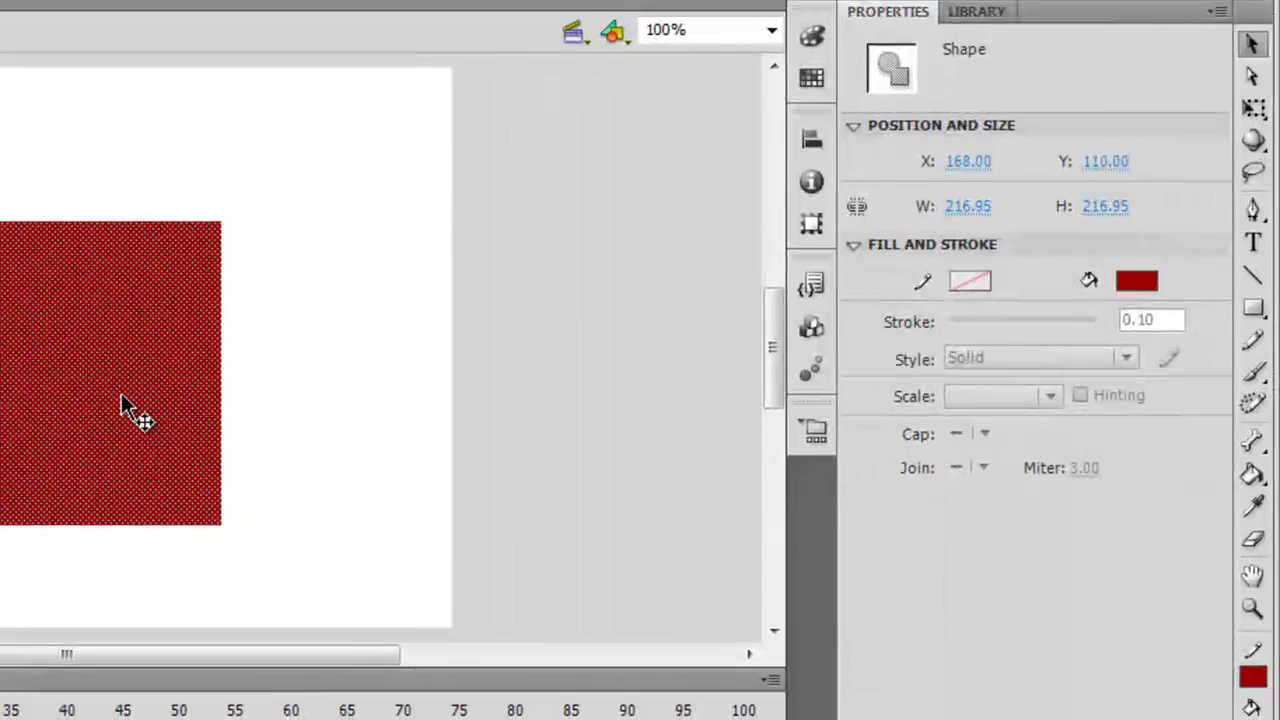
Delete the square and Shift-draw a red square with the Rectangle Primitive Tool
key(Delete)
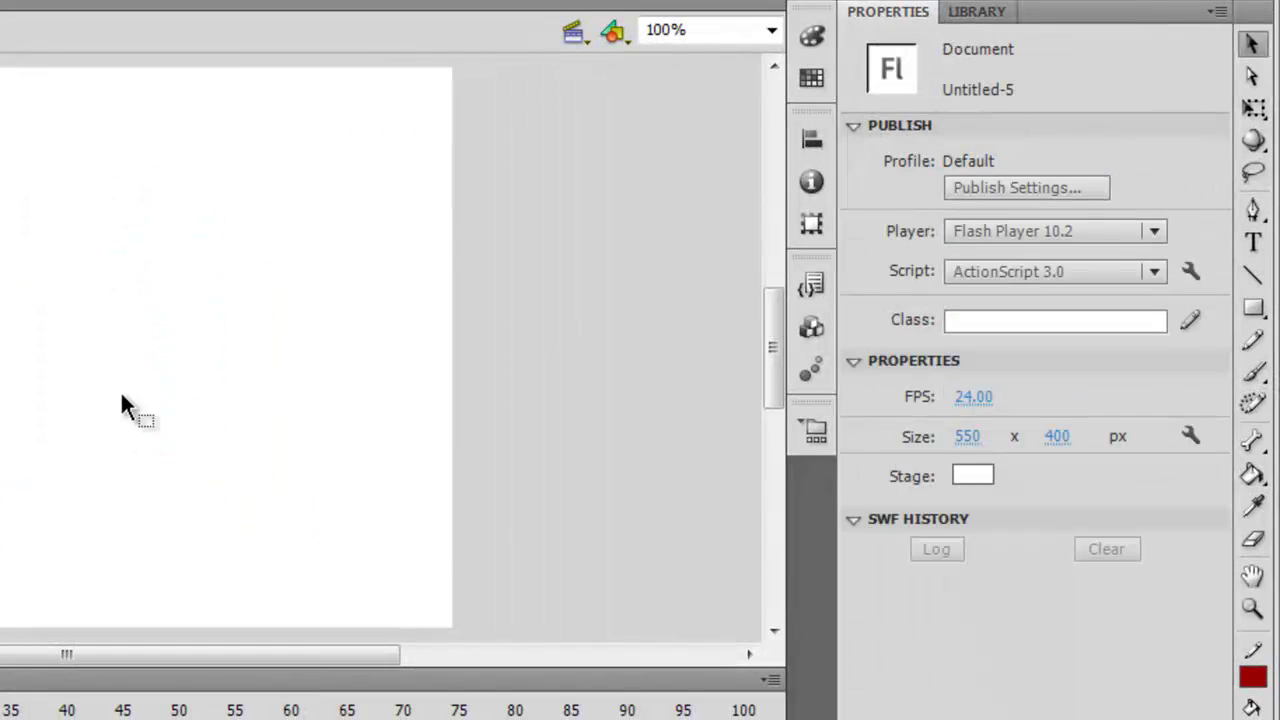
click(1254, 312)
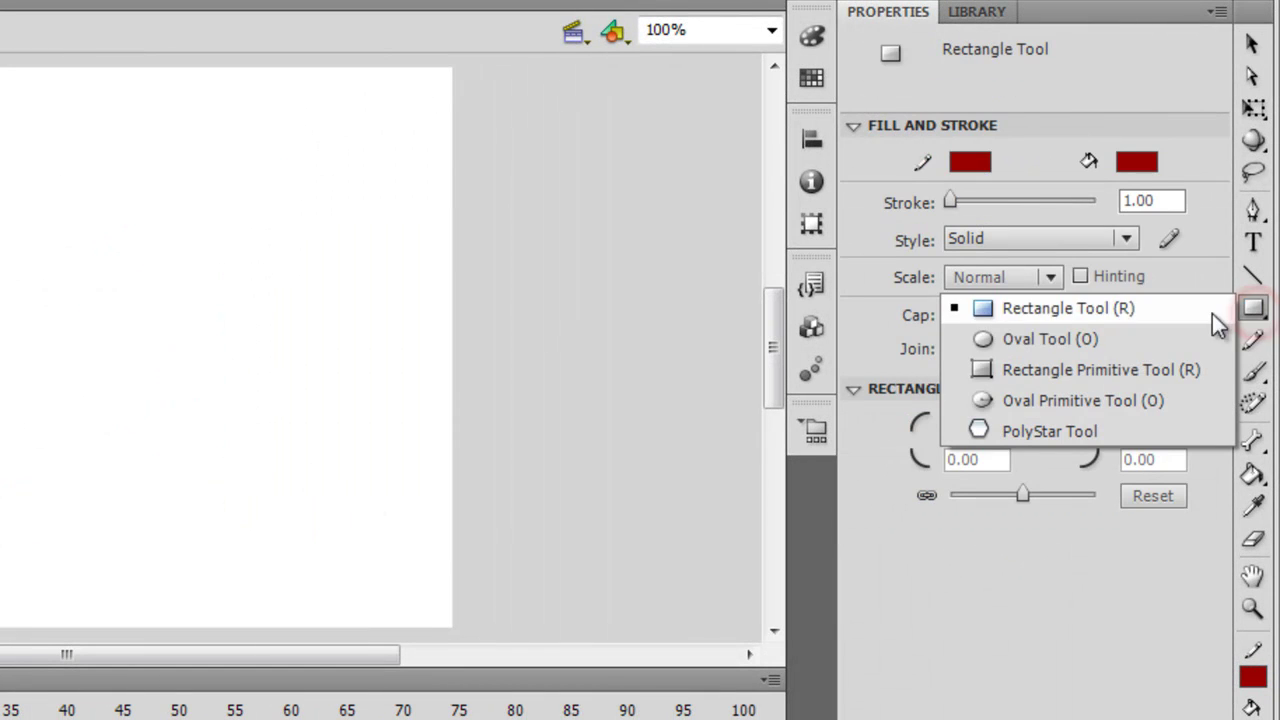
click(1092, 372)
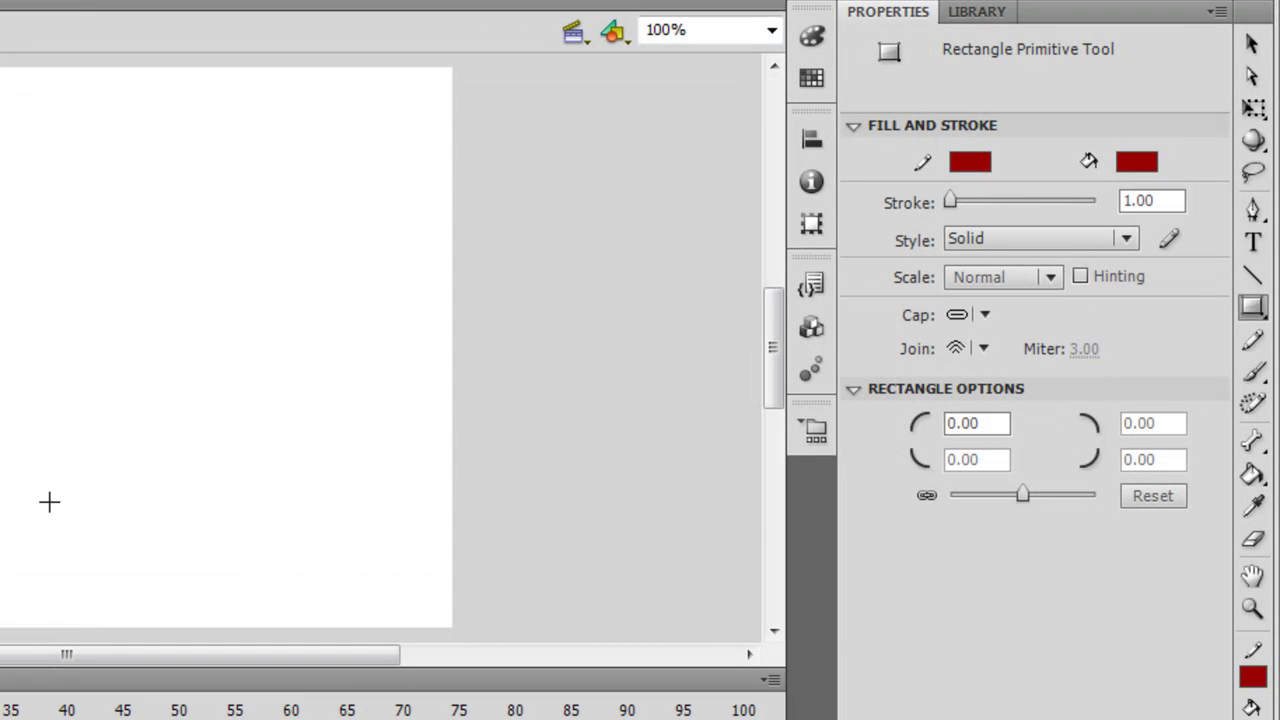
key(shift)
drag(331, 186, 668, 463)
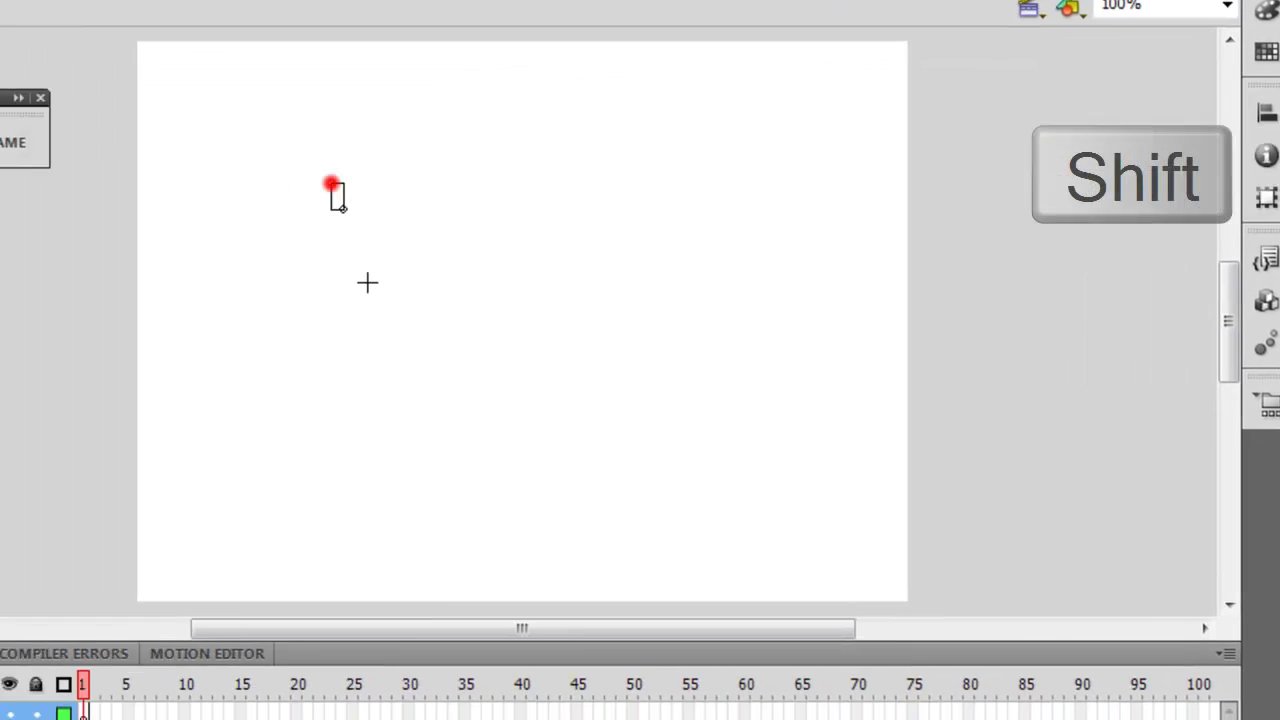
drag(800, 460, 783, 431)
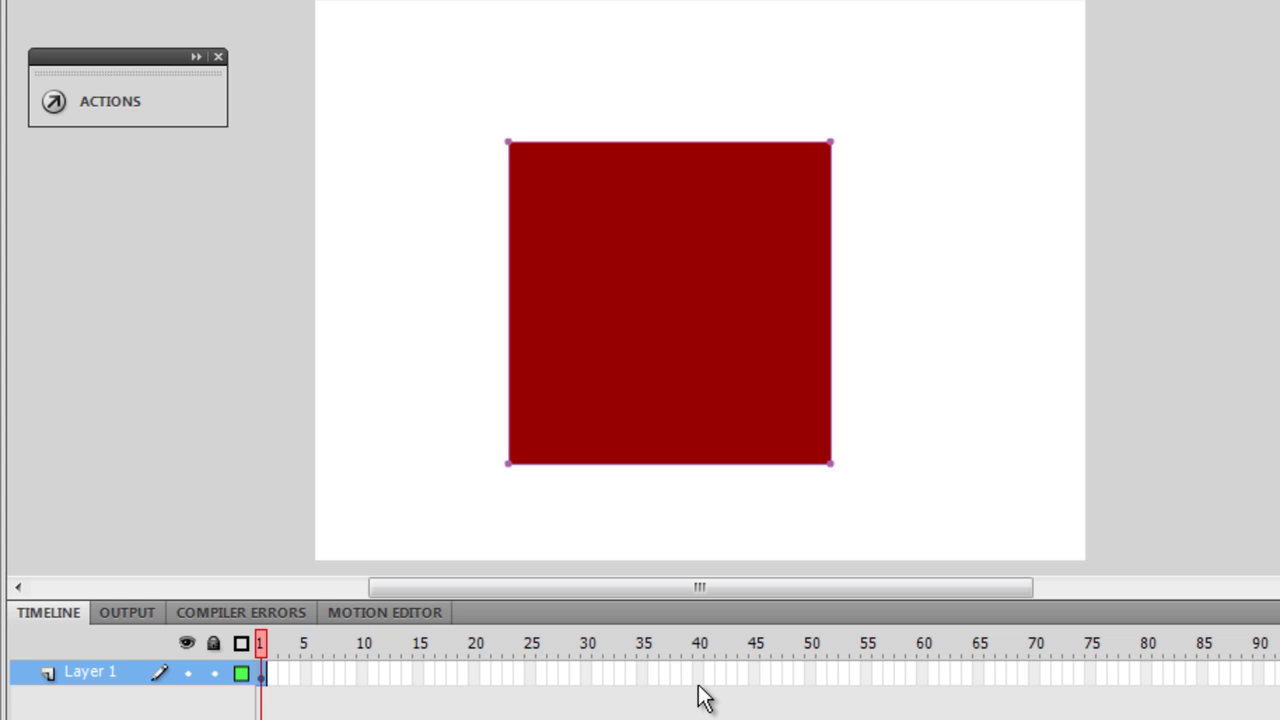
Insert a keyframe at frame 40 and set the square's corner radii to 100
click(699, 677)
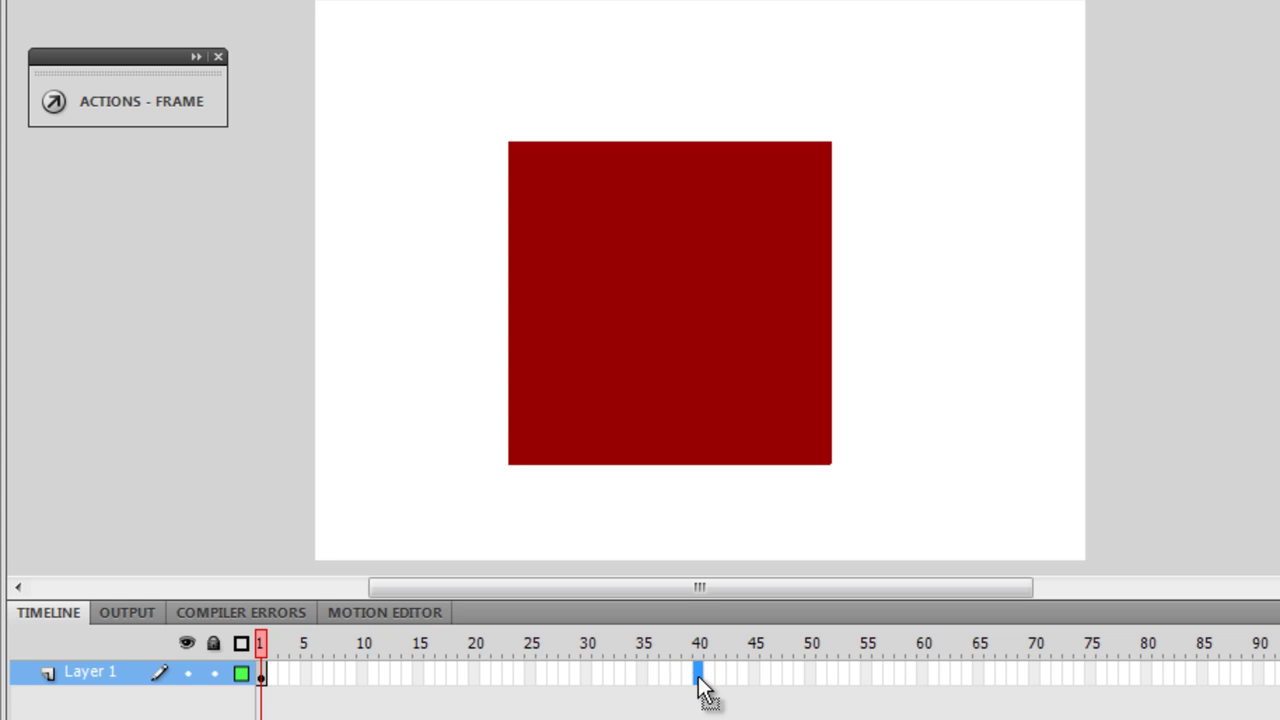
key(F6)
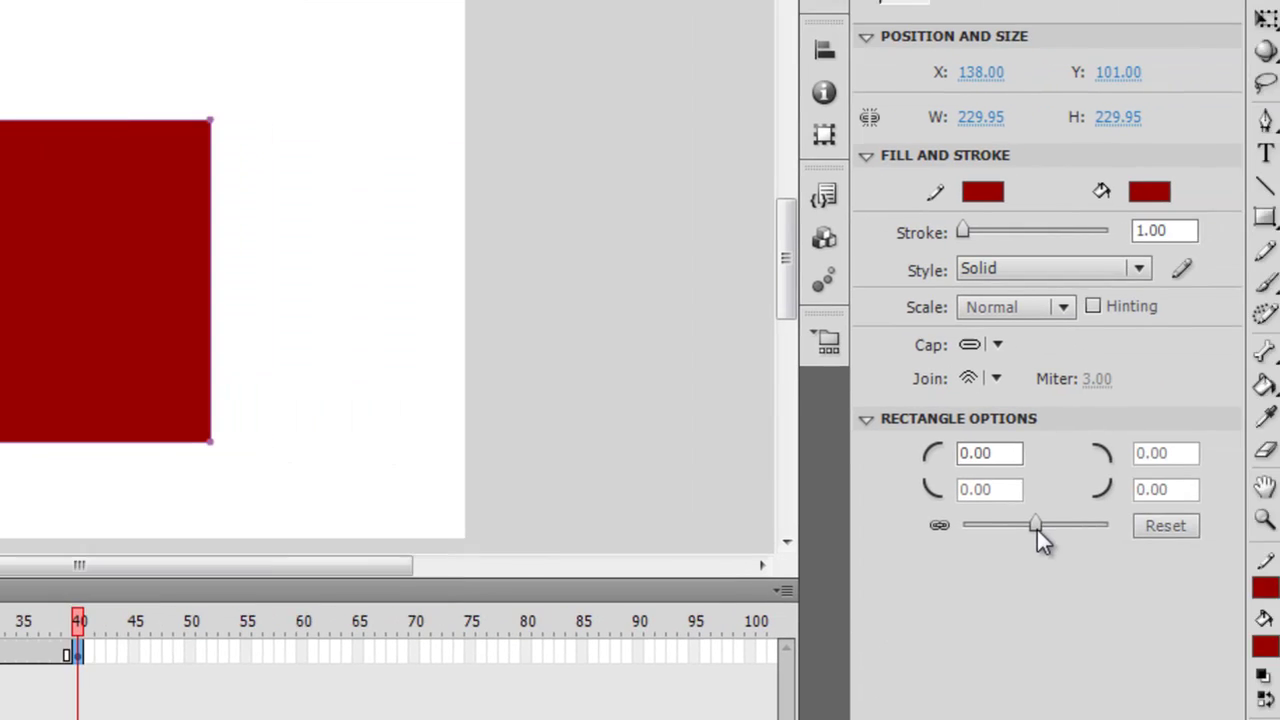
drag(1024, 527, 1110, 530)
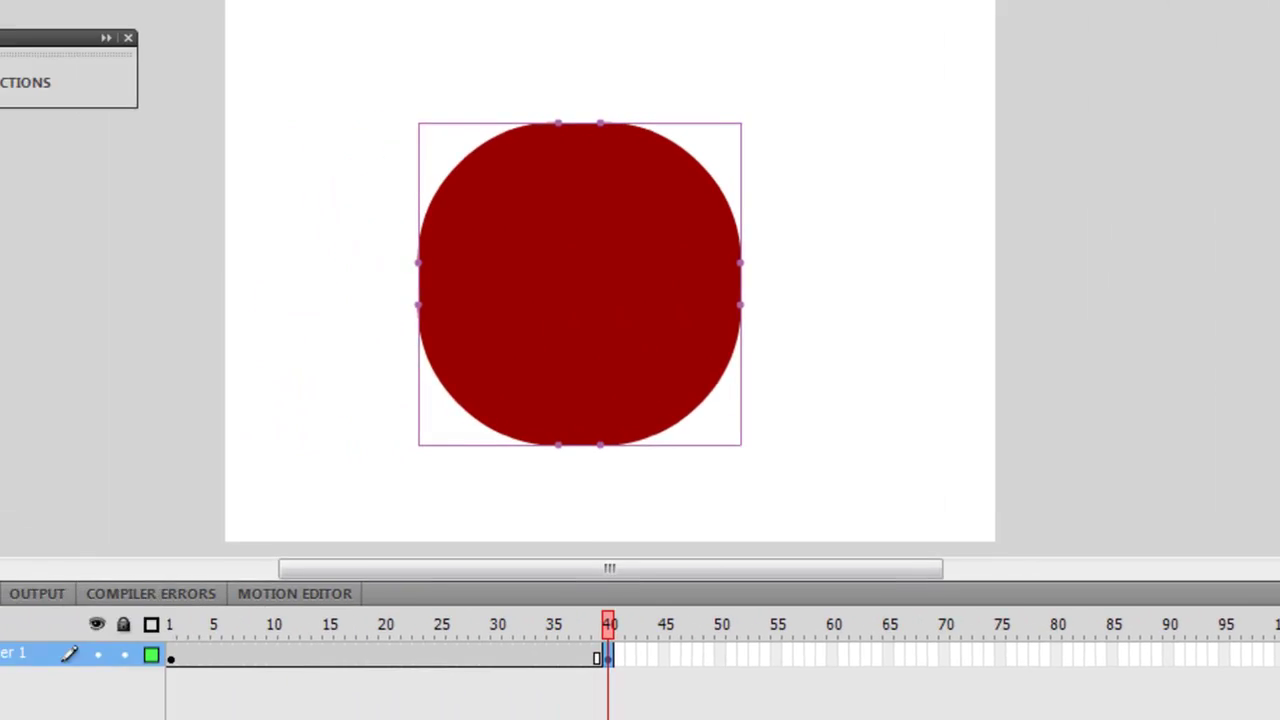
click(881, 317)
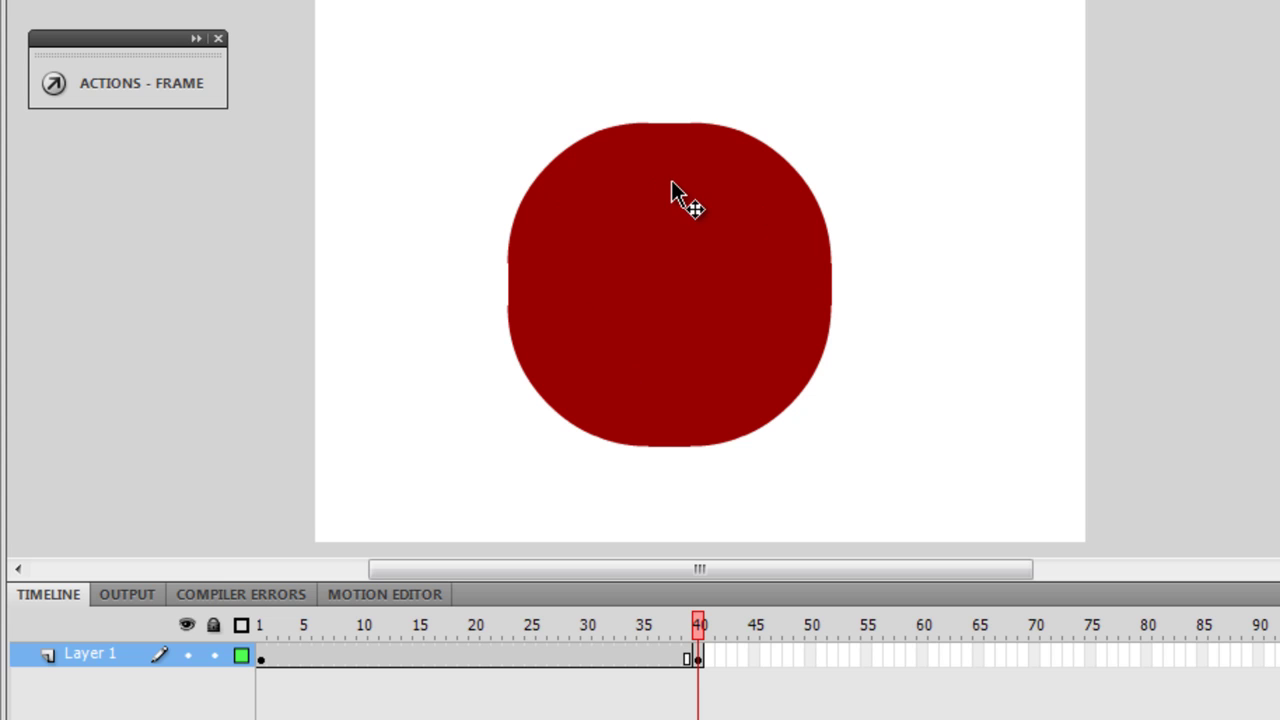
click(686, 214)
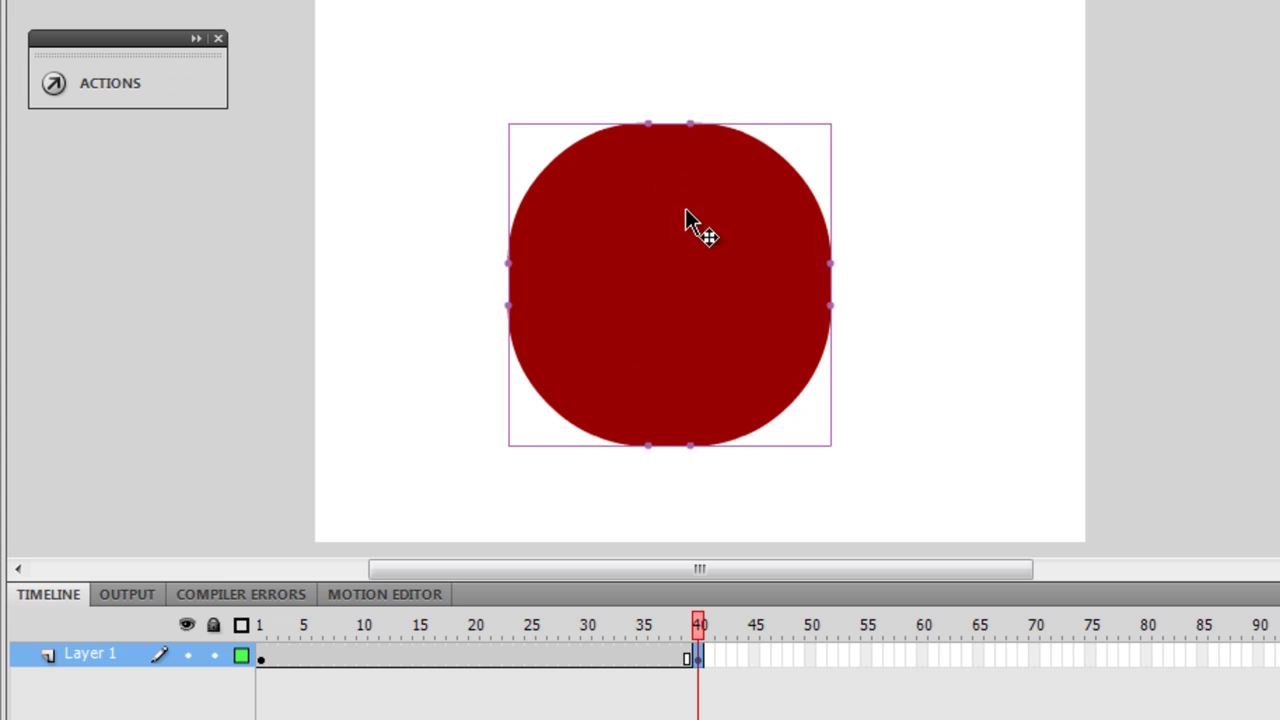
Create a shape tween over frames 1–40 with ease 100, test it, and scrub to frame 40
right_click(448, 650)
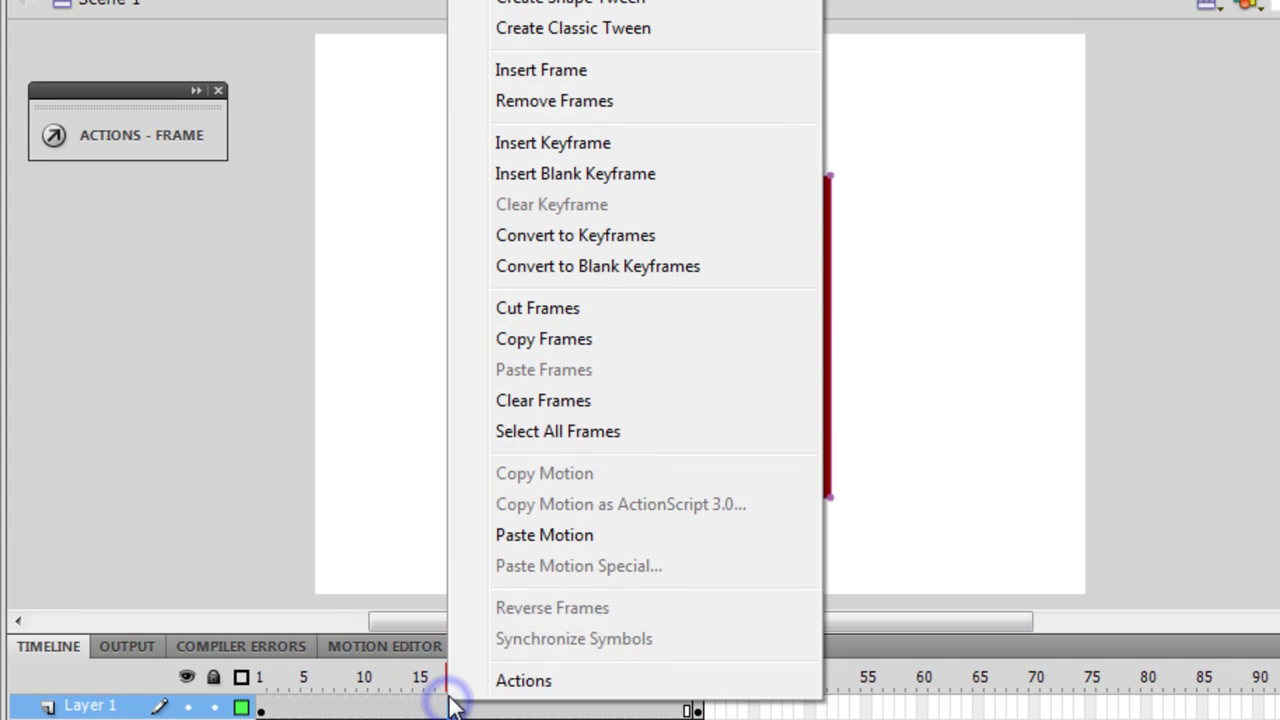
click(629, 108)
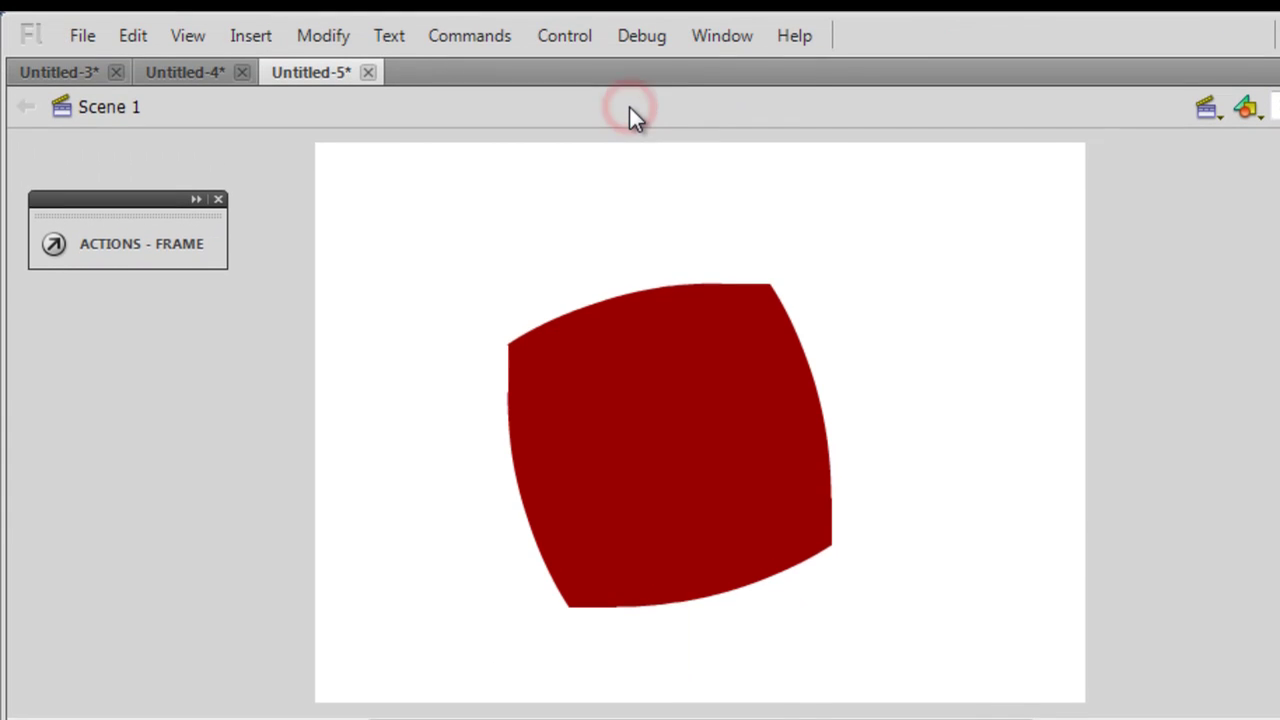
key(ctrl+Return)
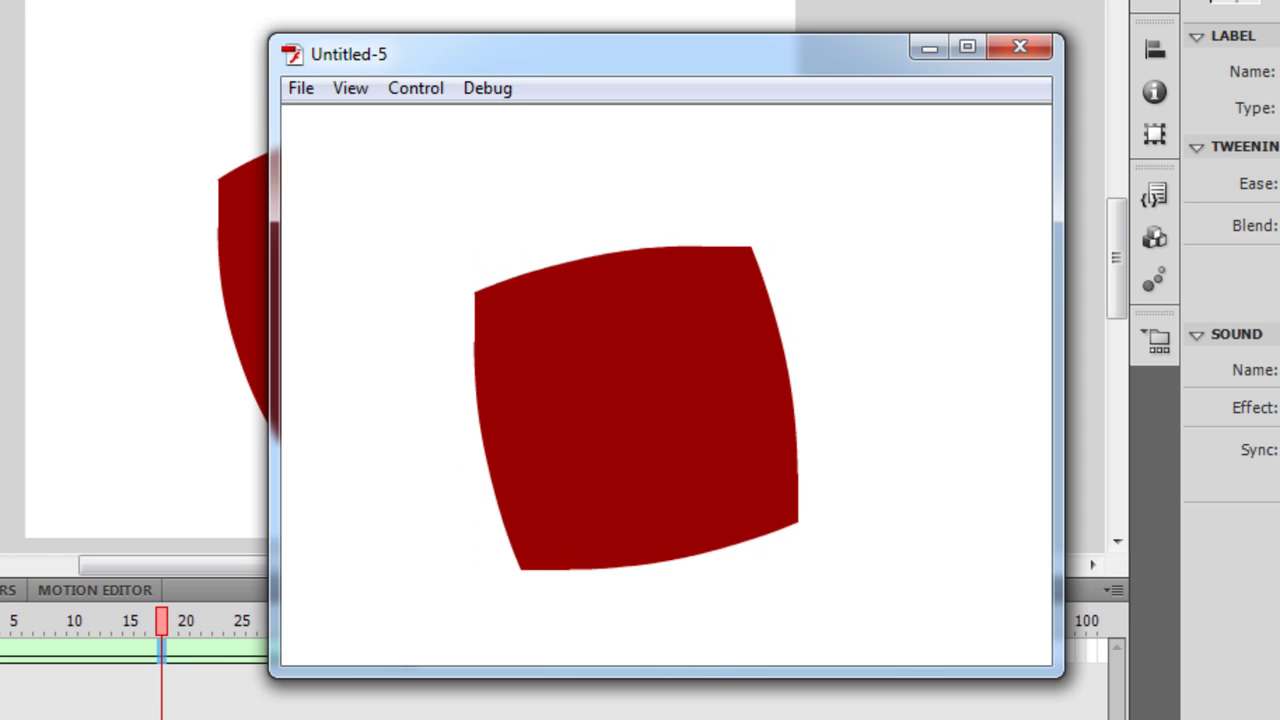
click(1021, 44)
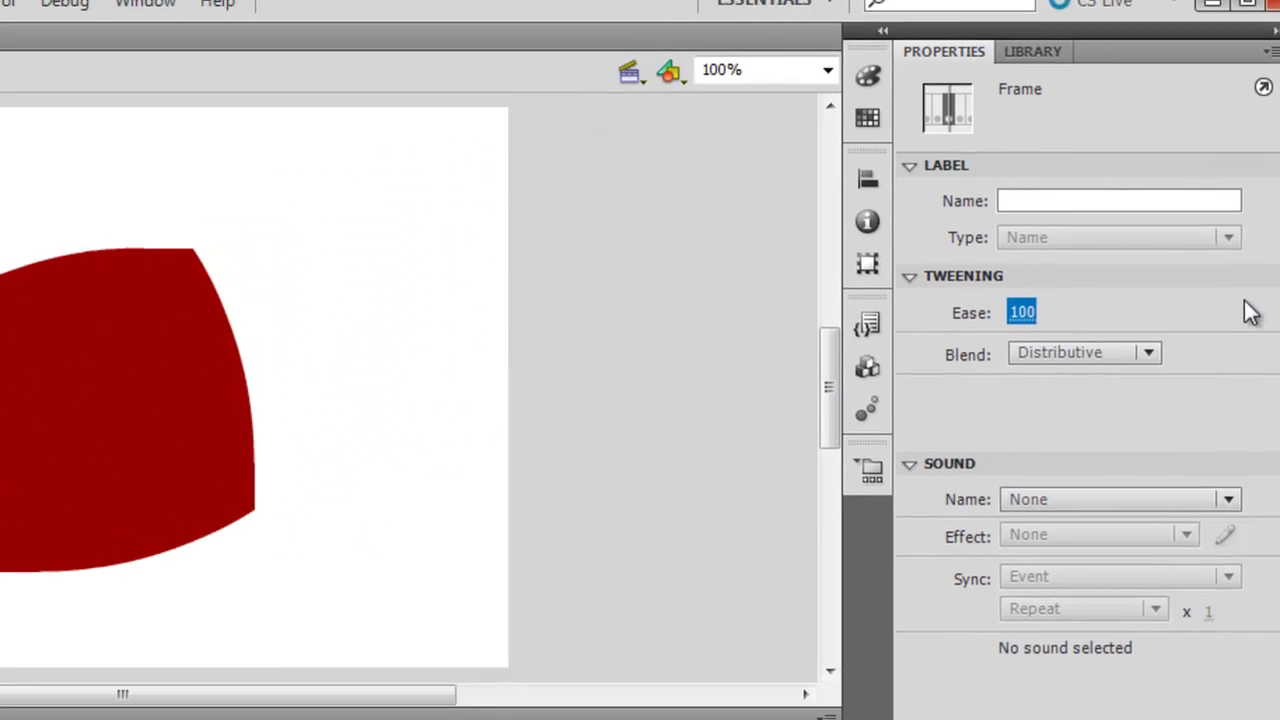
key(ctrl+Return)
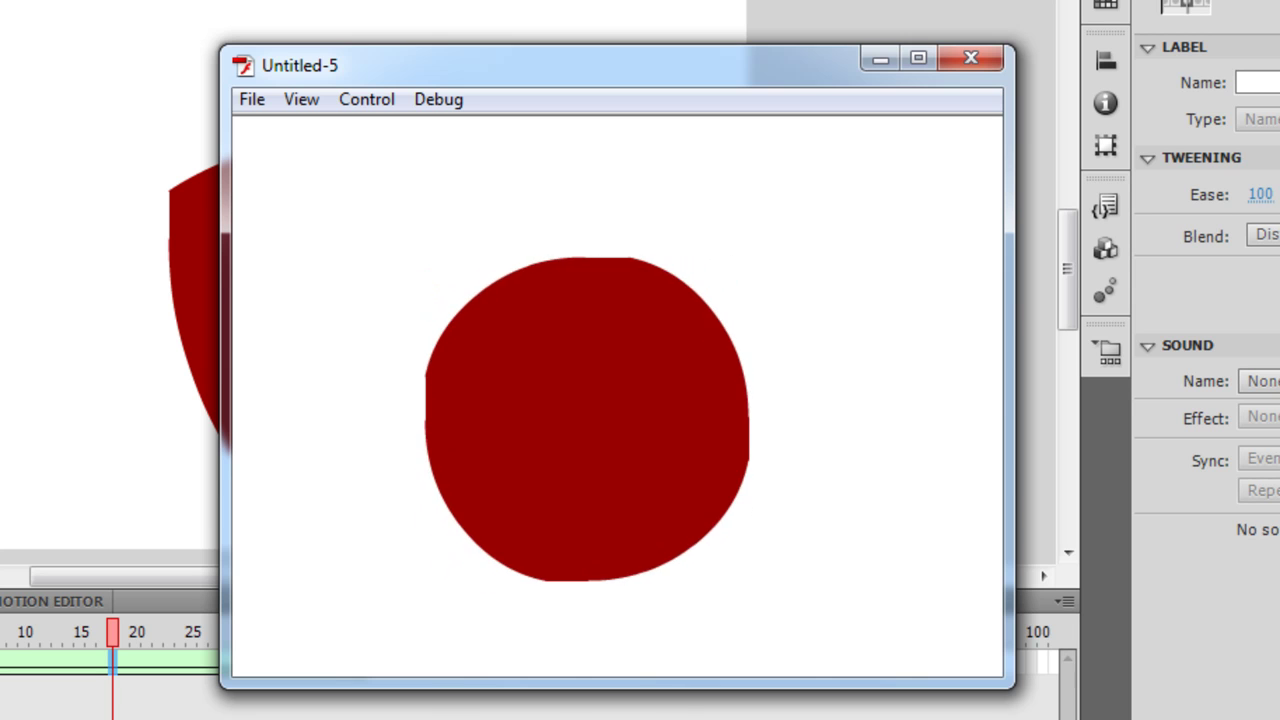
key(ctrl+w)
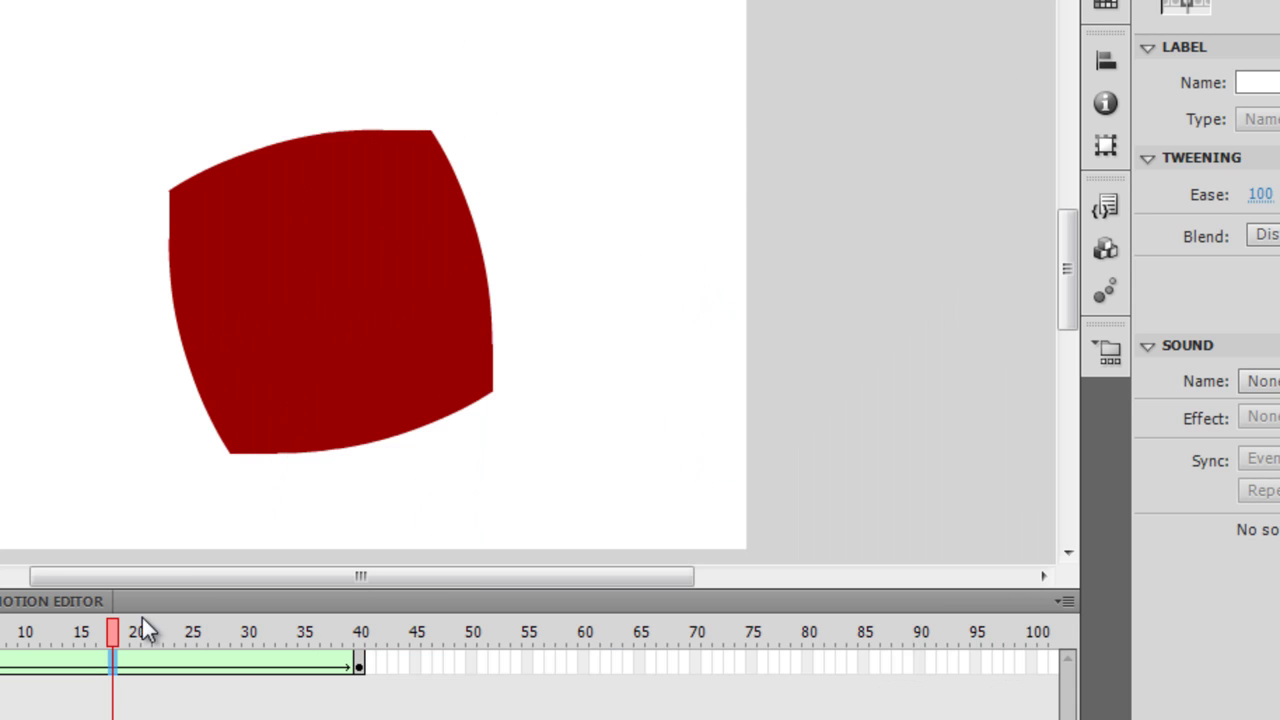
drag(118, 635, 371, 628)
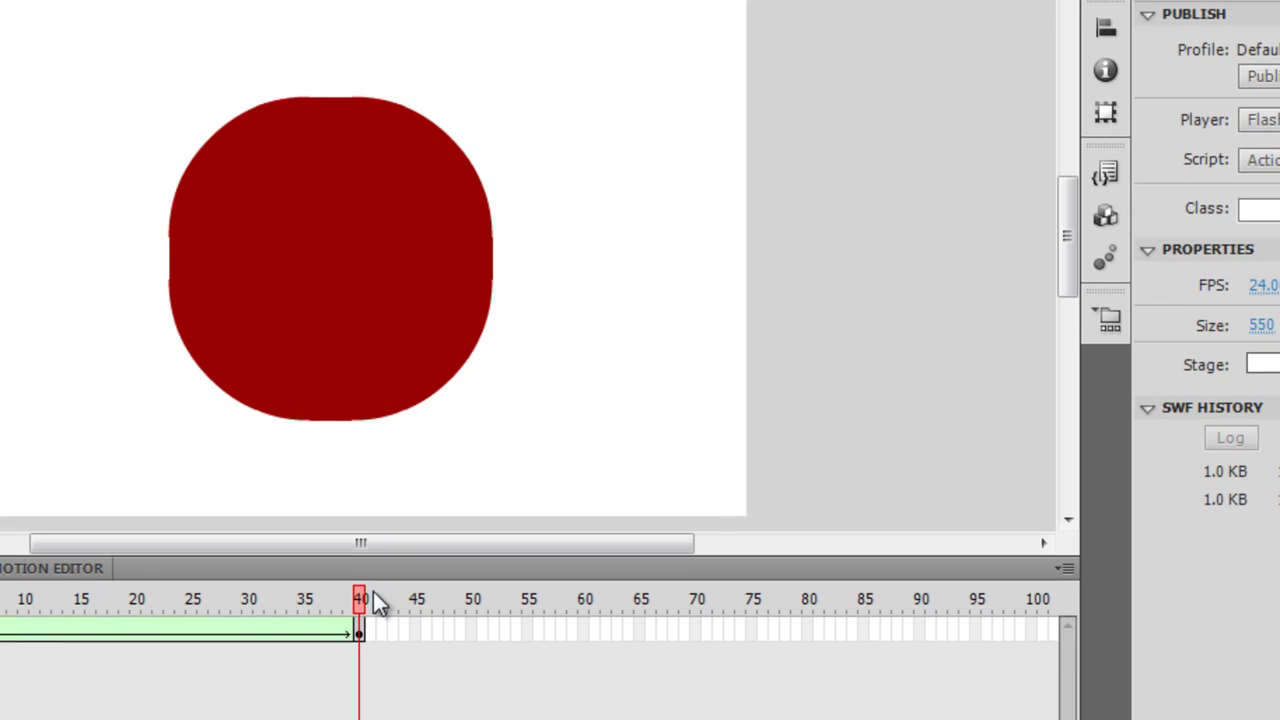
Insert a keyframe at frame 80 and select the square on it
click(807, 629)
key(F5)
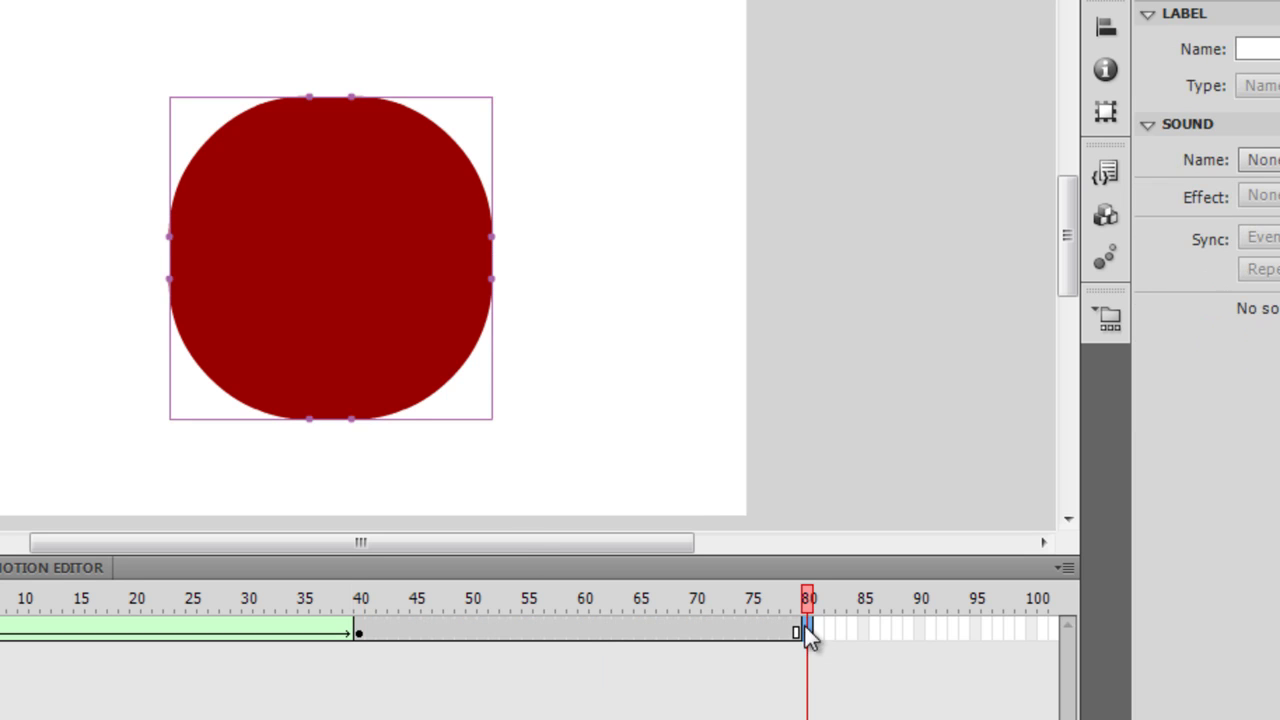
click(378, 310)
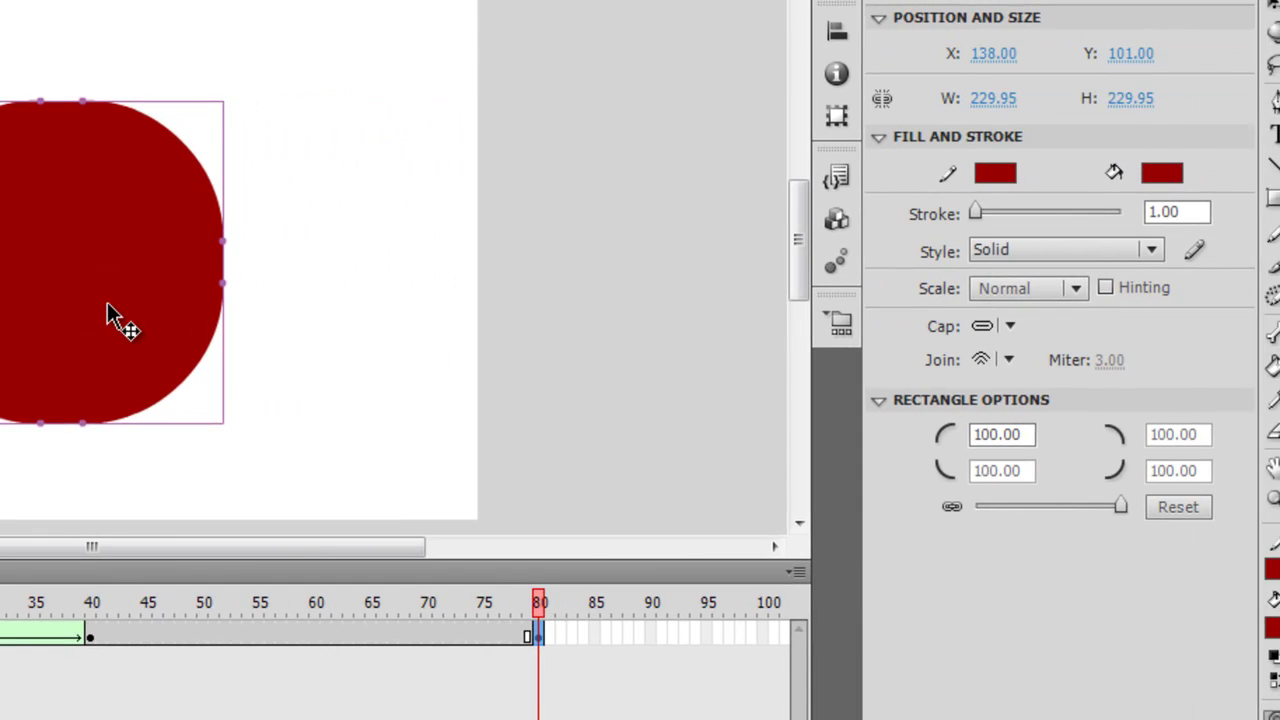
Set the square's corner radius to 80, then -80, making the corners concave
drag(1116, 508, 985, 518)
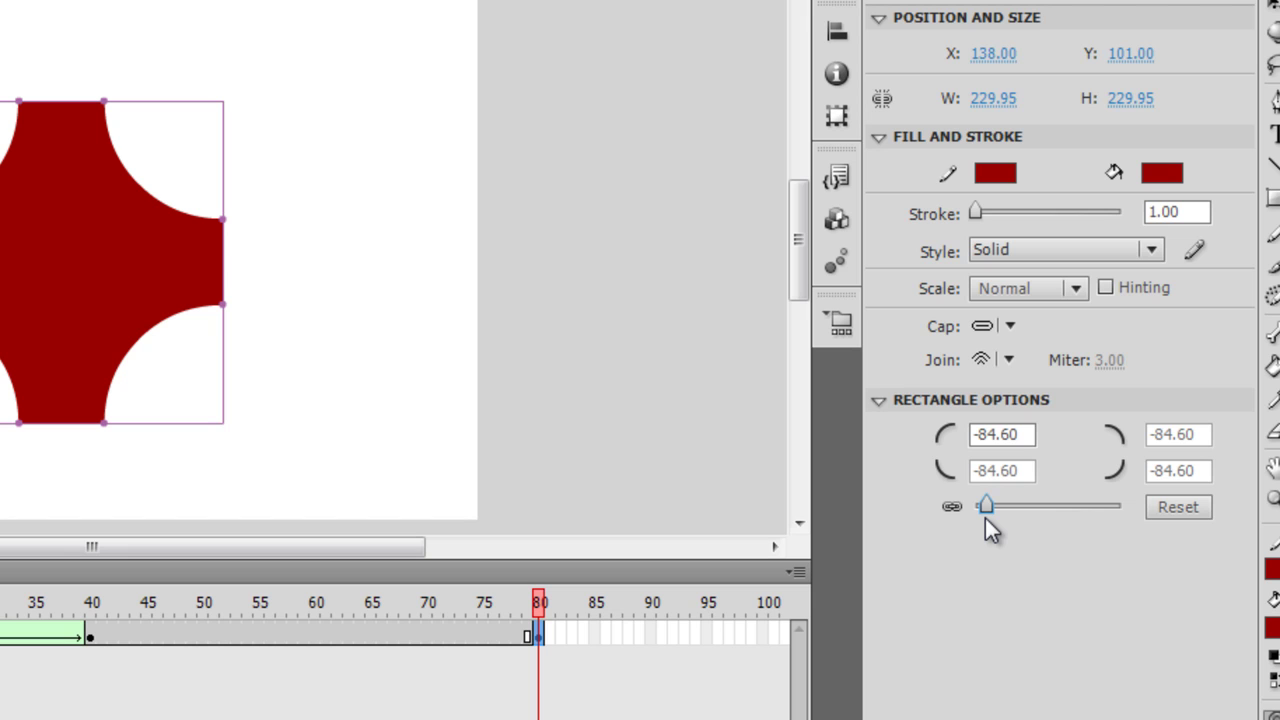
click(1025, 434)
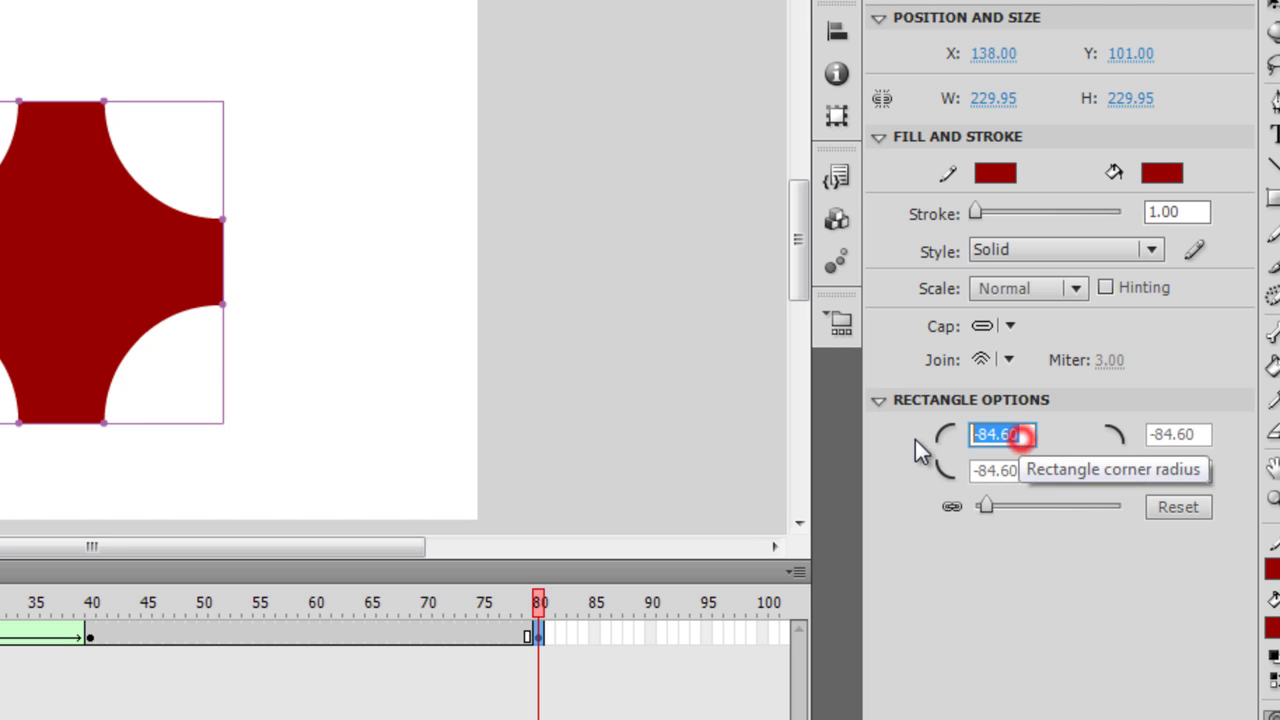
text(80)
key(Return)
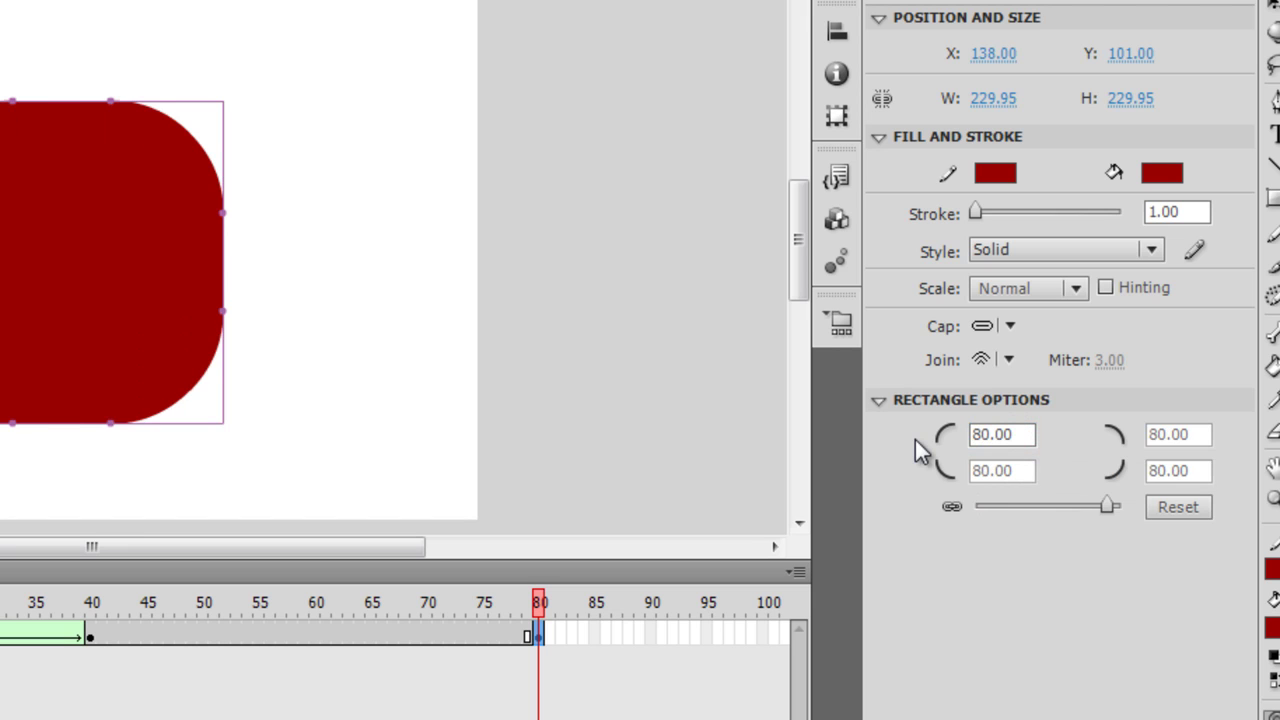
click(1025, 441)
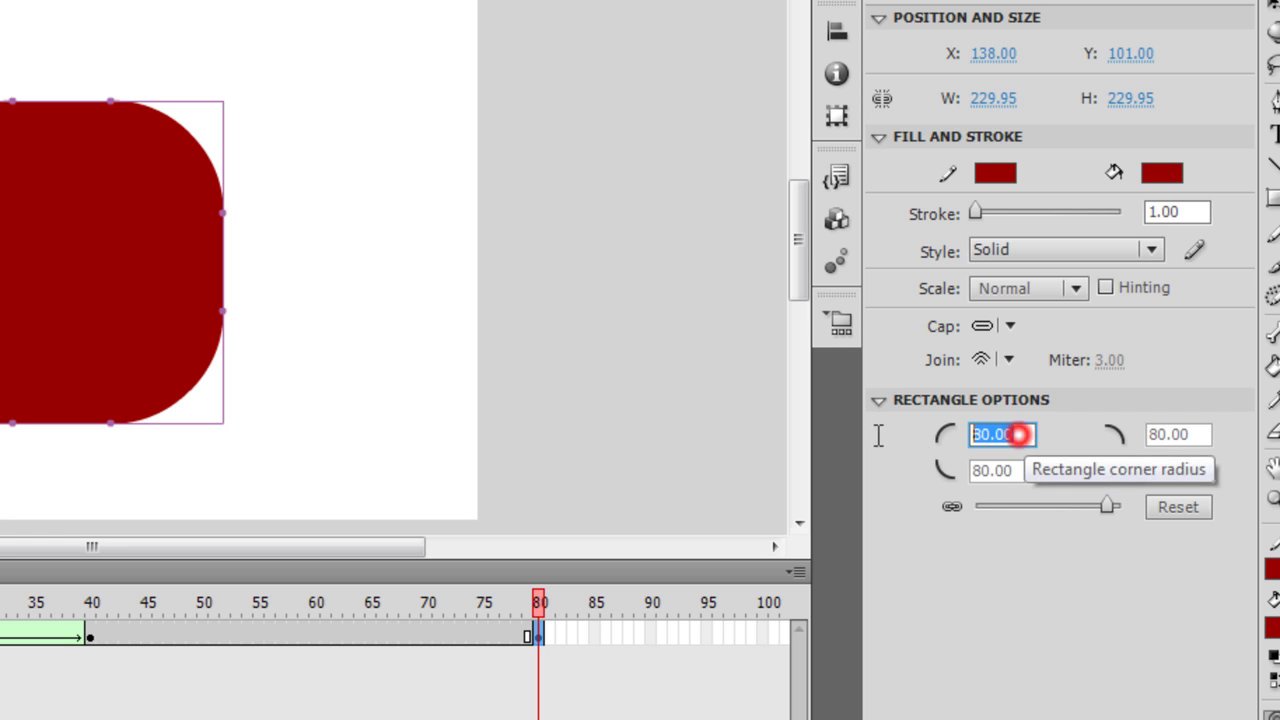
text(-80)
key(Return)
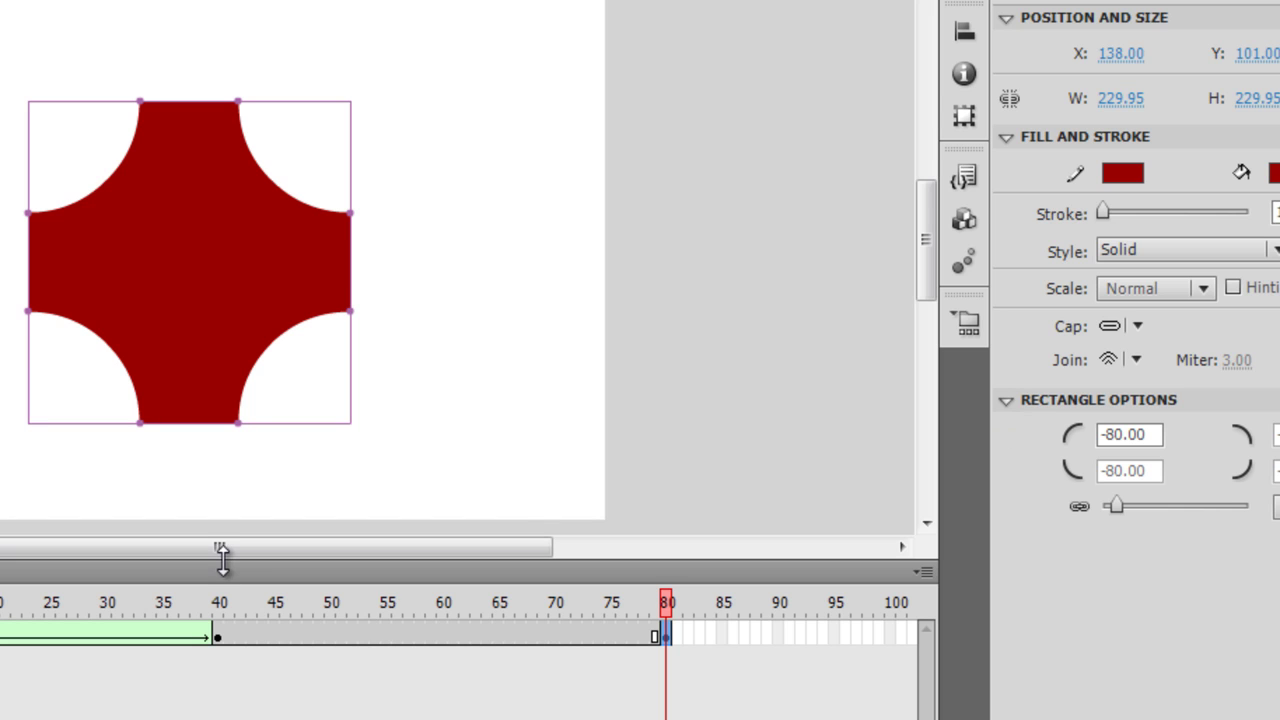
Add a shape tween across frames 40–80 and preview both morphs in a test movie
right_click(407, 630)
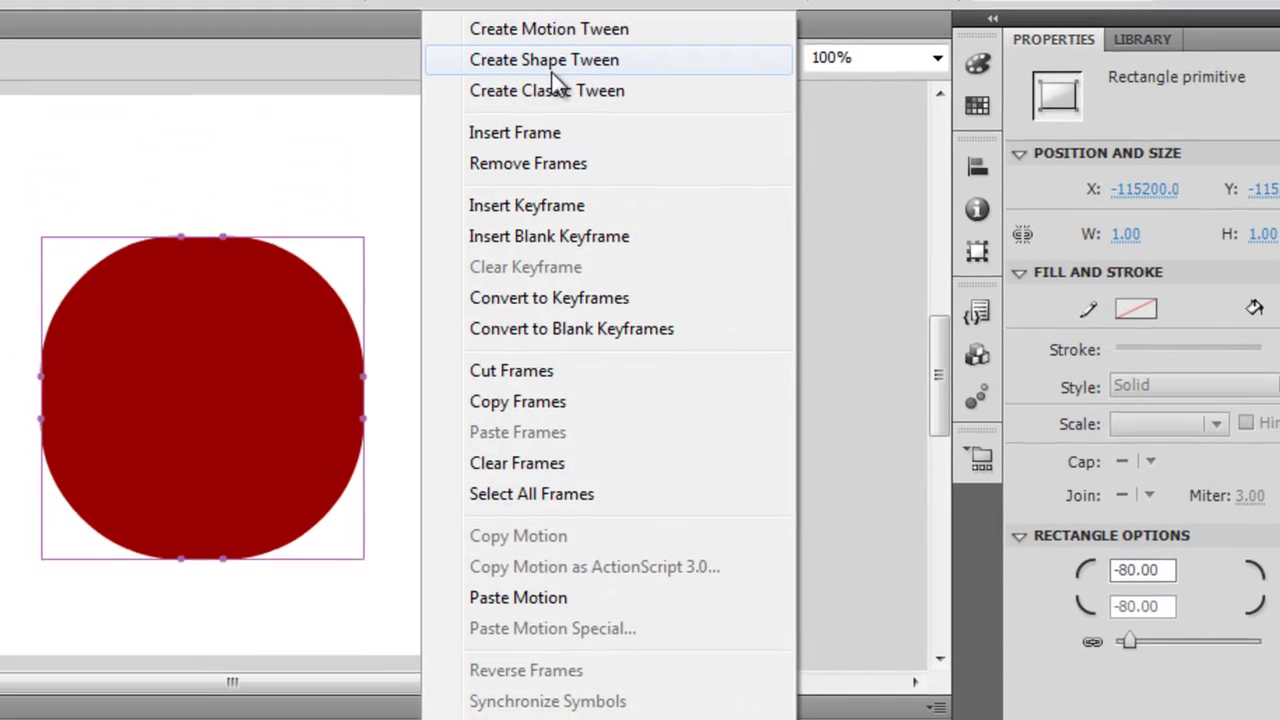
click(551, 70)
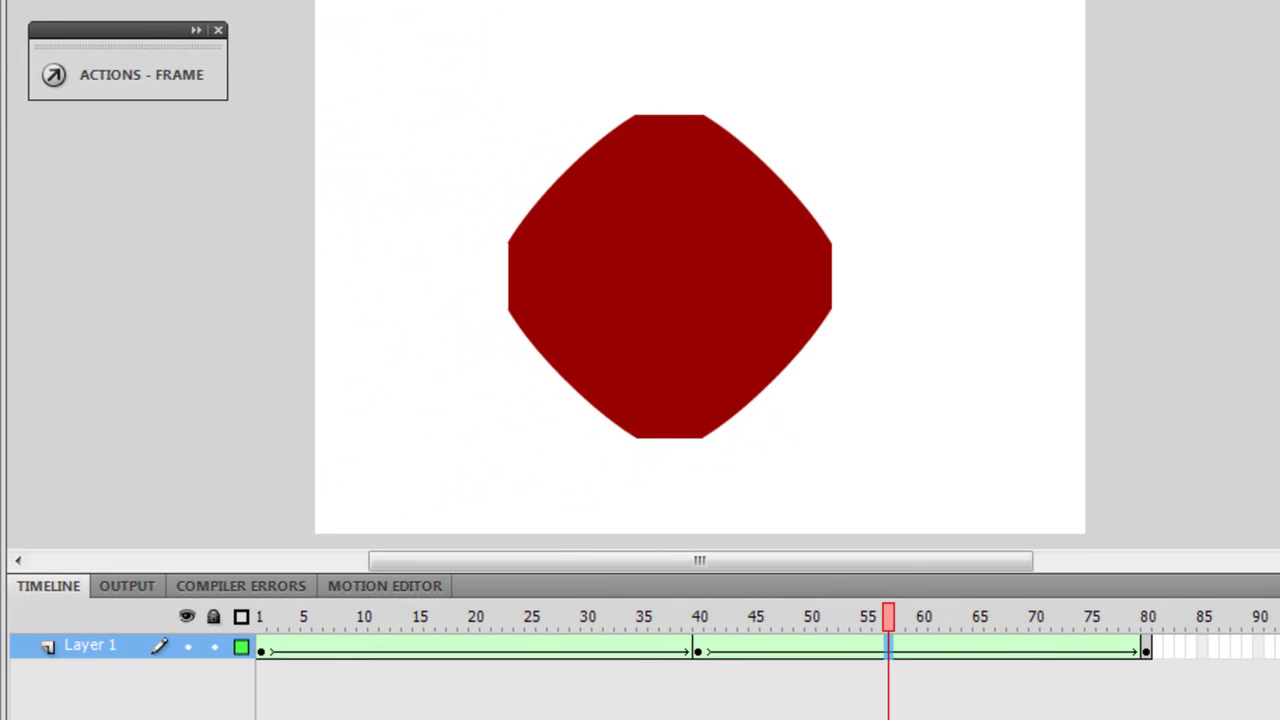
key(ctrl+Return)
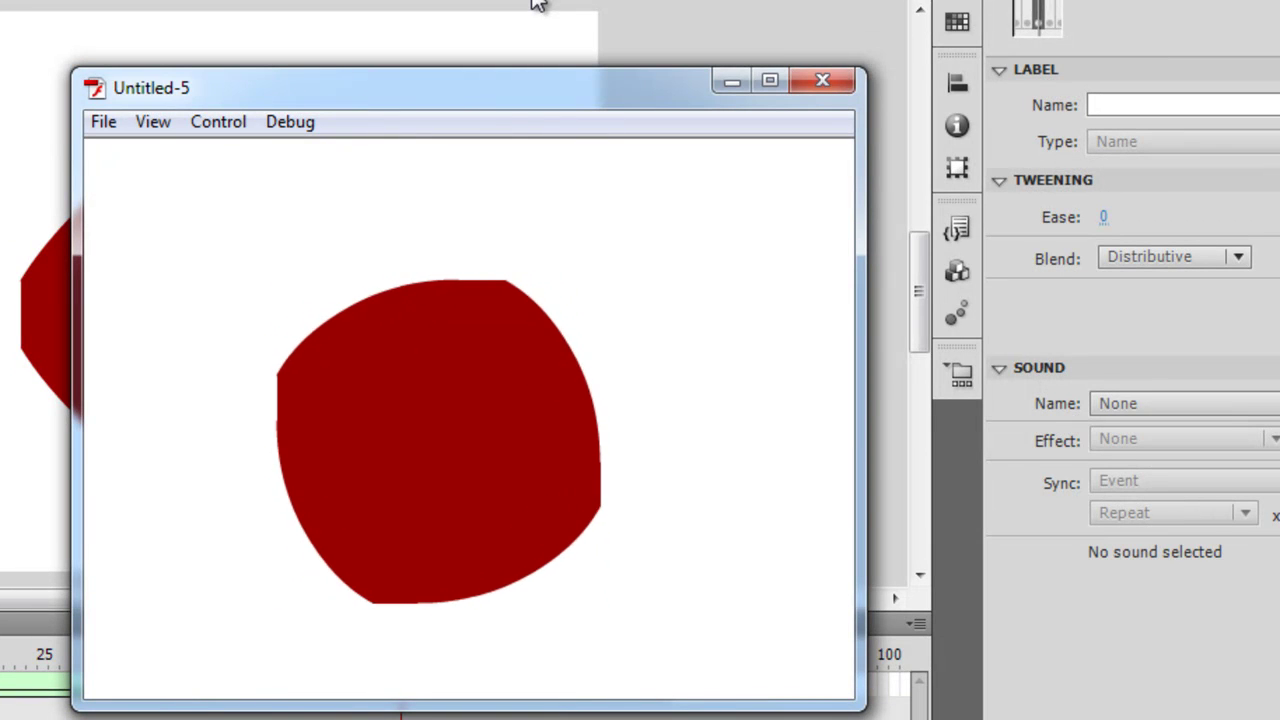
click(829, 90)
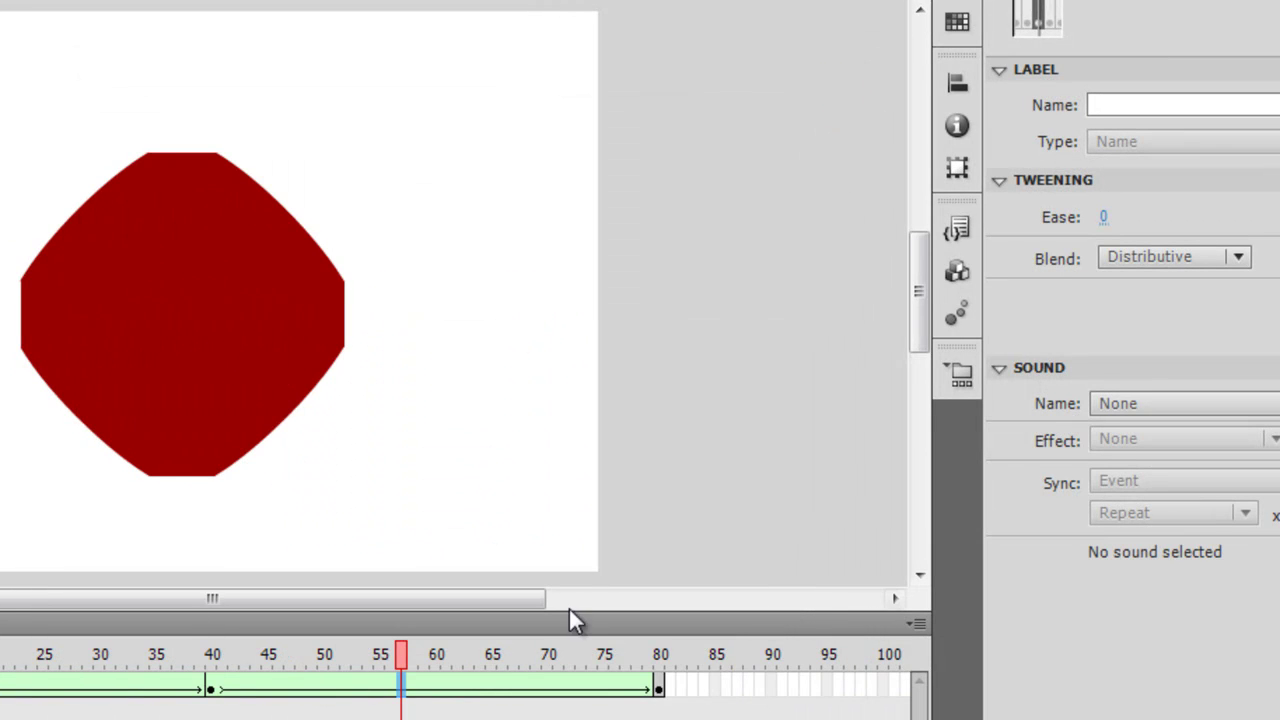
Give the second shape tween an ease of -100 and run the test movie
right_click(483, 690)
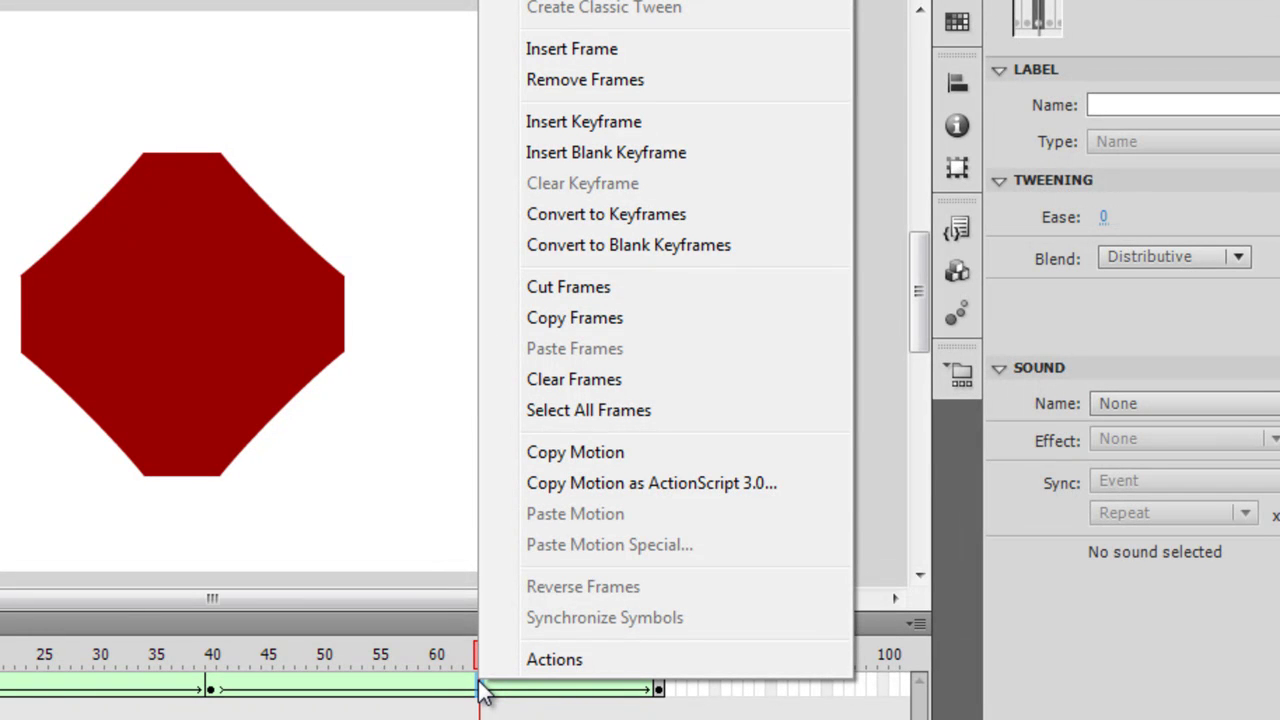
click(483, 690)
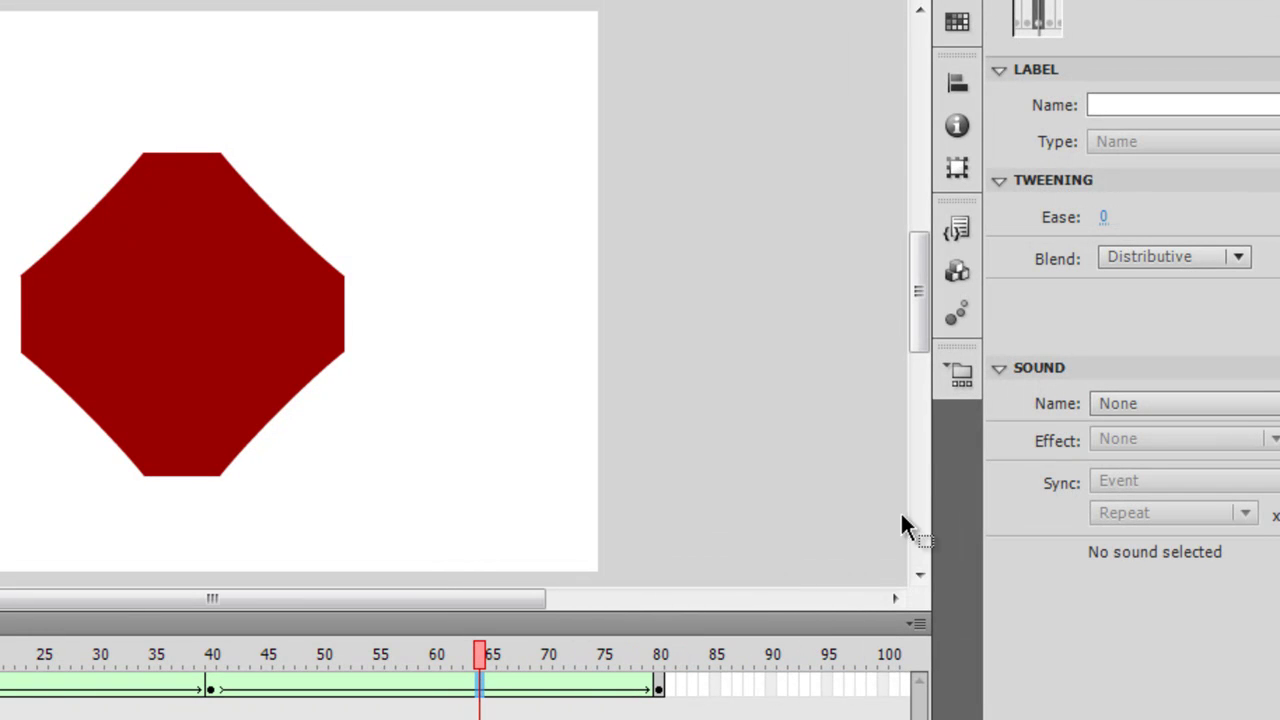
drag(1107, 220, 814, 213)
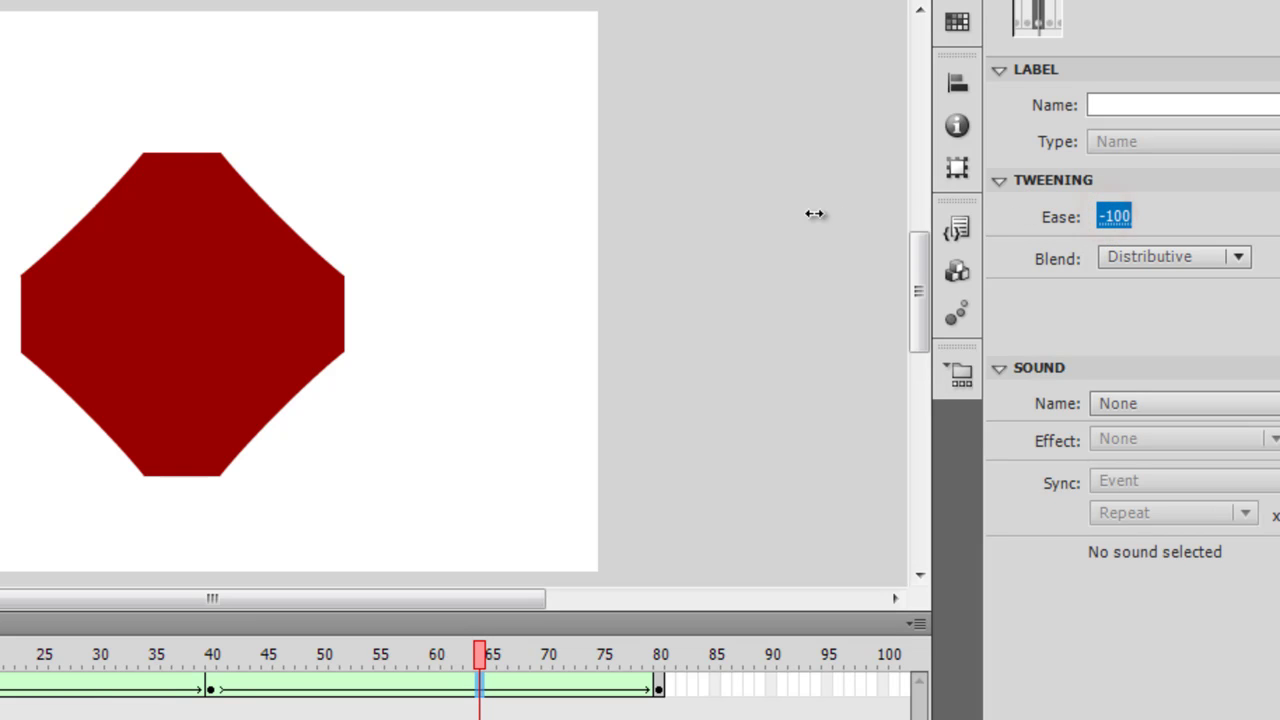
key(ctrl+Return)
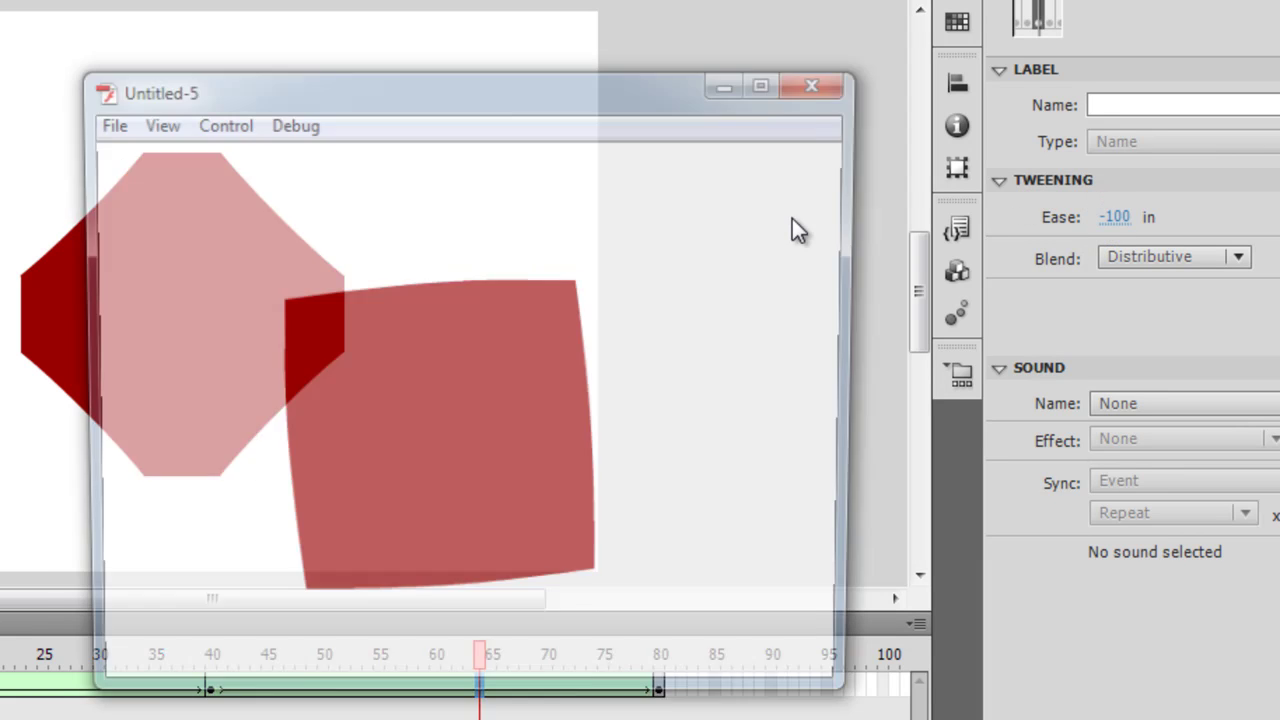